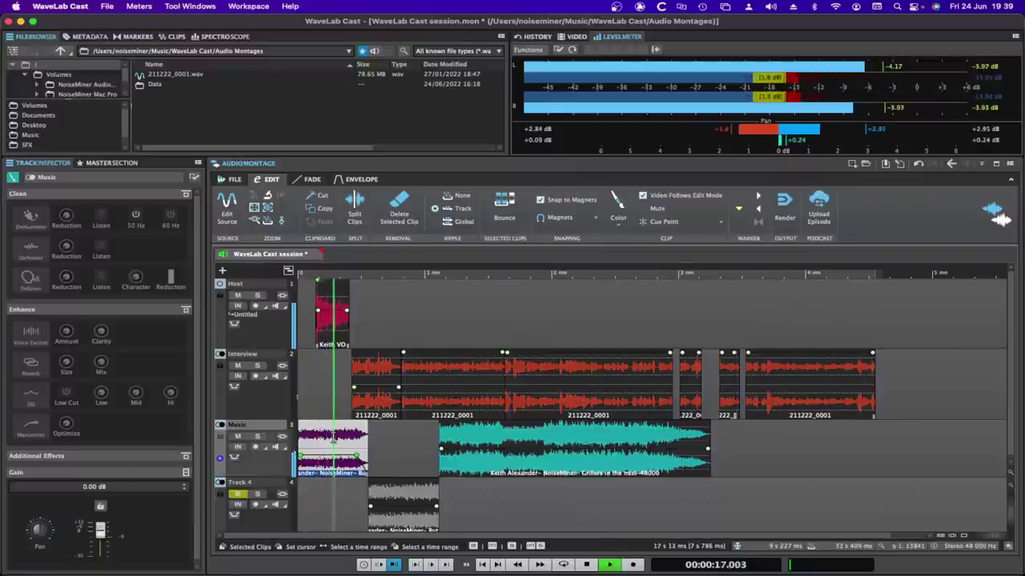
Step: Save the session, lower the intro music envelope to about -6.1 dB, and audition it
key(space)
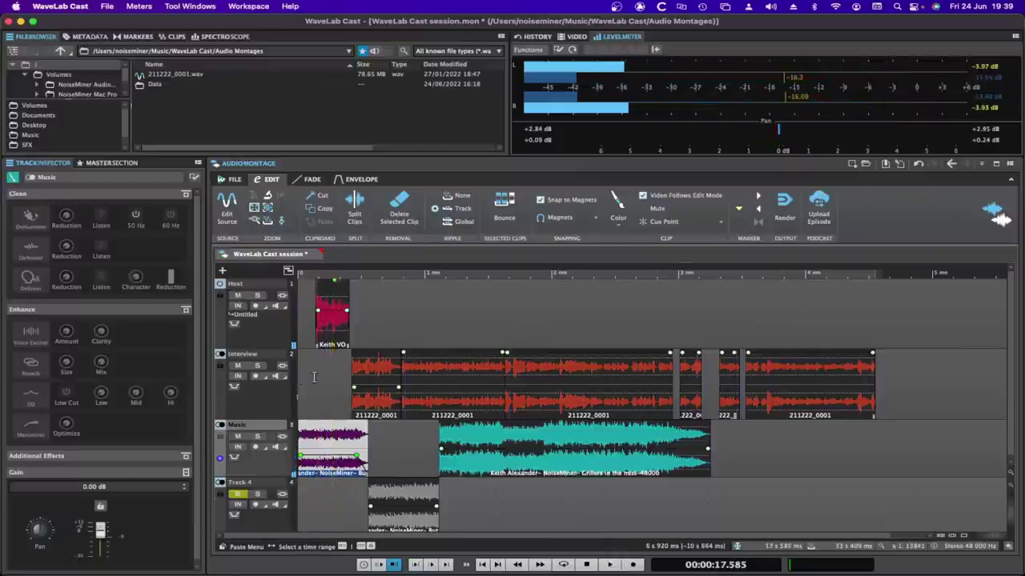
key(super+s)
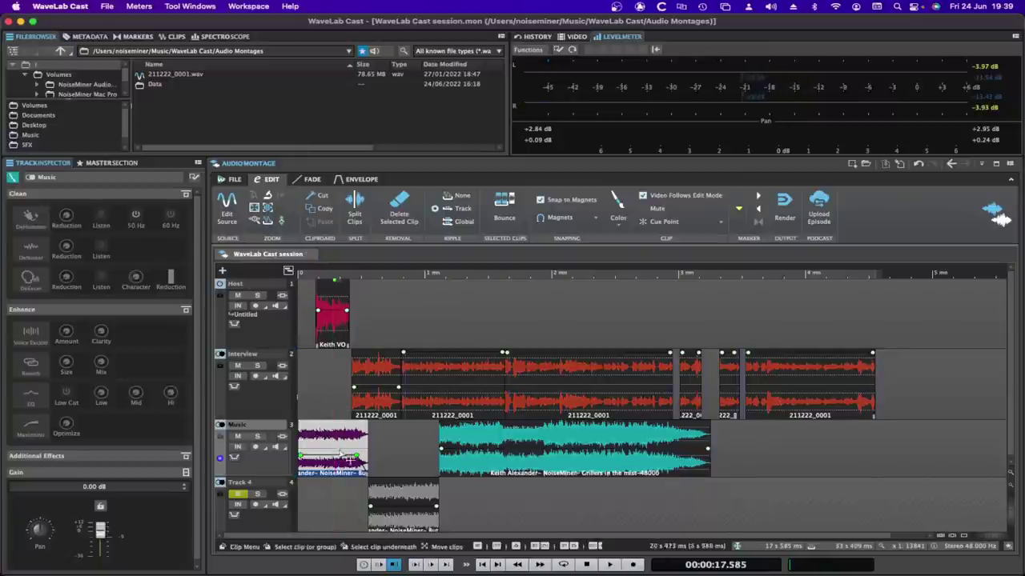
click(335, 461)
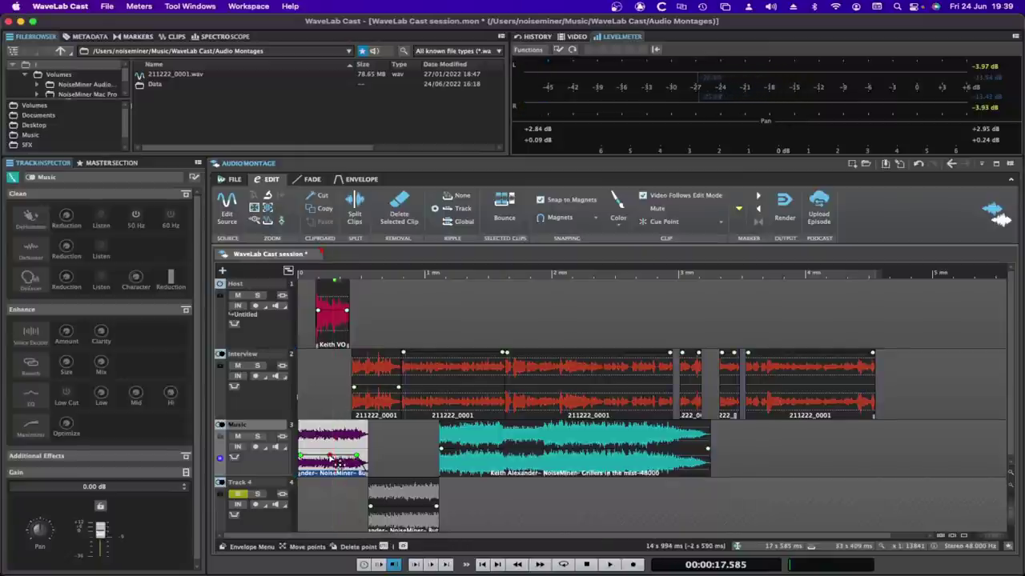
key(super+z)
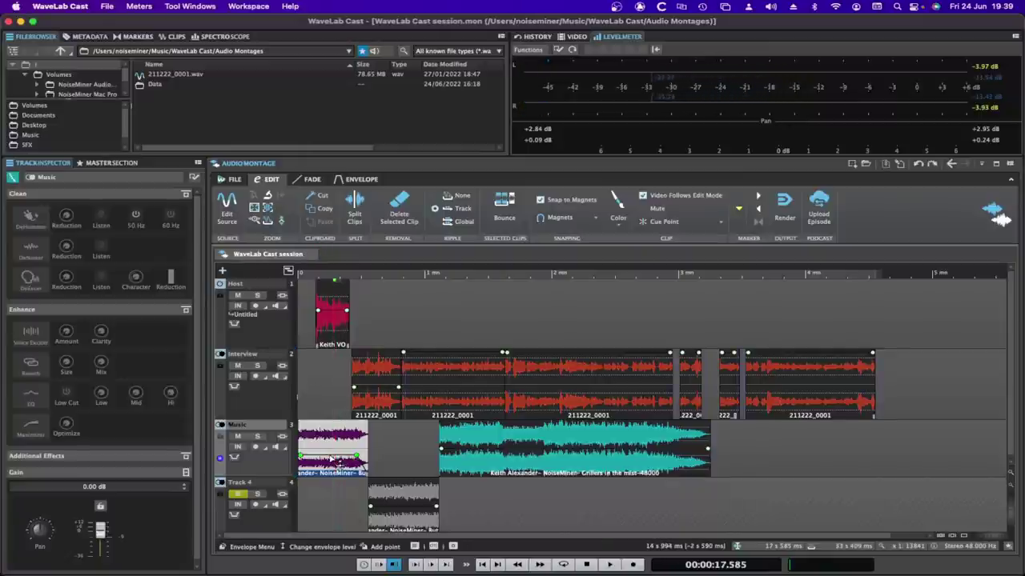
drag(336, 462, 332, 464)
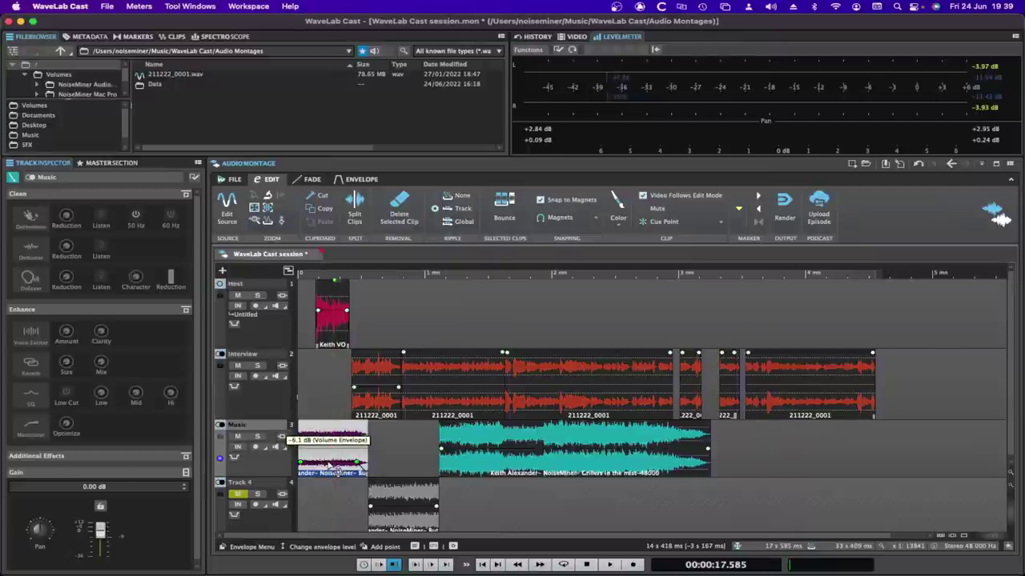
key(space)
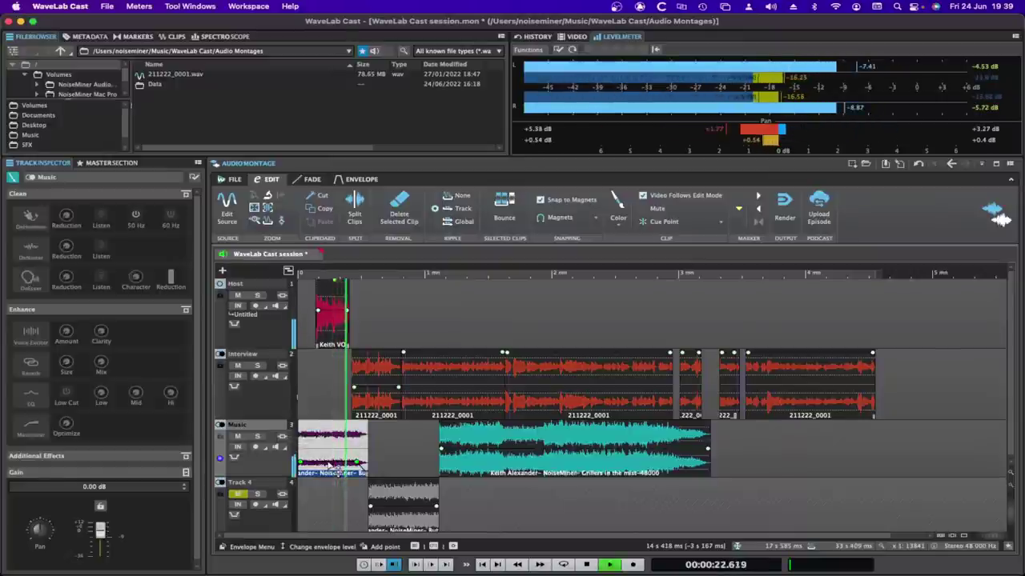
key(space)
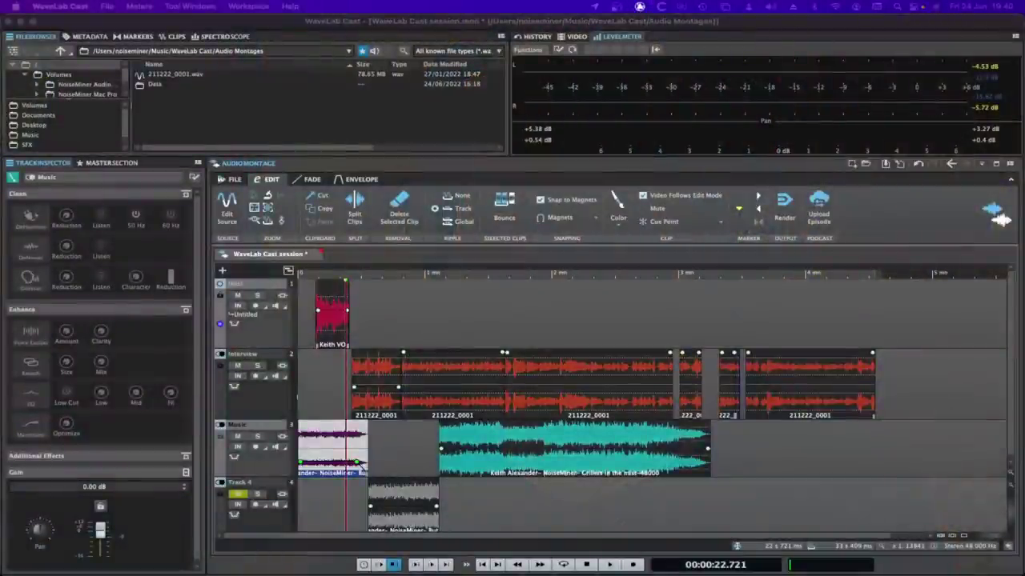
Step: Zoom in on the timeline and select the opening music clip at 10.335 s
click(388, 327)
key(h)
key(h)
key(h)
key(h)
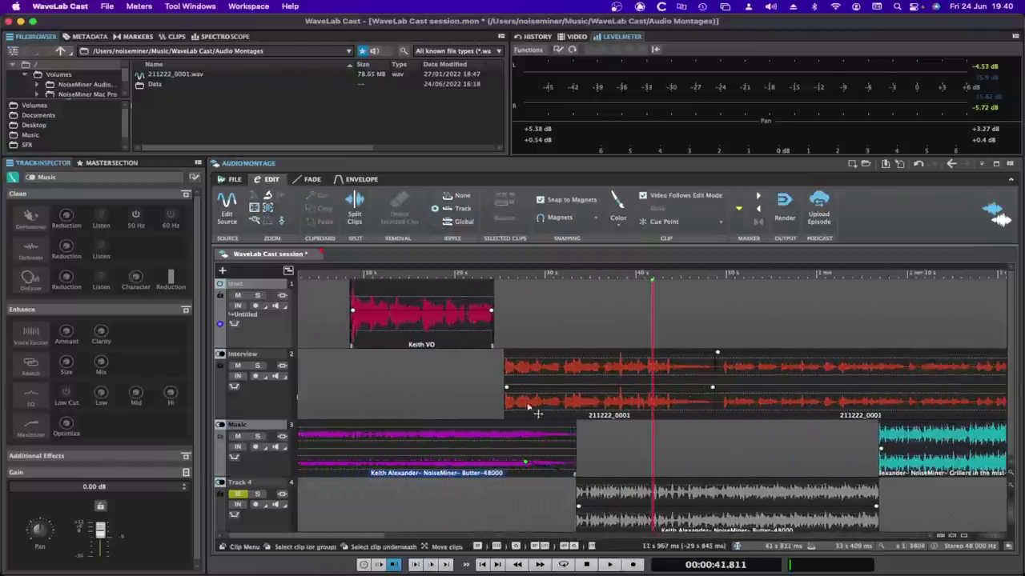
scroll(417, 454, left, 3)
click(376, 462)
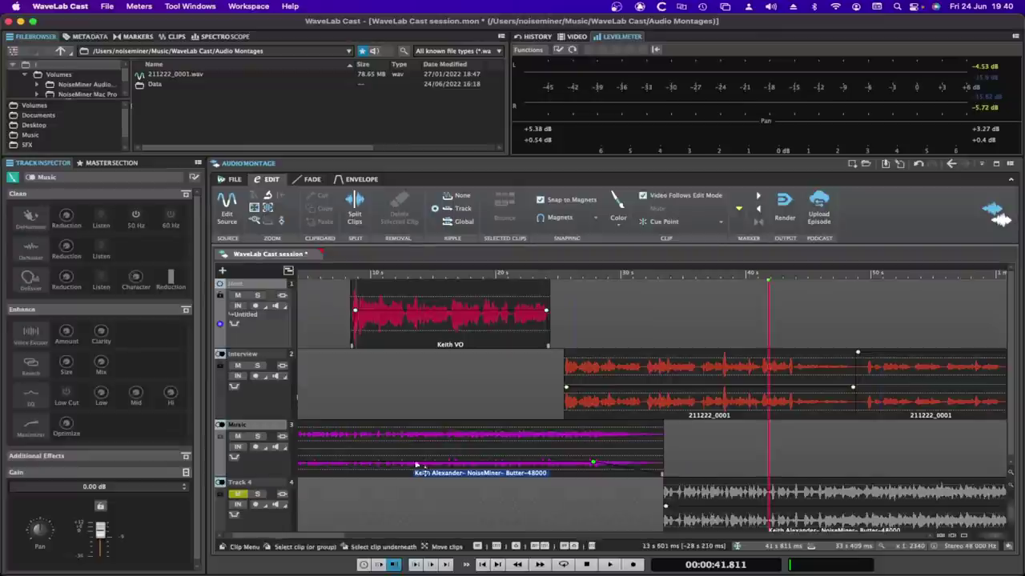
click(375, 463)
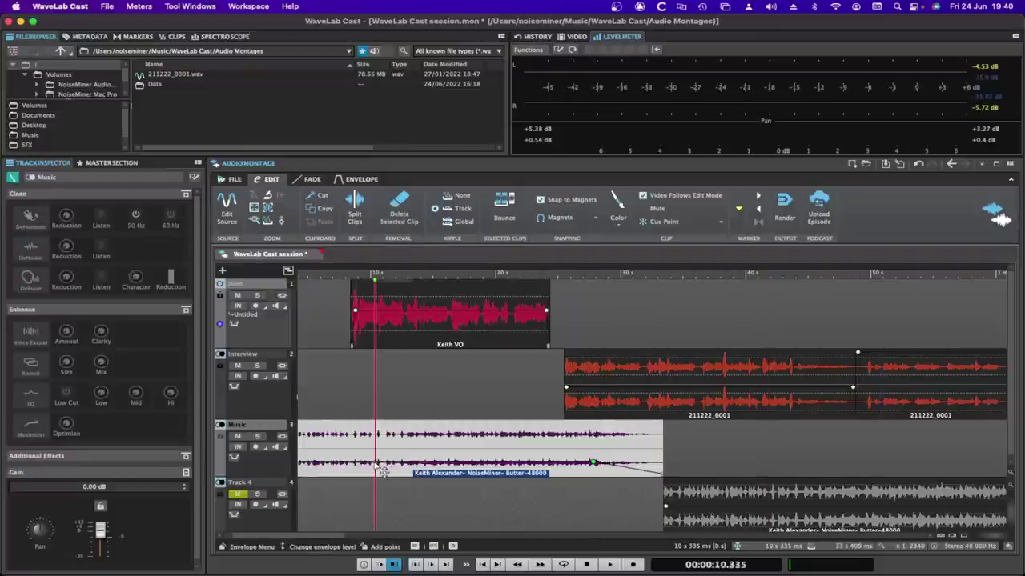
Step: Adjust the music envelope by ear, save, then settle it at about -5.7 dB
drag(381, 477, 383, 470)
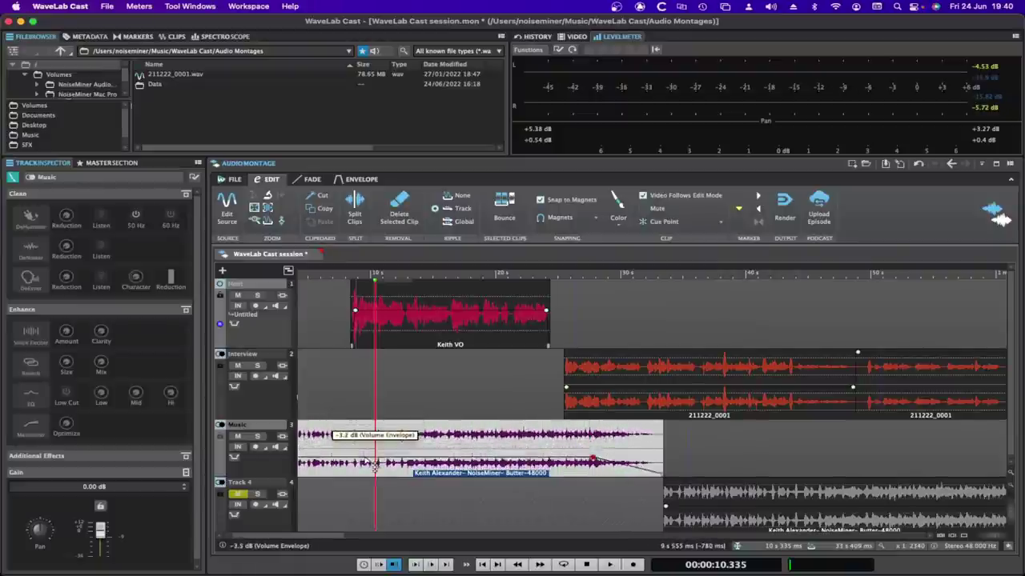
drag(375, 467, 373, 470)
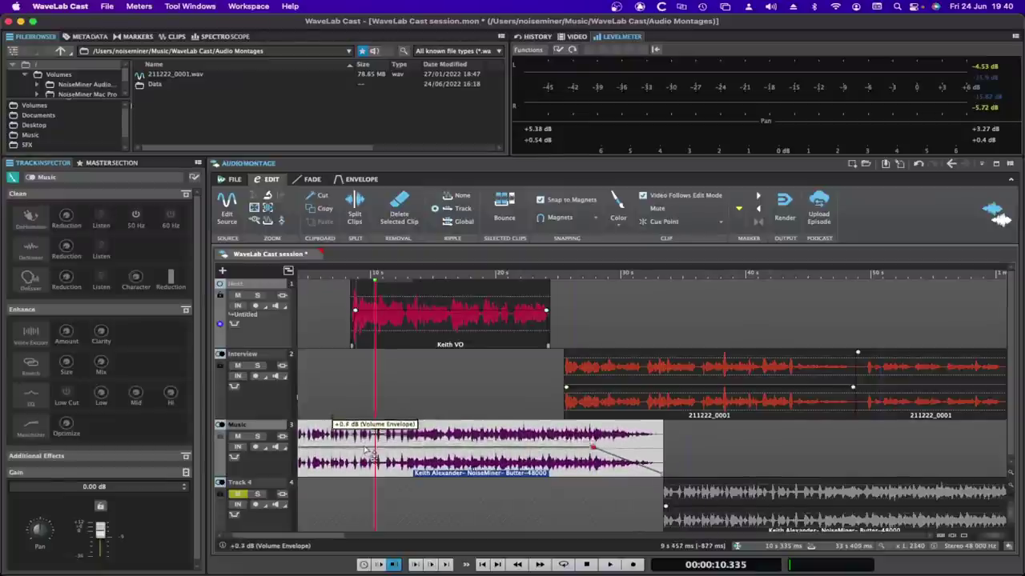
drag(368, 450, 370, 462)
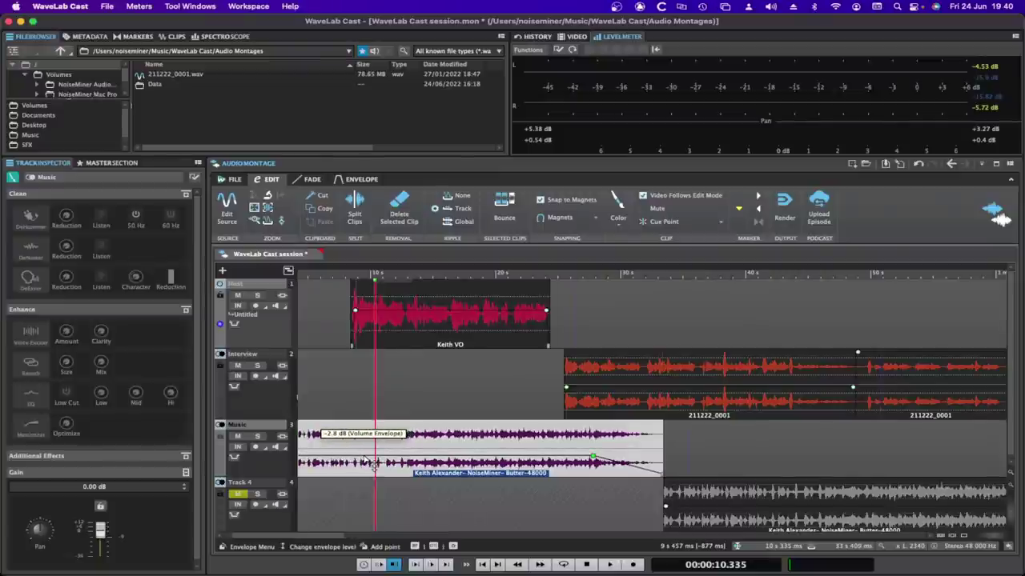
key(space)
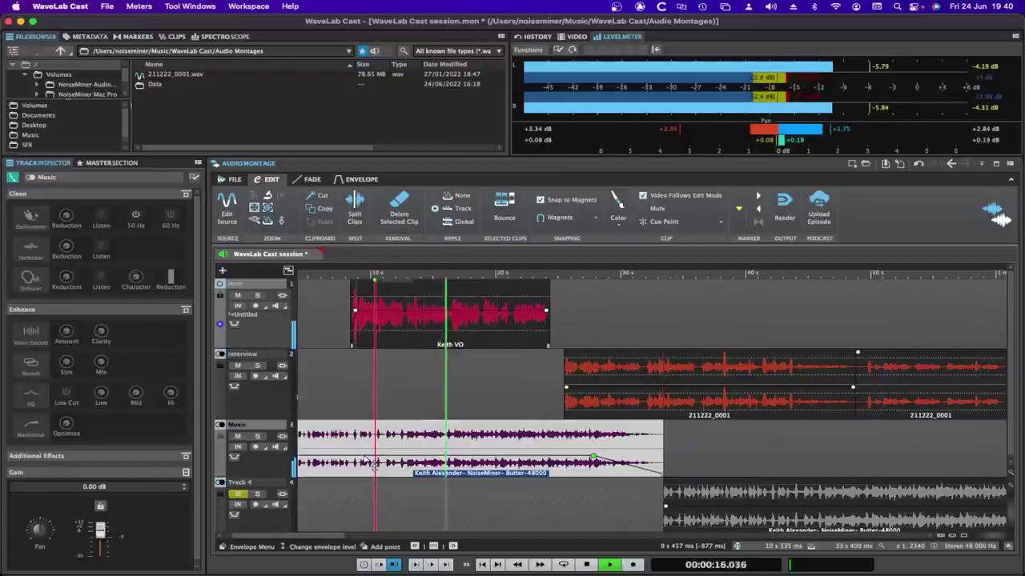
key(space)
key(super+s)
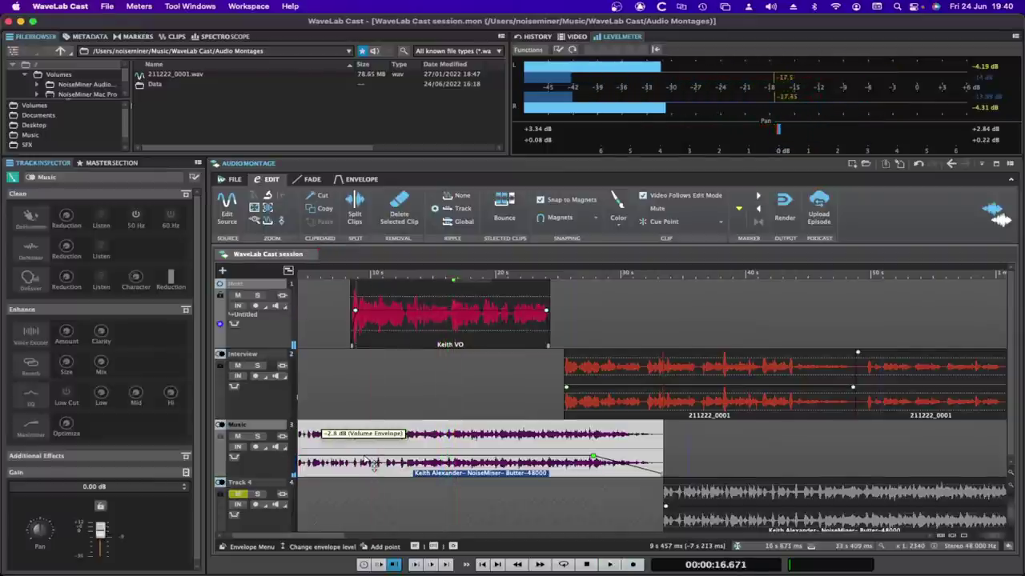
drag(372, 463, 374, 472)
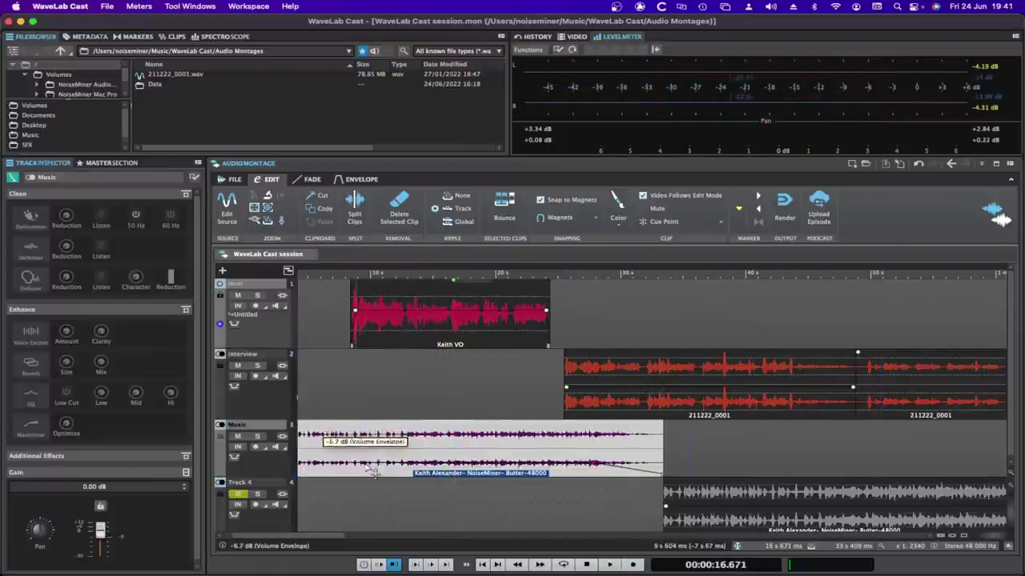
Step: Audition the montage from 5.36 s in the Interview track
click(312, 371)
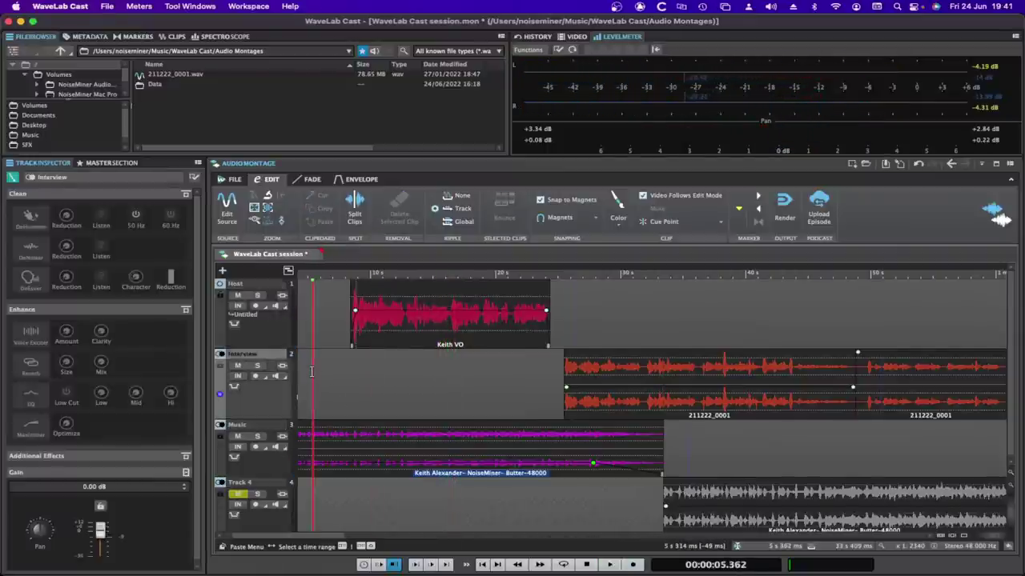
key(space)
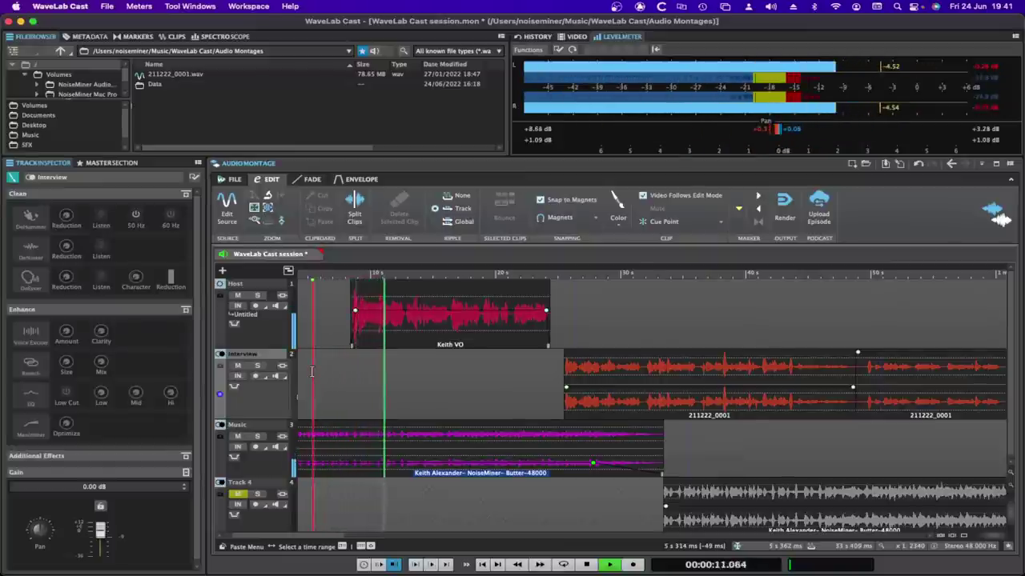
key(space)
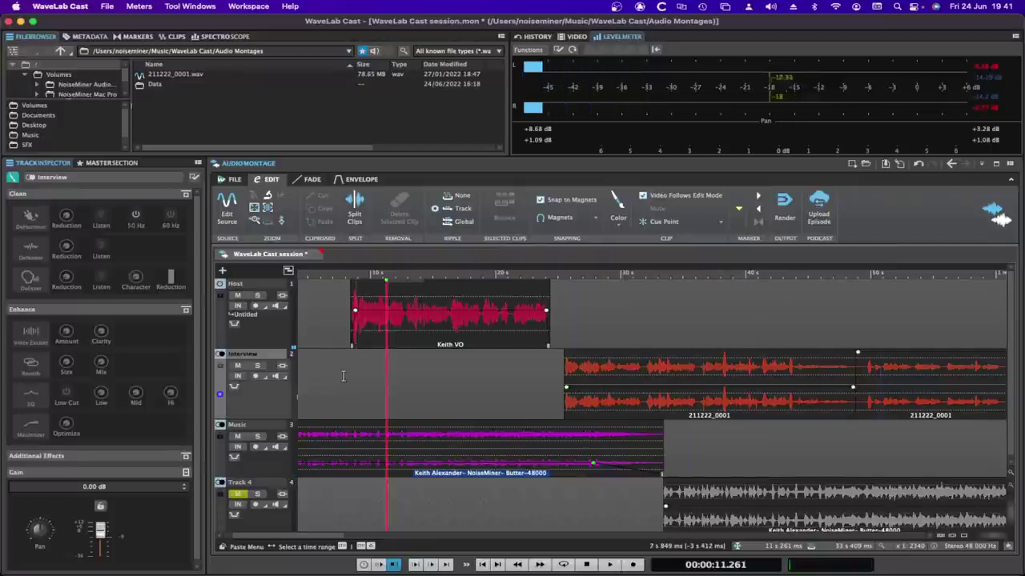
scroll(342, 376, left, 2)
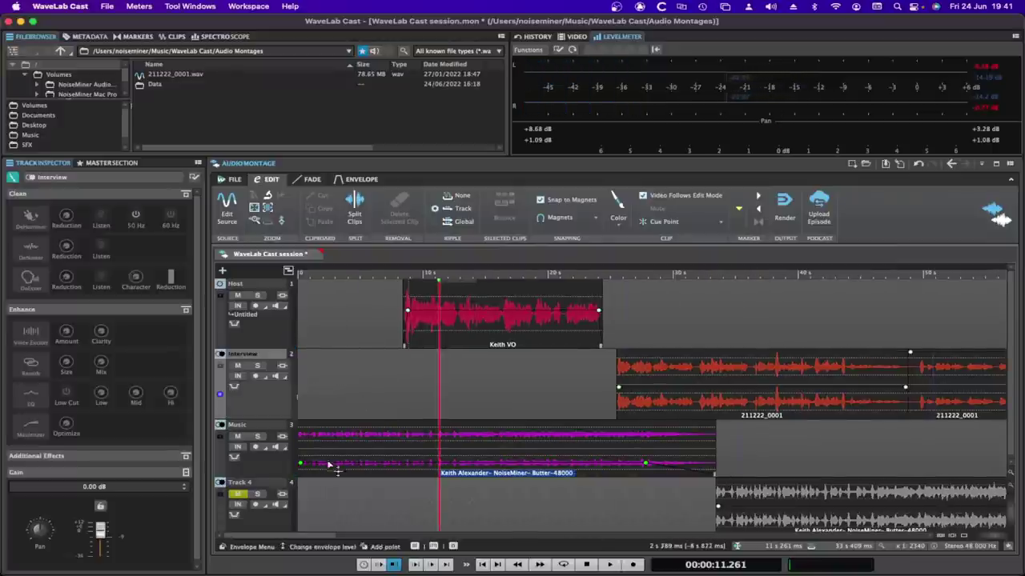
Step: Add a music envelope point before the host clip and raise the start to 0 dB, then play from the start
click(403, 471)
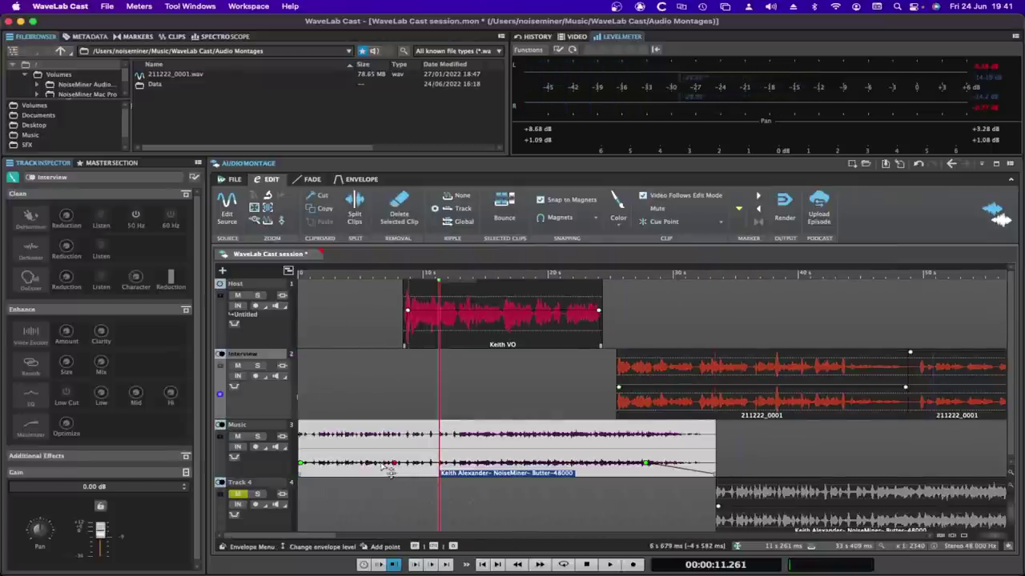
drag(383, 463, 373, 445)
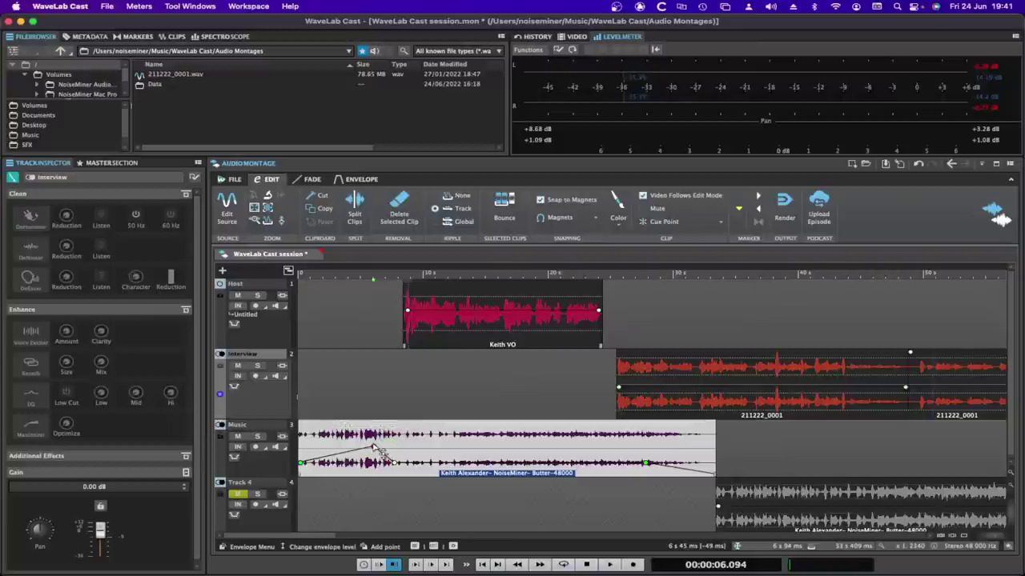
click(303, 464)
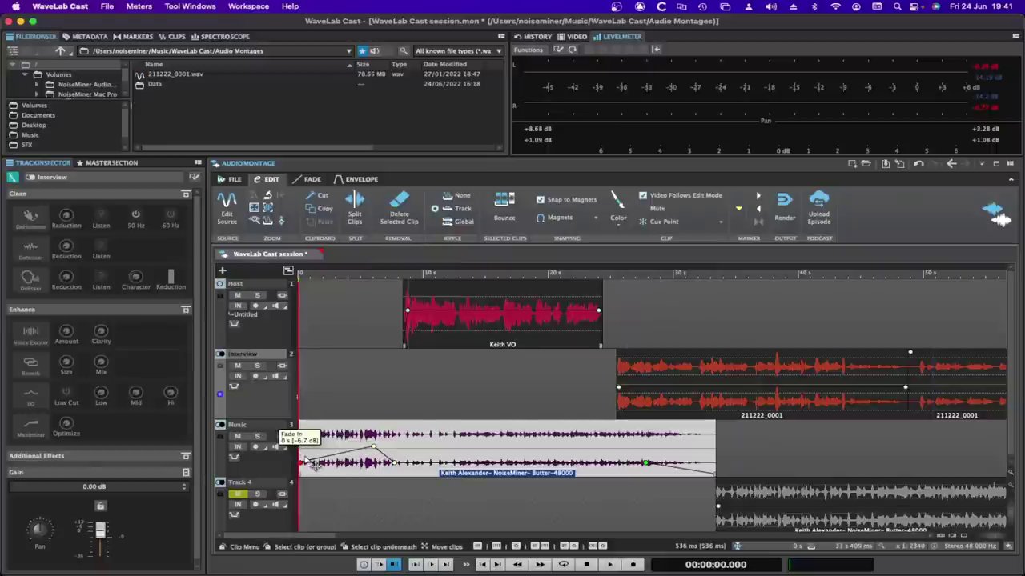
drag(306, 464, 296, 452)
key(space)
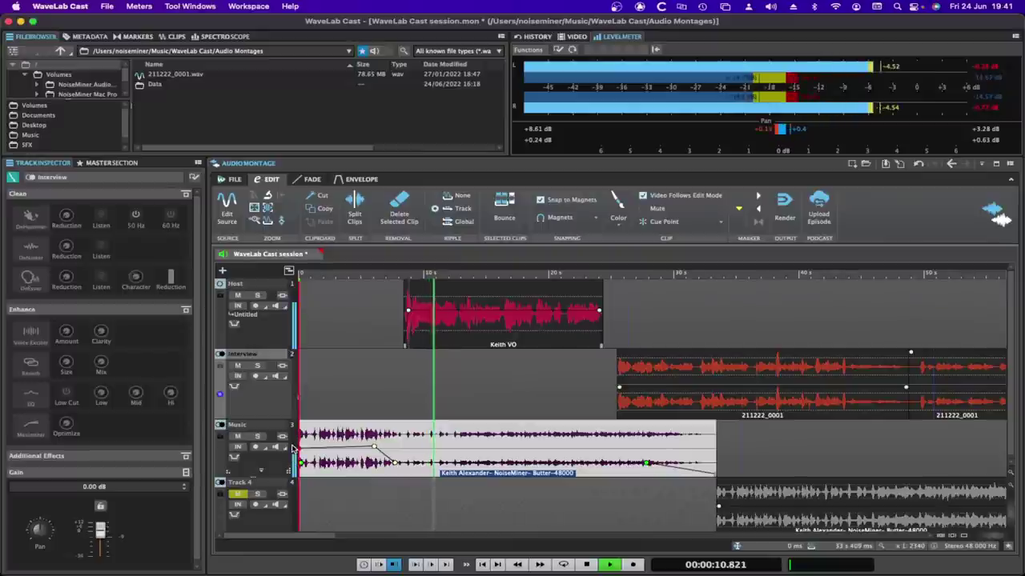
key(space)
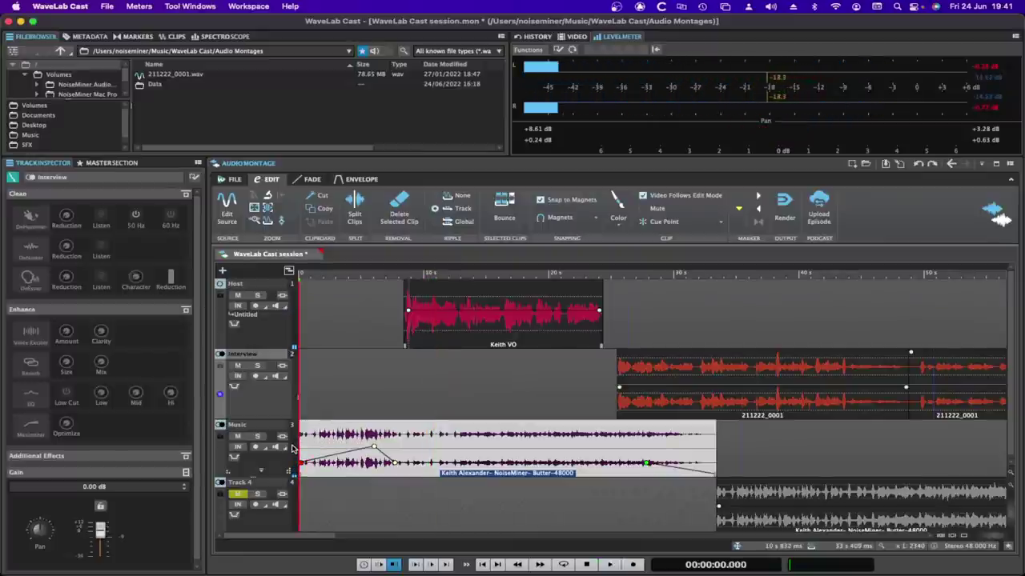
click(336, 394)
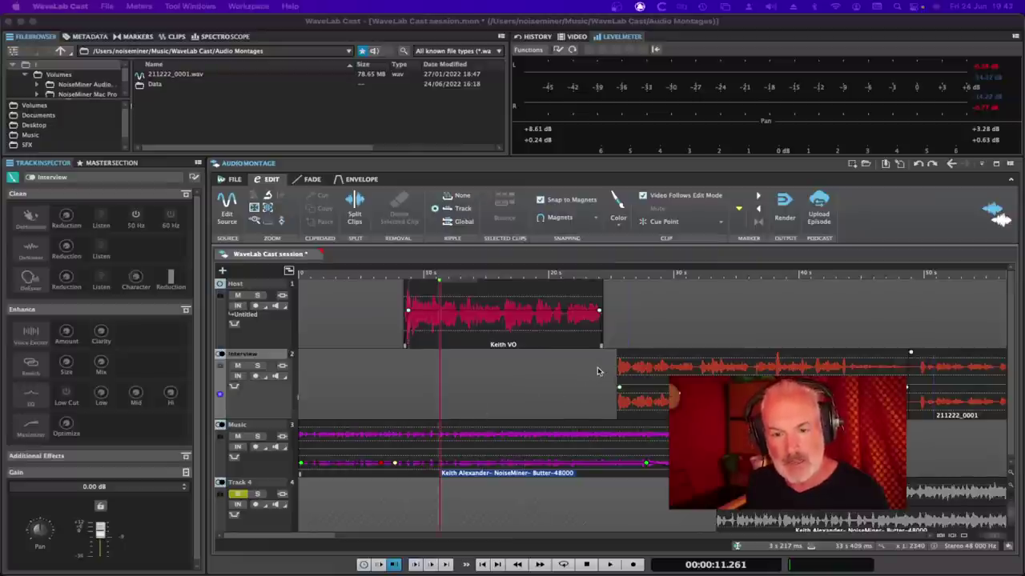
Step: Nudge the interview clip slightly later and raise the music clip's volume envelope
drag(584, 370, 624, 369)
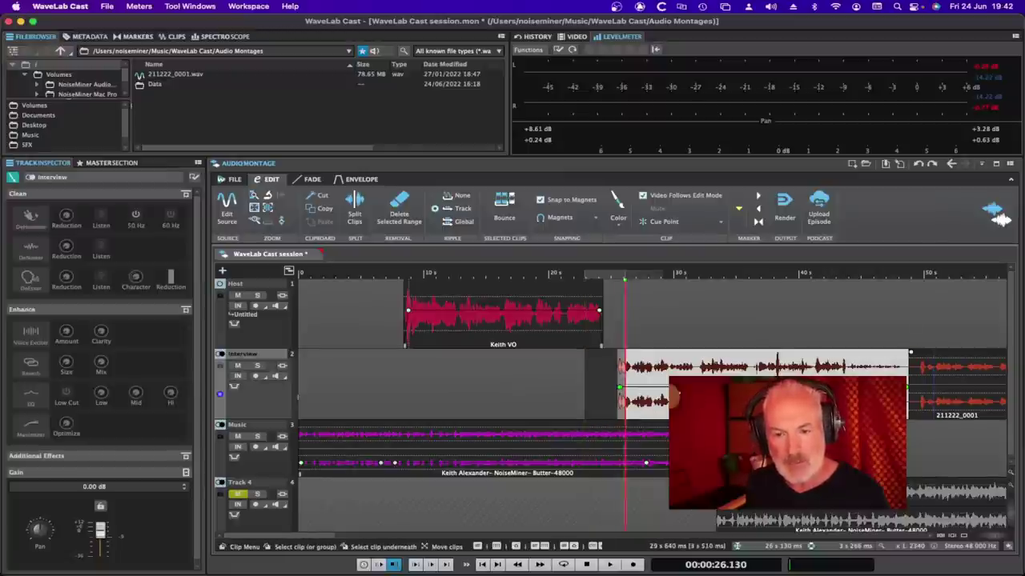
drag(760, 401, 775, 400)
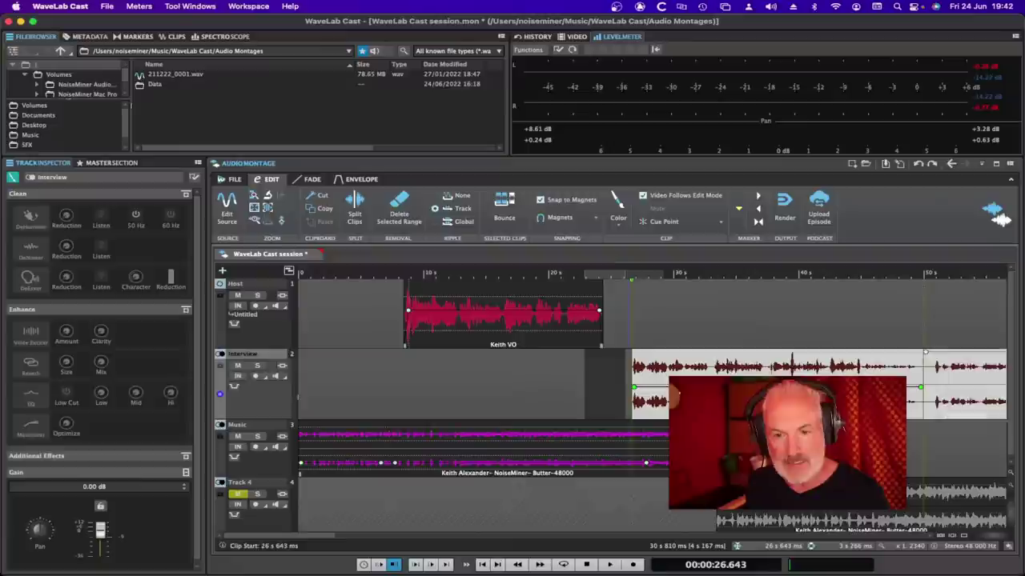
click(574, 467)
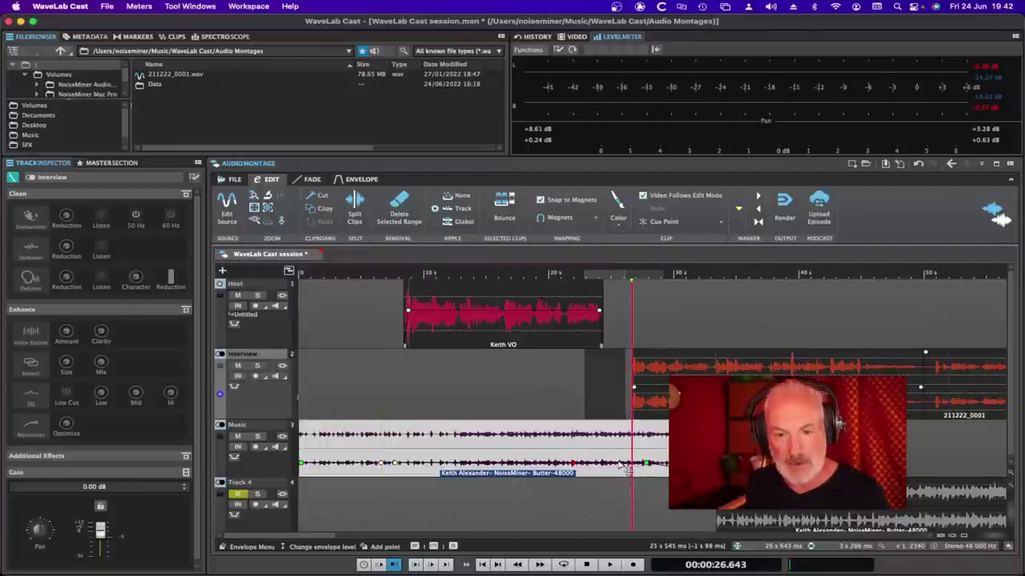
mouse_move(618, 463)
mouse_down()
mouse_move(604, 453)
mouse_move(604, 462)
mouse_move(625, 469)
mouse_move(607, 448)
mouse_up()
Step: Audition the music level from 20 s, then move the play start to about 11 s
click(551, 438)
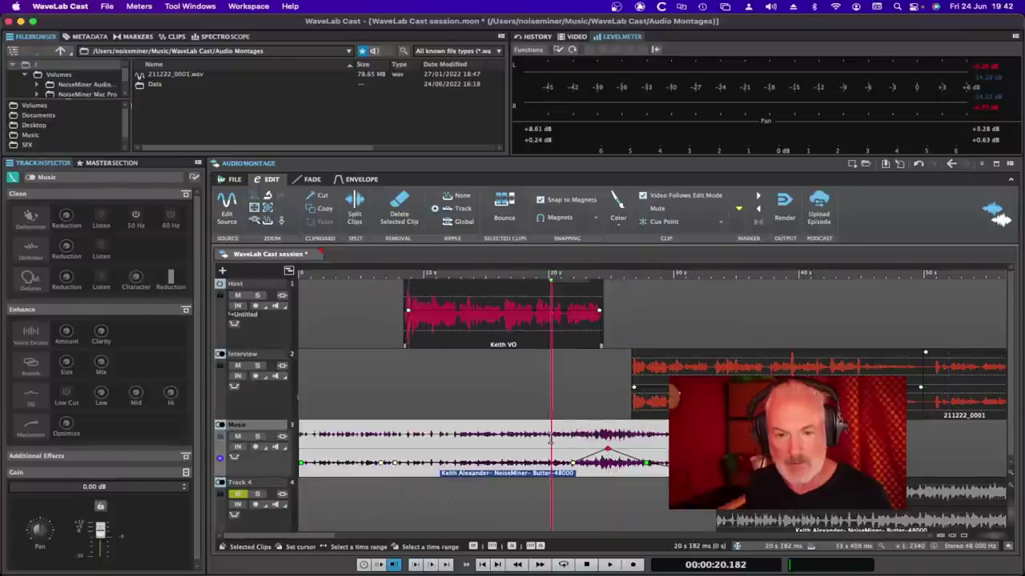
key(space)
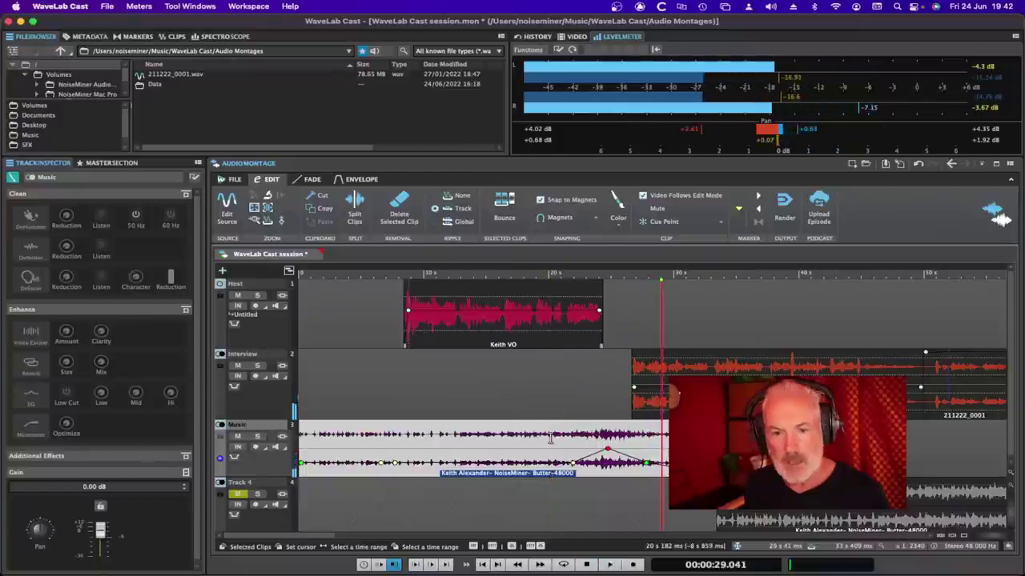
key(space)
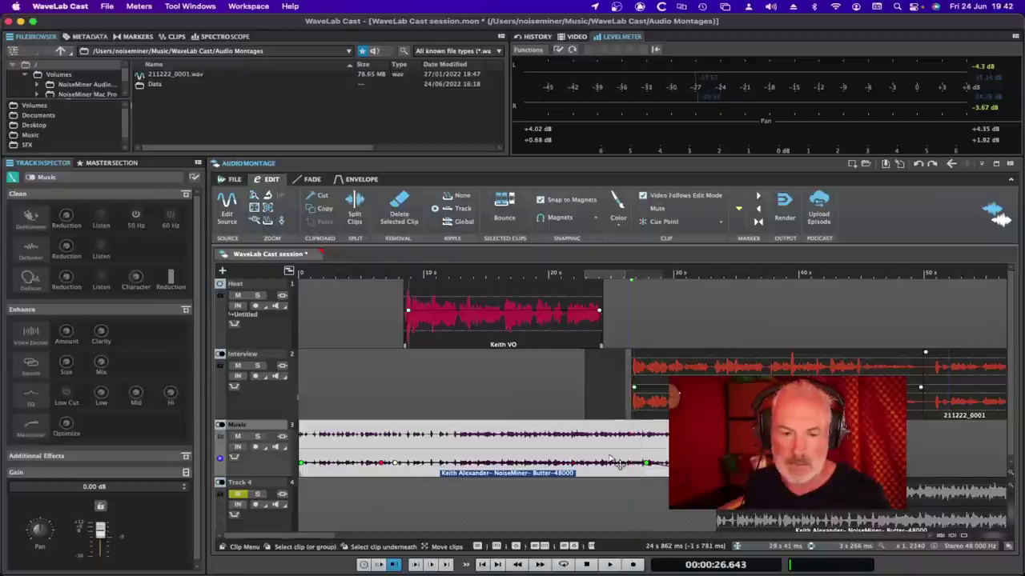
click(439, 471)
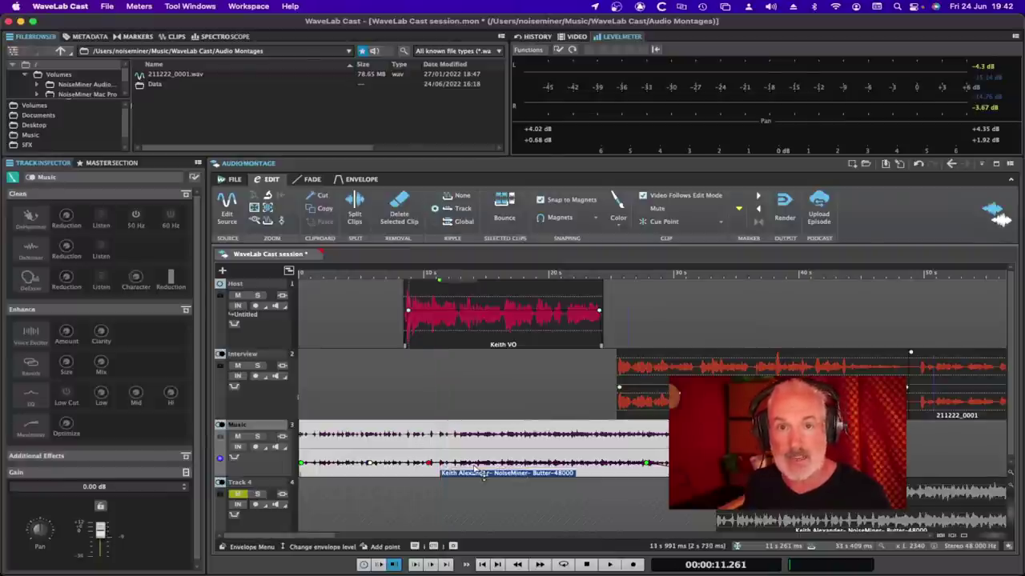
Step: Show the Music track's Modulator Tracks list with Host and Interview ticked
mouse_move(482, 474)
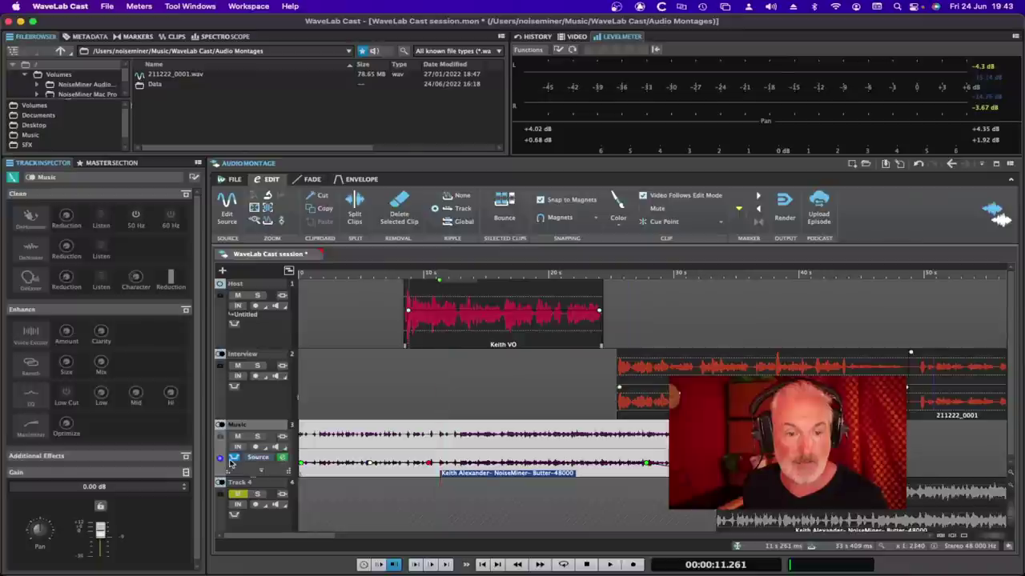
click(257, 458)
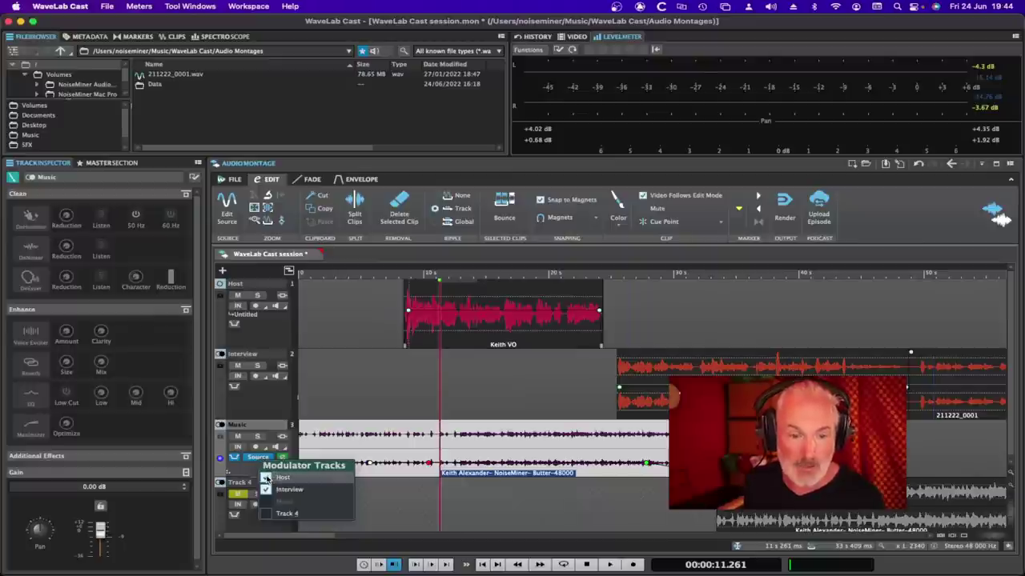
Step: Close the modulator list, make Music the active track, and audition from about 3.6 s
click(380, 367)
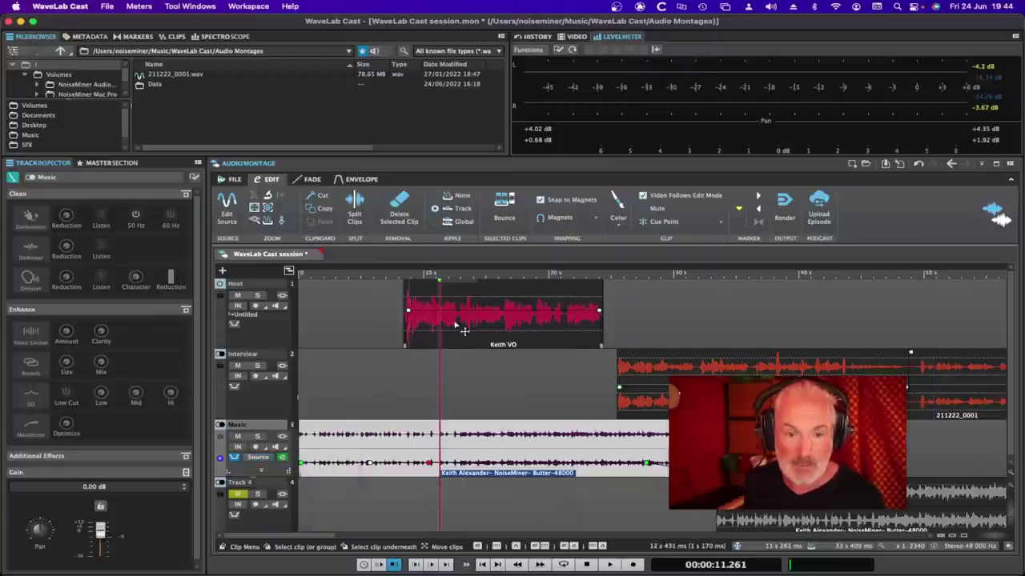
drag(431, 304, 491, 300)
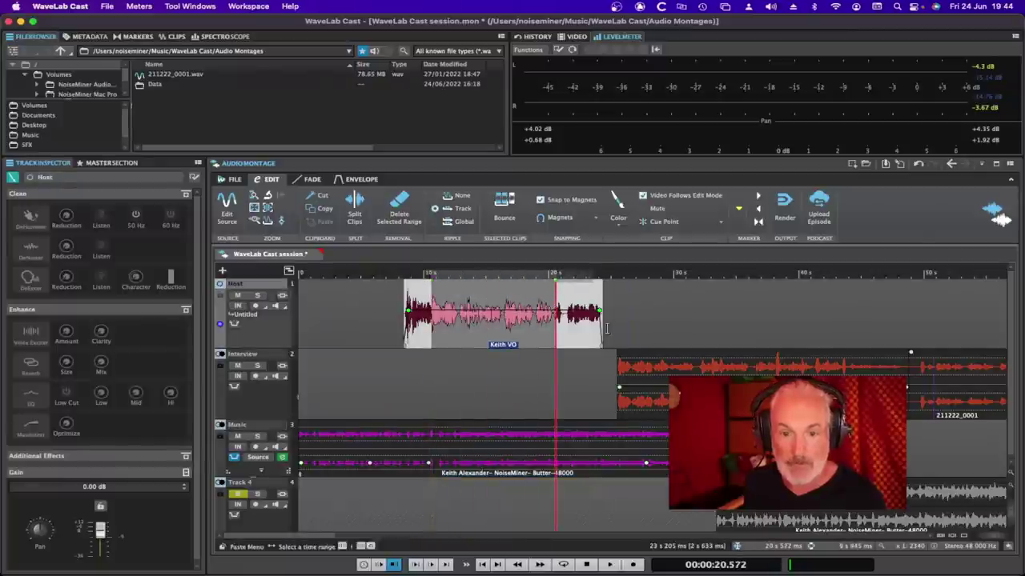
click(646, 373)
drag(646, 373, 817, 373)
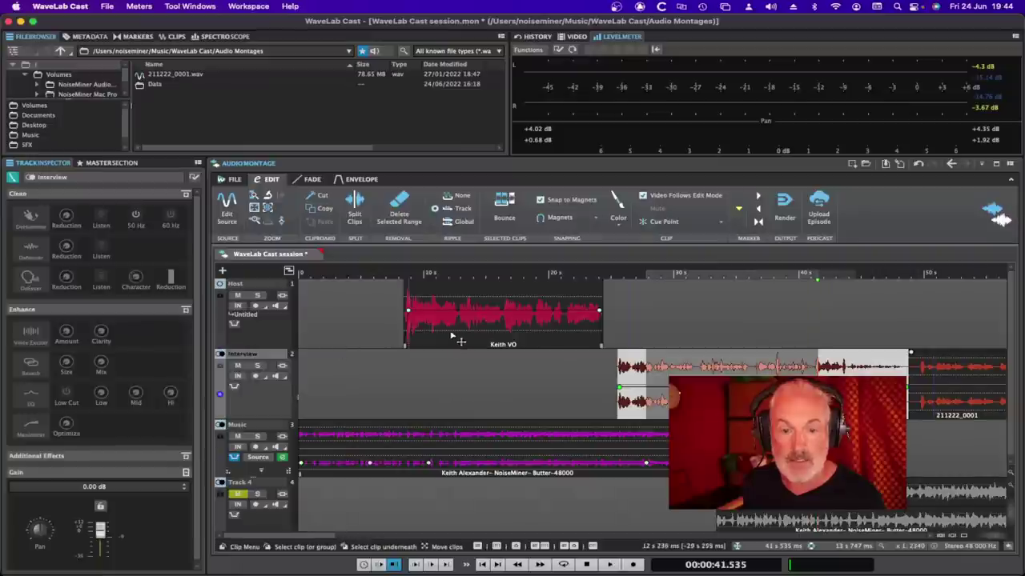
click(250, 425)
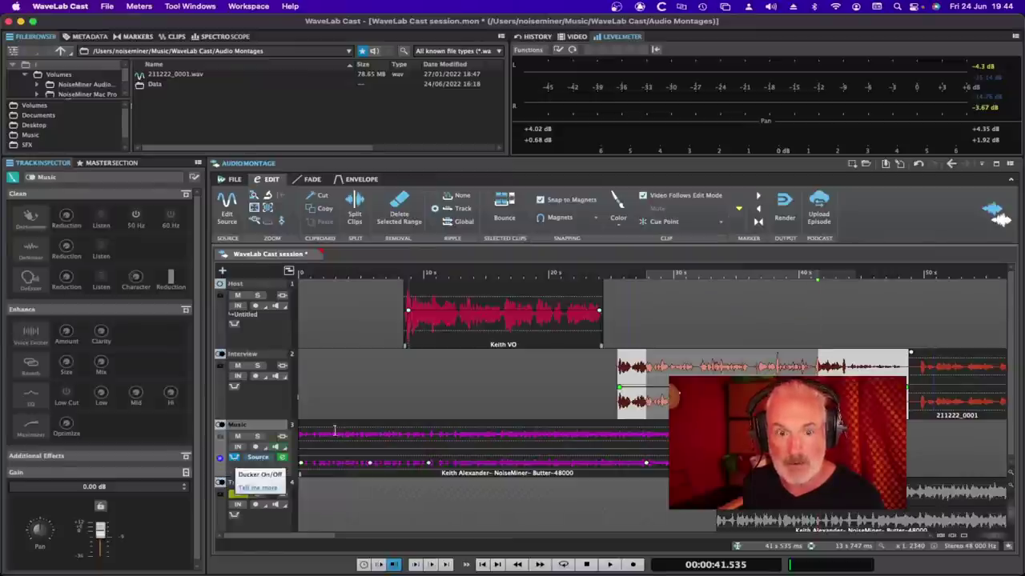
click(342, 311)
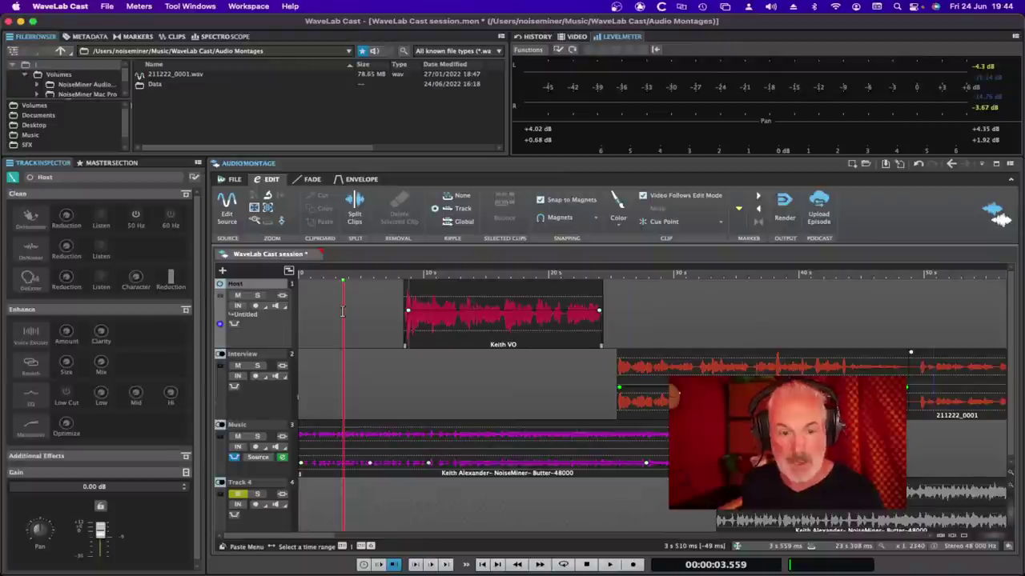
key(space)
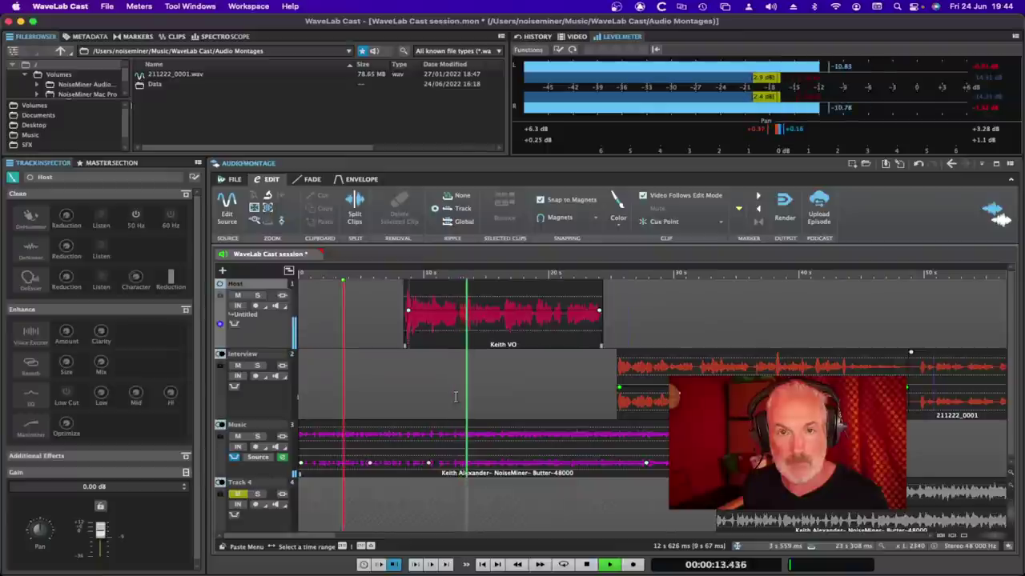
key(space)
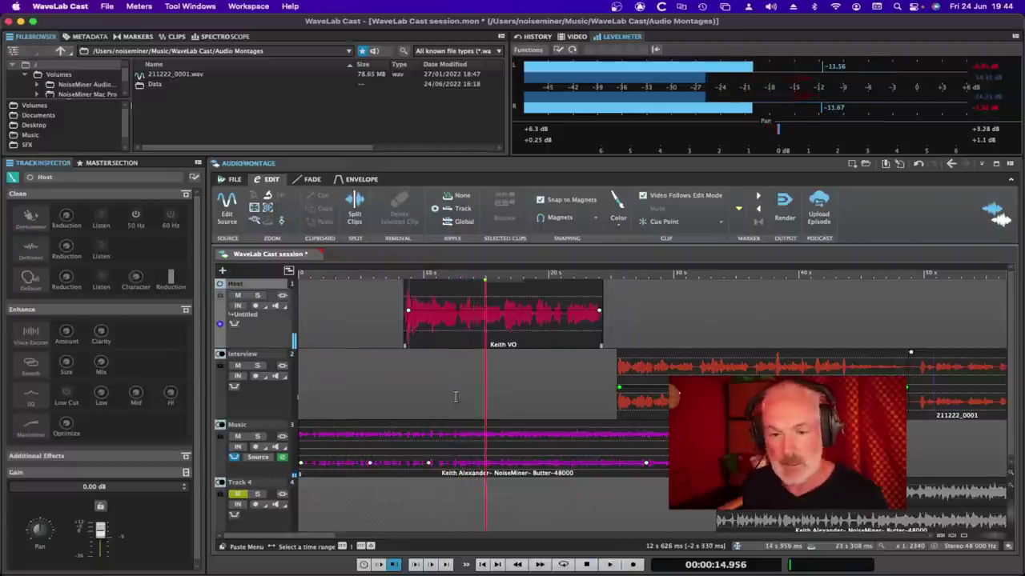
Step: Shift the Interview clip onto the End cue point at 26.330 s and add a music envelope point
click(581, 379)
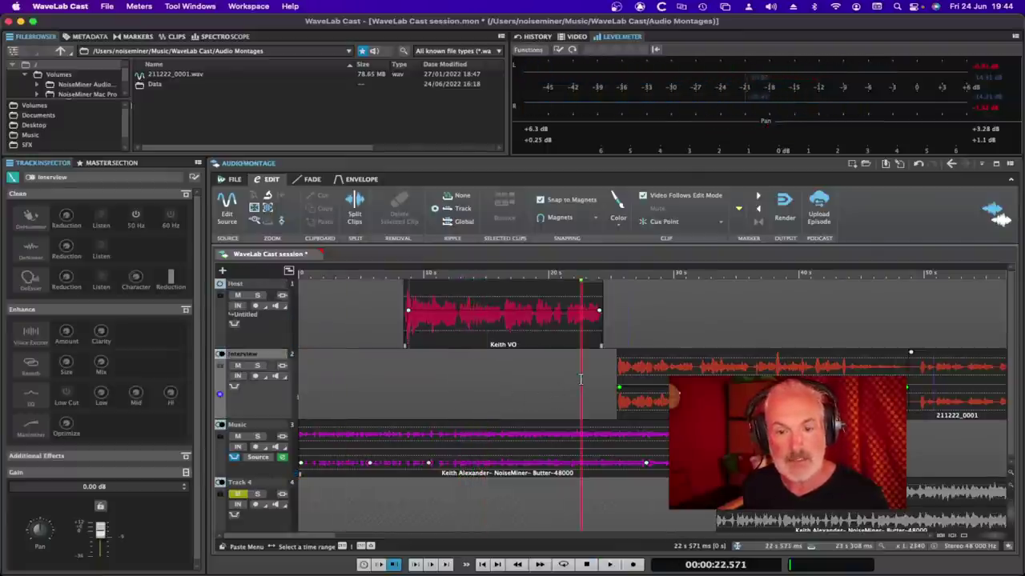
click(512, 472)
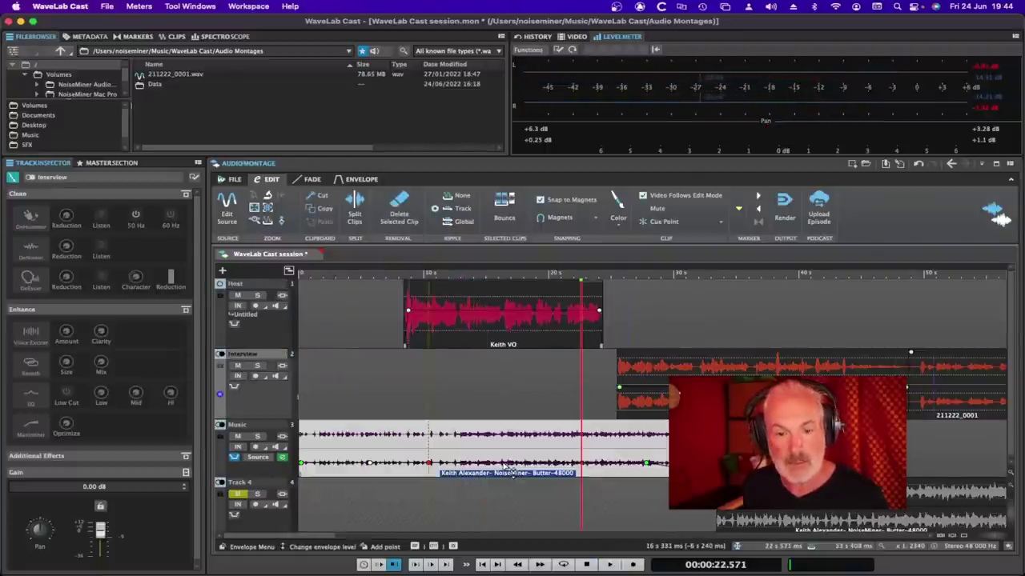
click(370, 374)
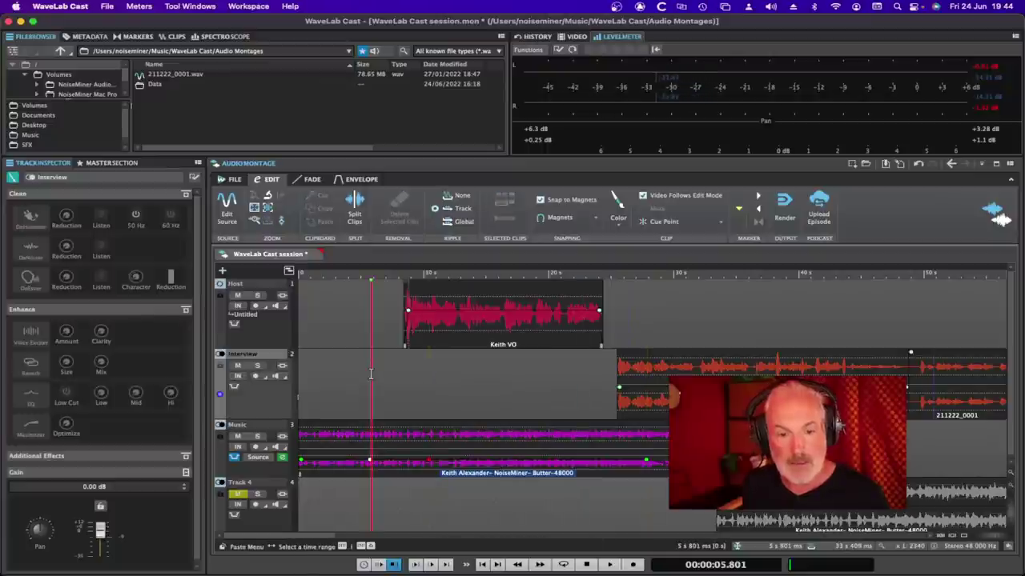
key(space)
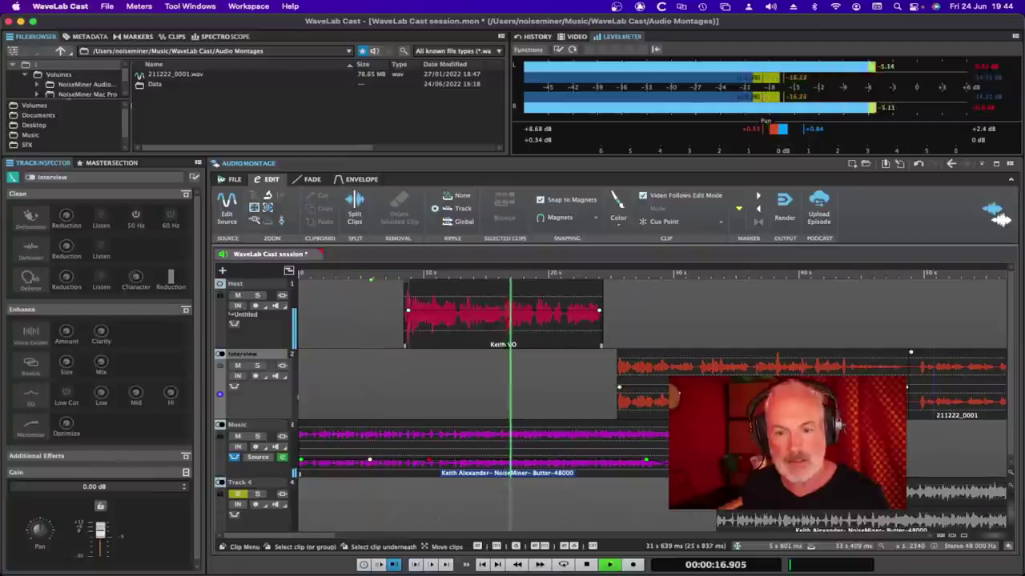
drag(622, 385, 645, 384)
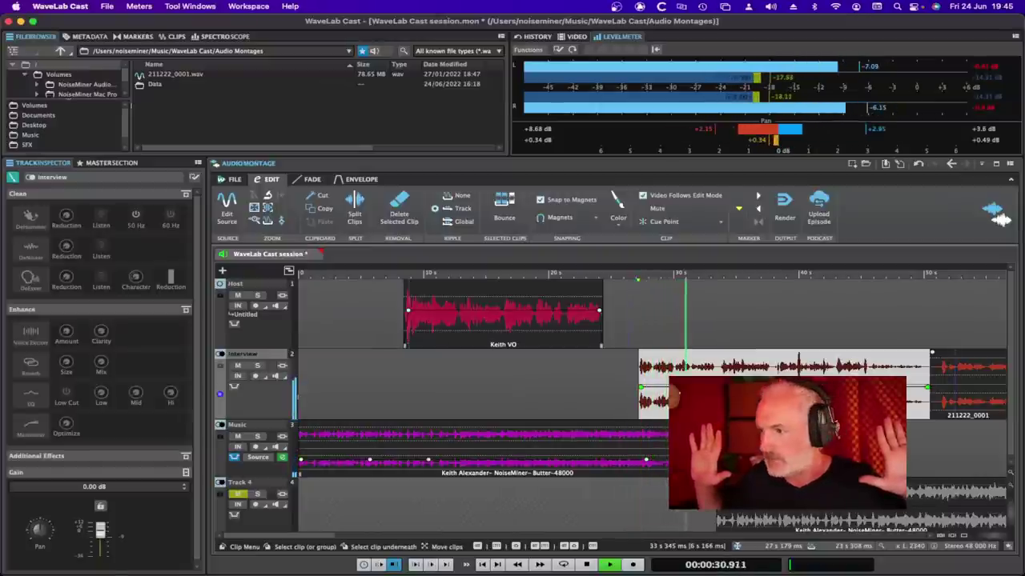
key(space)
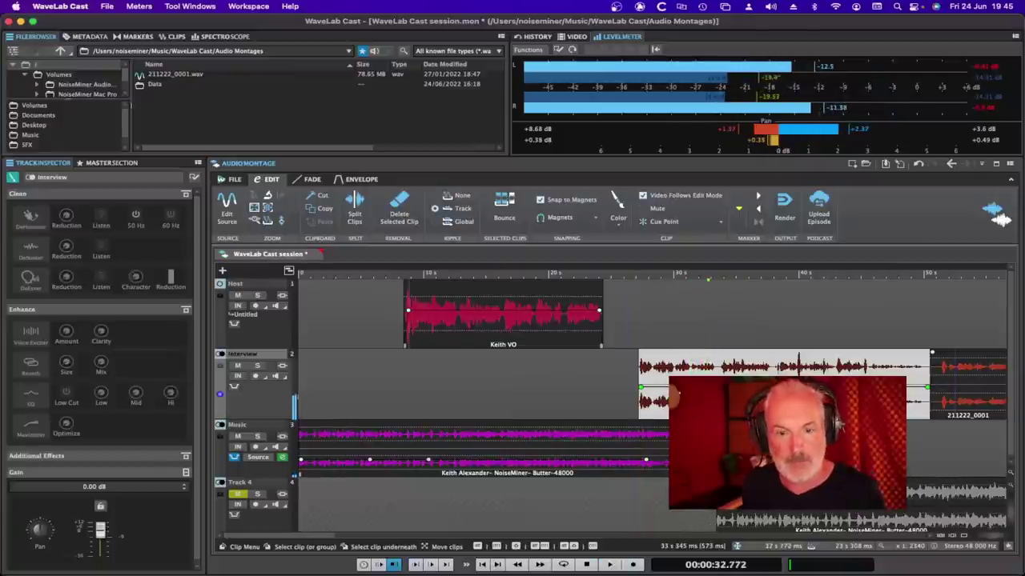
click(369, 462)
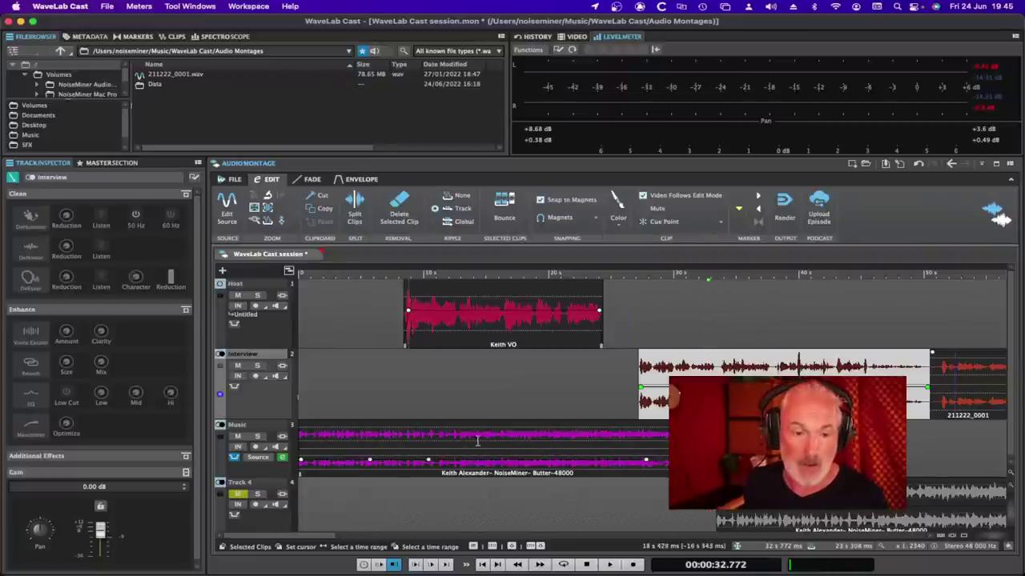
Step: Open the Music track's Ducker (-19 dB attenuation, -53 dB threshold) and place it above the file browser
click(281, 458)
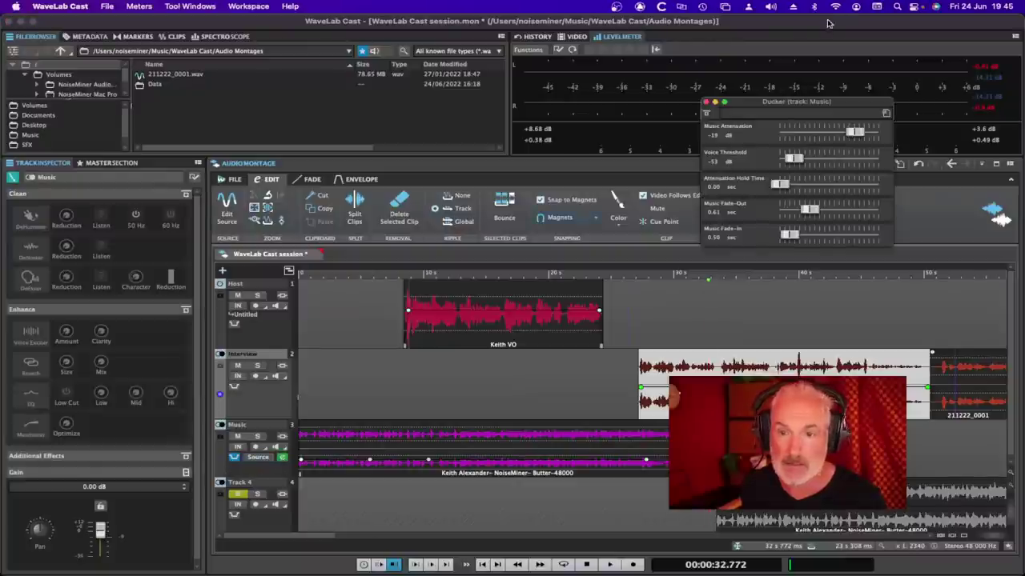
drag(770, 108, 368, 238)
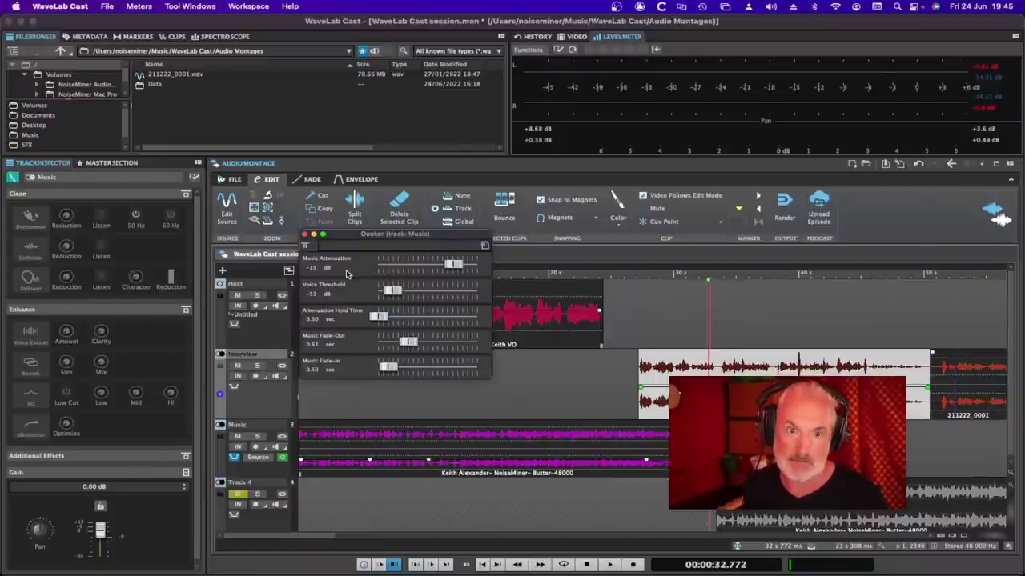
drag(348, 238, 333, 88)
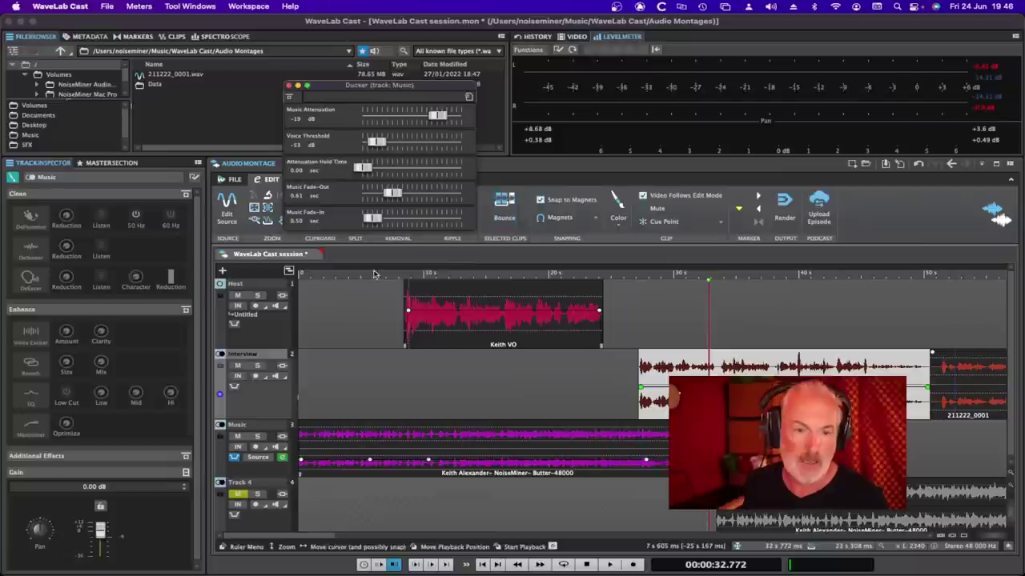
Step: Audition the ducked music from about 4.6 s
click(356, 298)
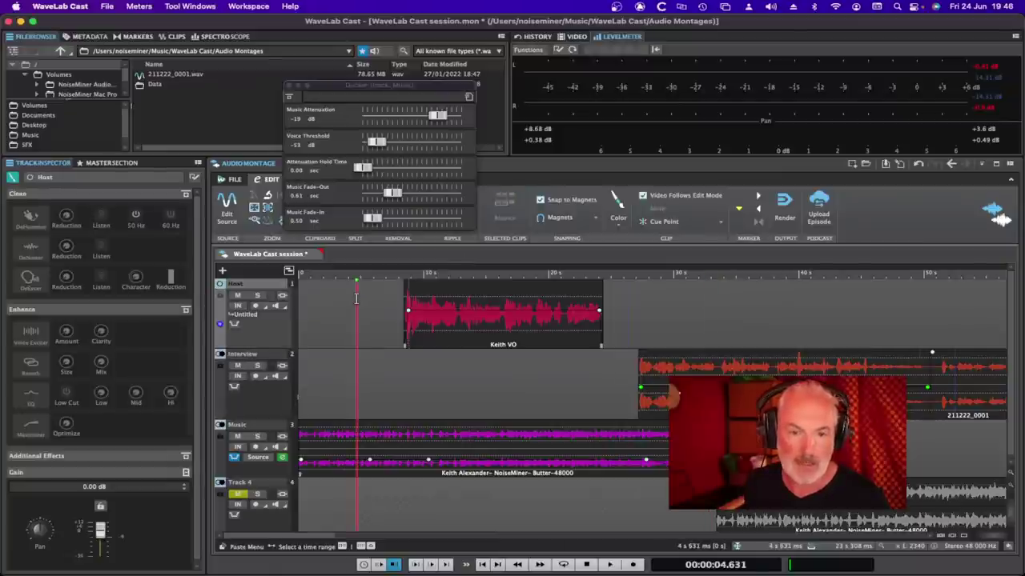
key(space)
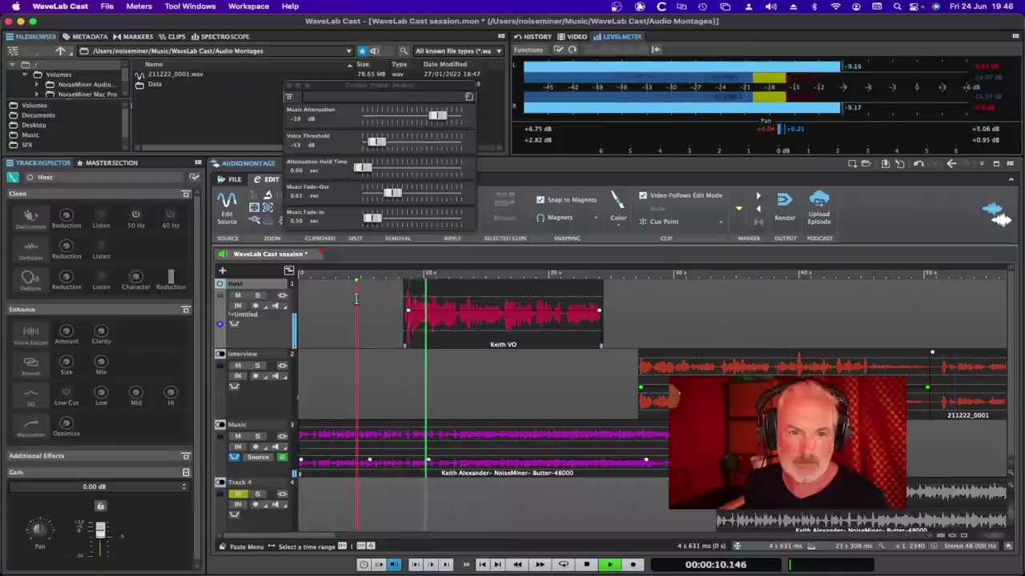
key(space)
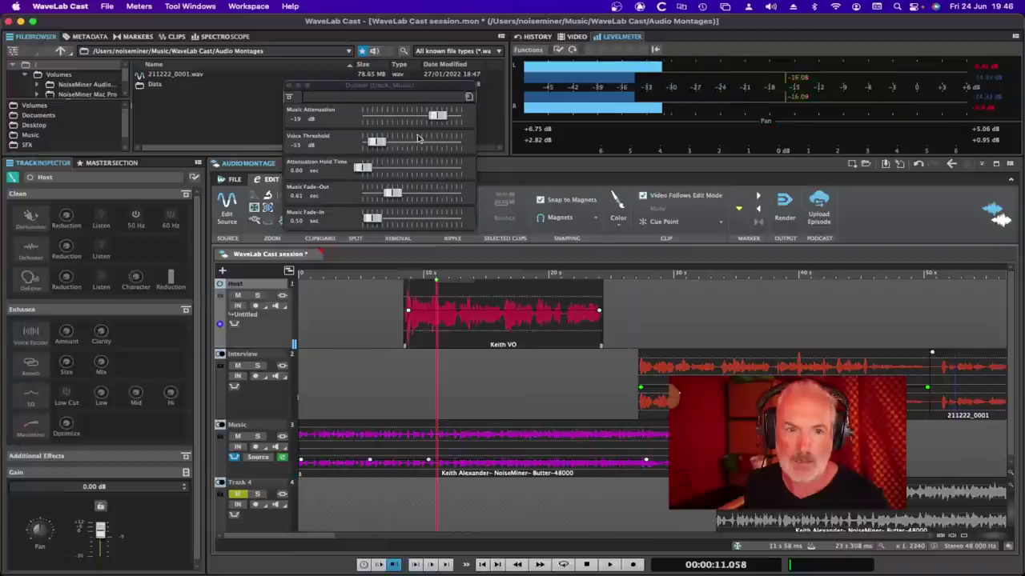
Step: Try deeper ducking, then ease the Ducker's music attenuation to -14 dB while listening
click(333, 119)
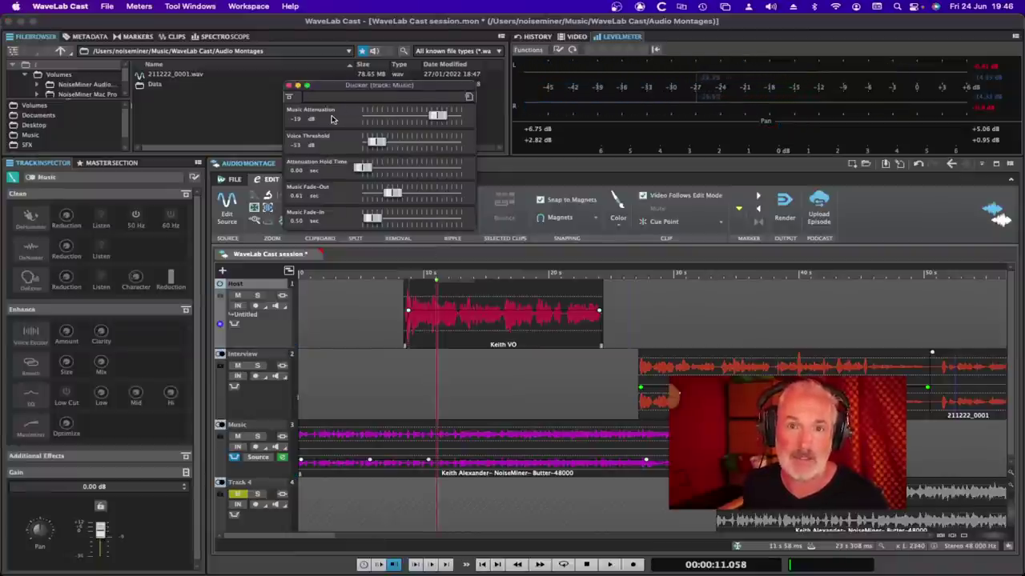
drag(438, 115, 416, 117)
click(395, 301)
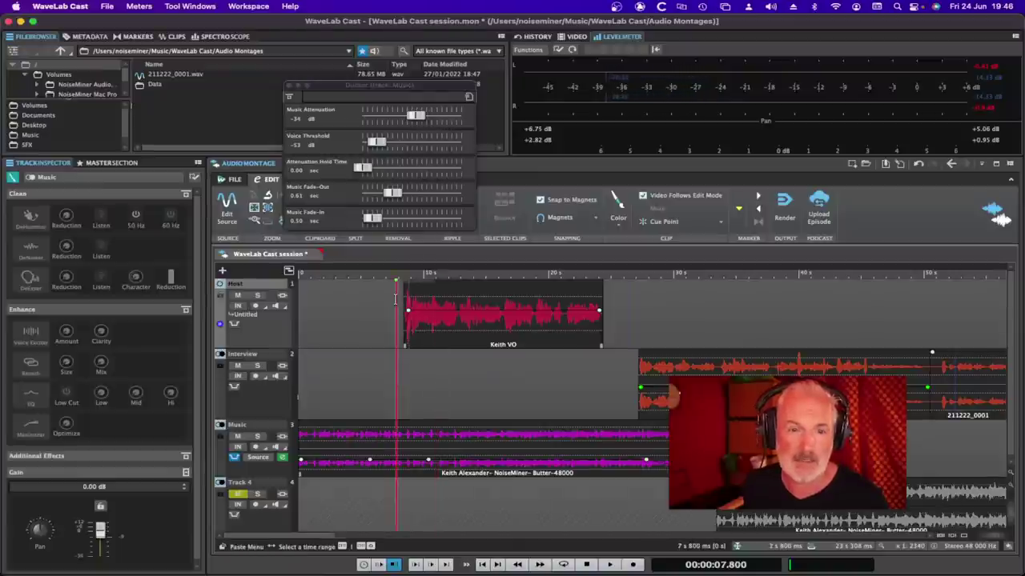
key(space)
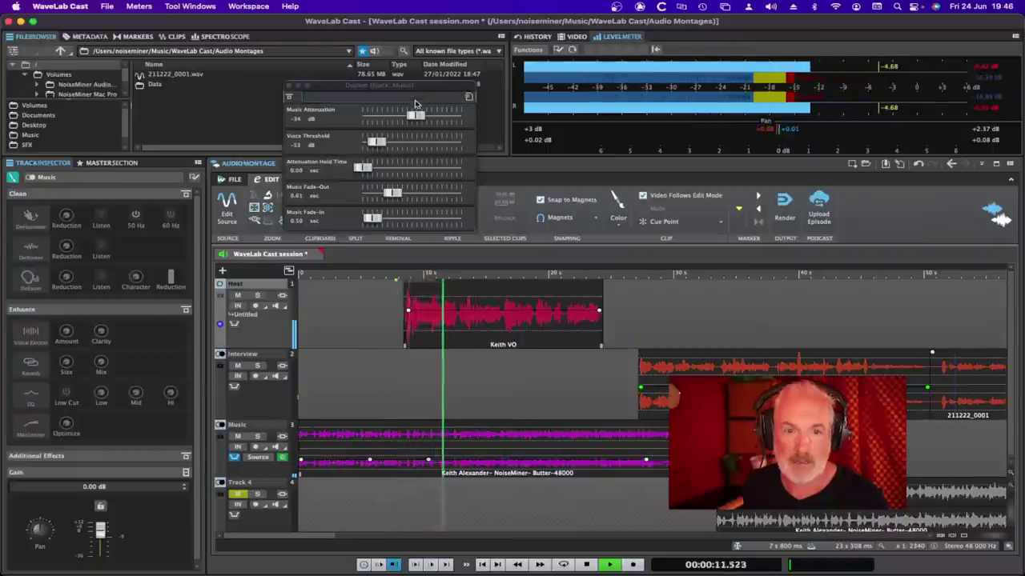
drag(416, 116, 449, 119)
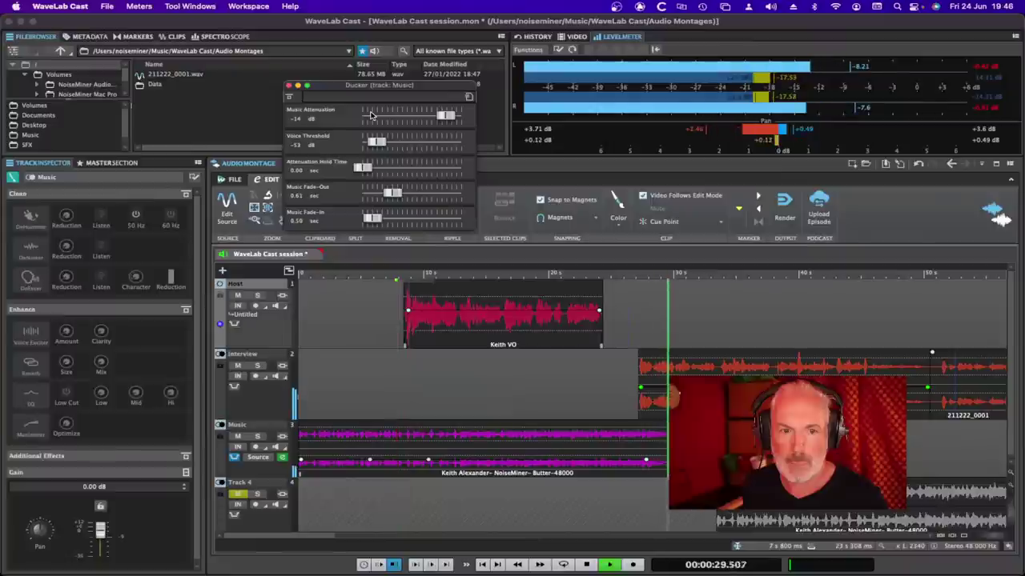
key(space)
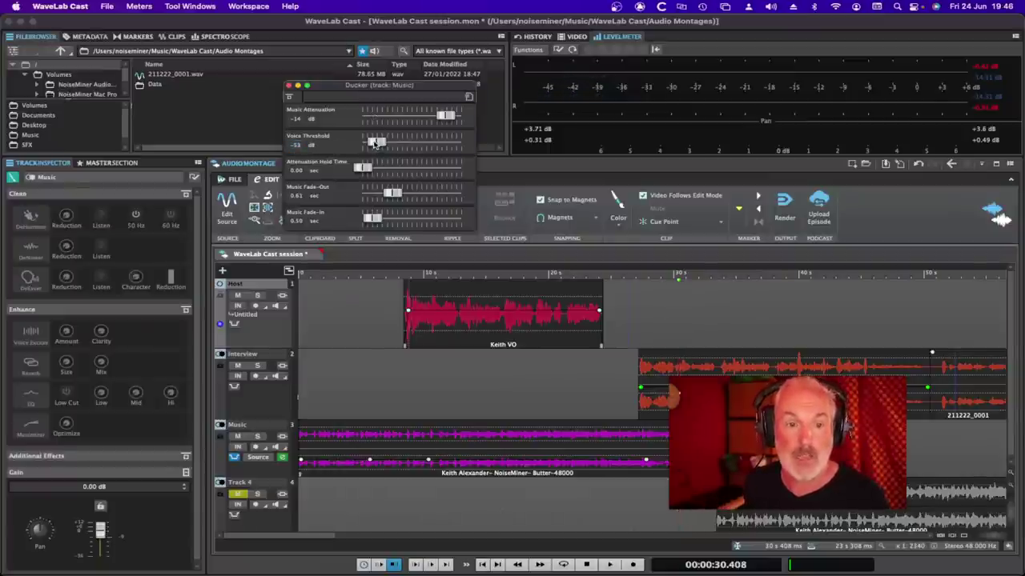
Step: Raise the Ducker's voice threshold slightly and check the Keith VO clip's level
drag(374, 142, 398, 147)
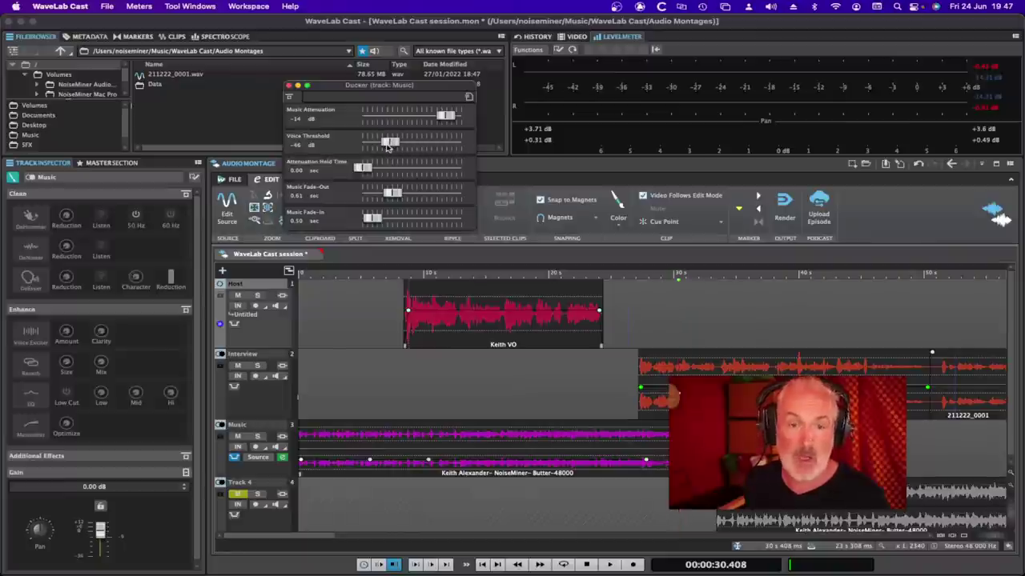
click(439, 318)
click(443, 318)
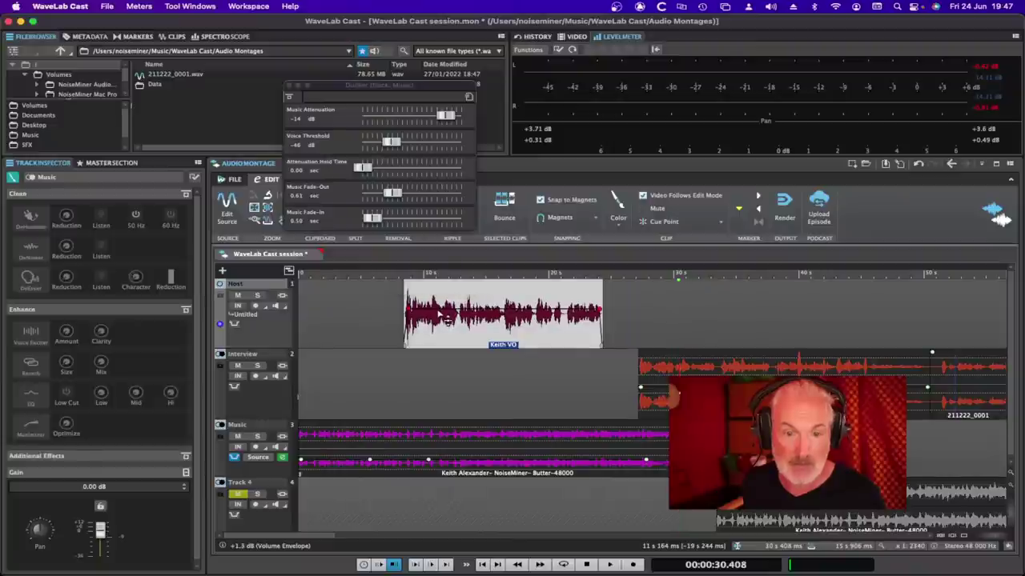
click(443, 318)
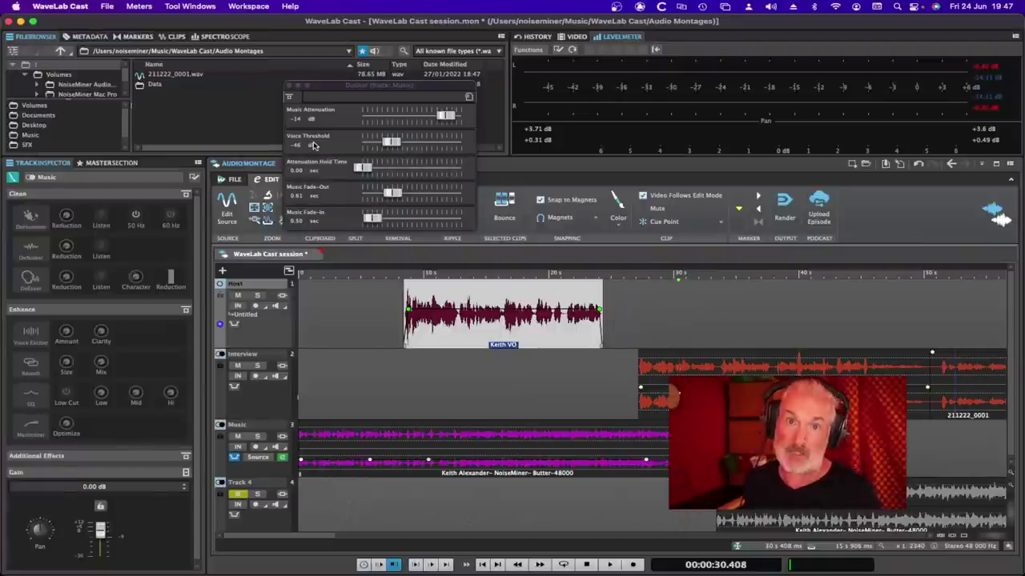
click(385, 297)
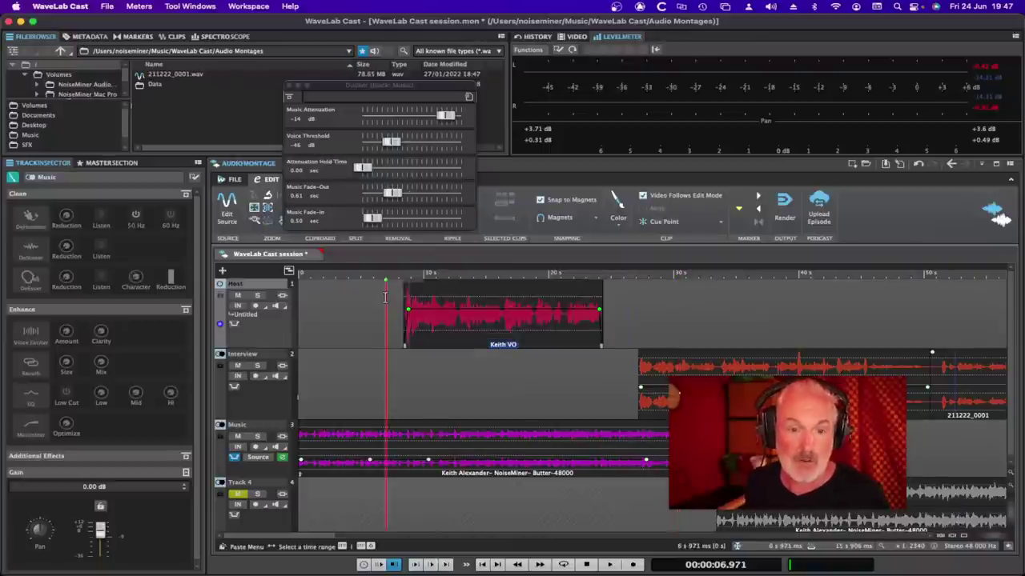
key(space)
Step: Tune the voice threshold by ear to -41 dB, then replay the host intro
drag(390, 142, 450, 143)
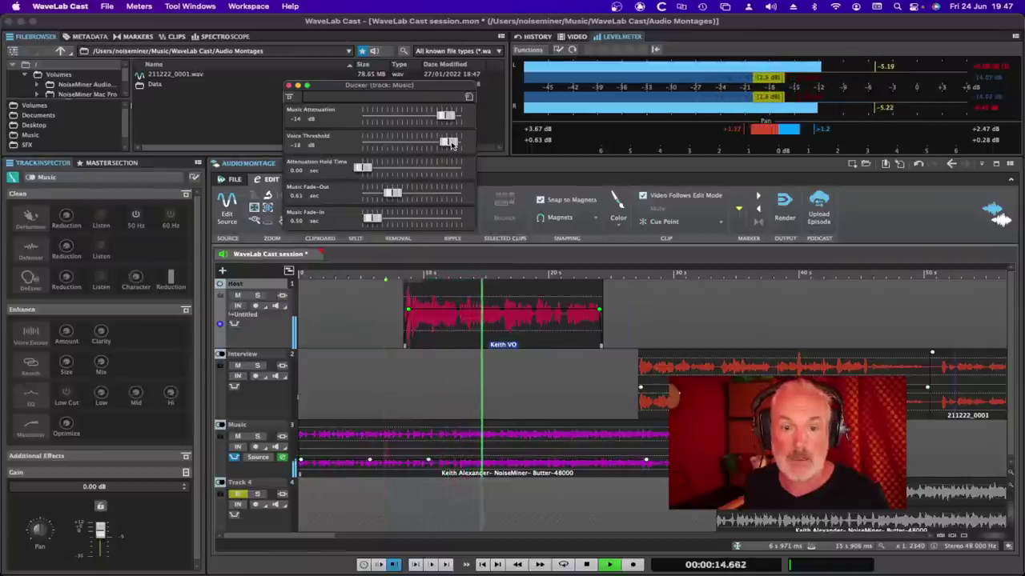
key(space)
drag(451, 143, 412, 142)
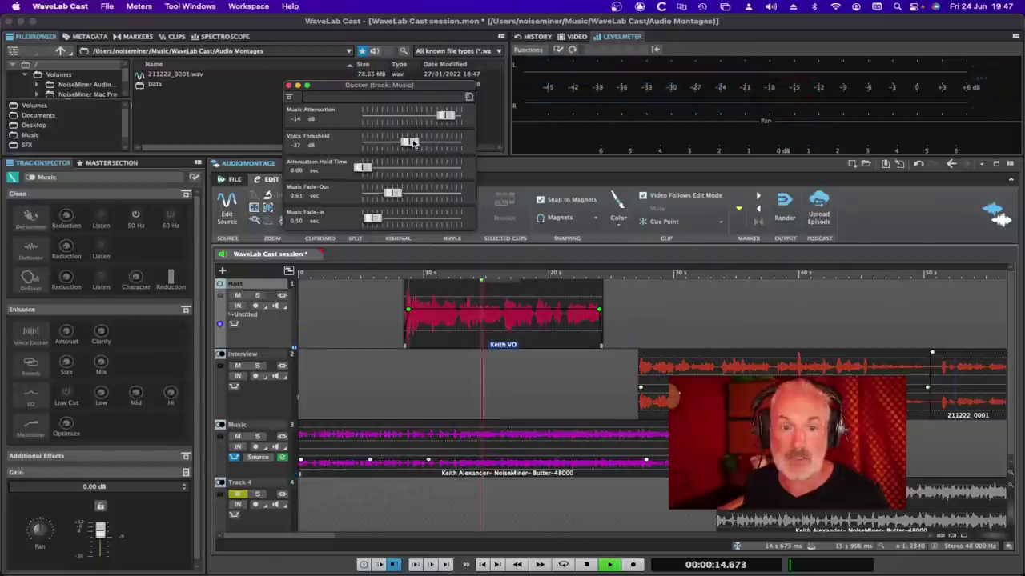
key(space)
click(389, 302)
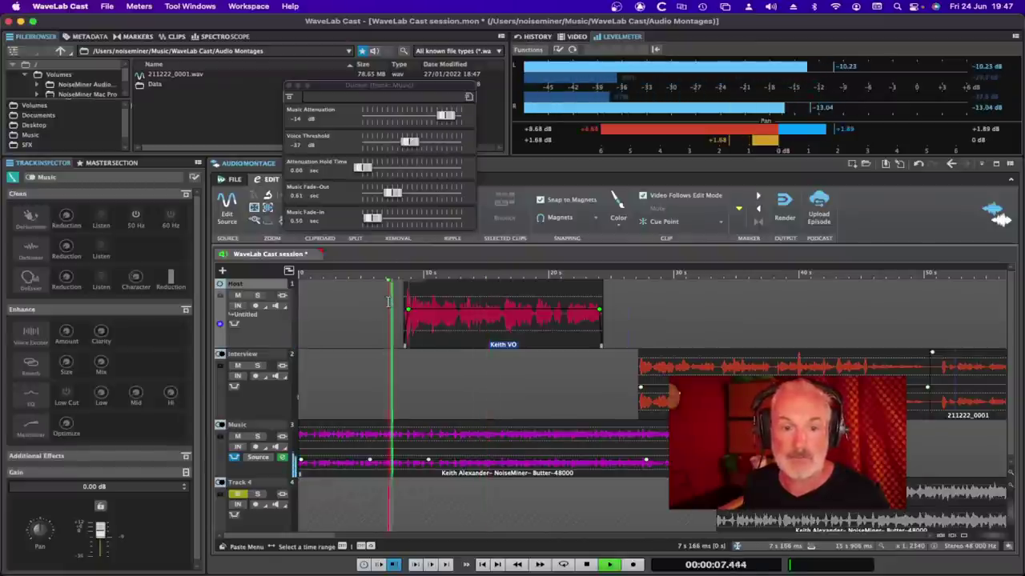
drag(414, 142, 407, 142)
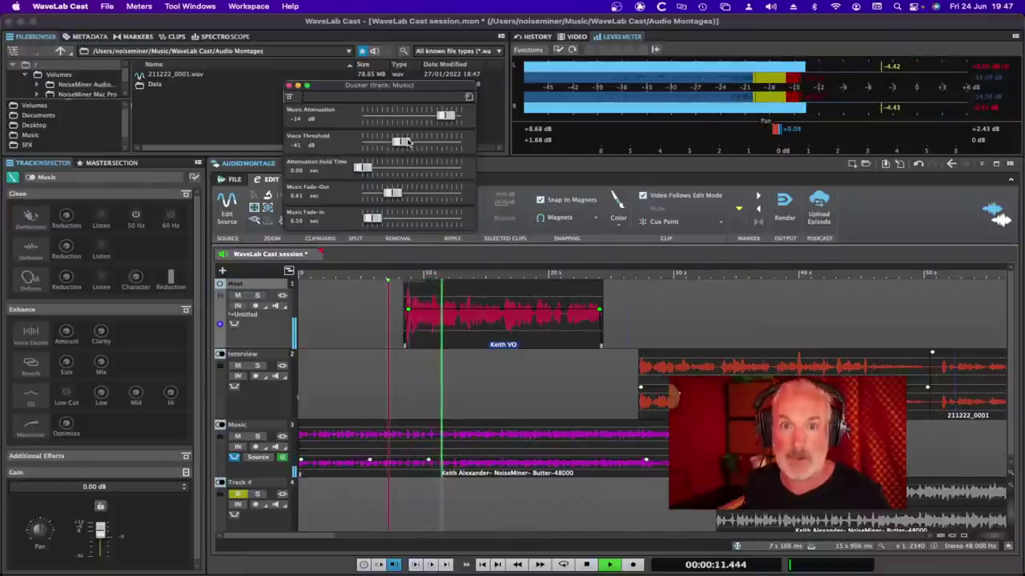
key(space)
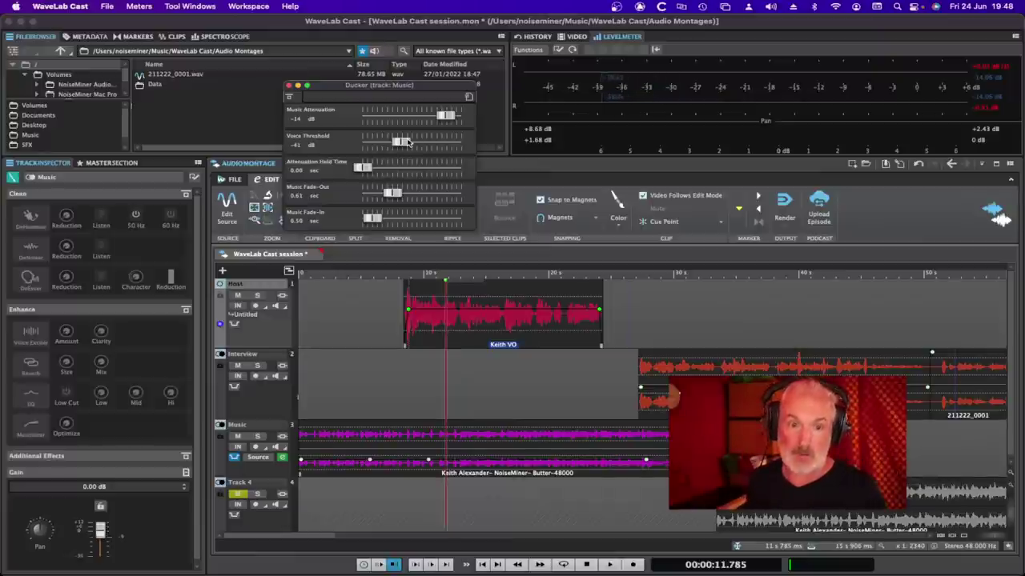
click(385, 299)
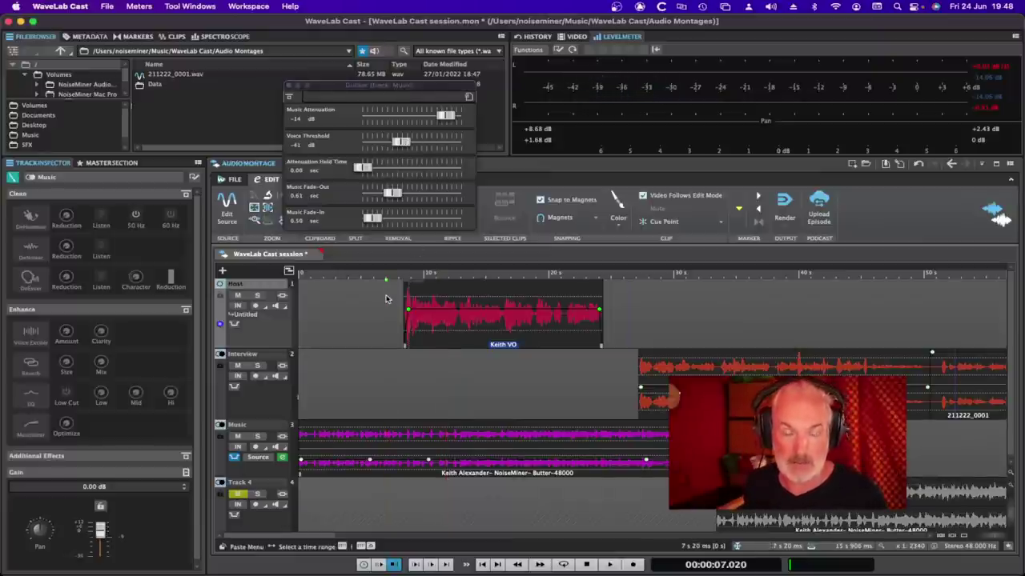
key(space)
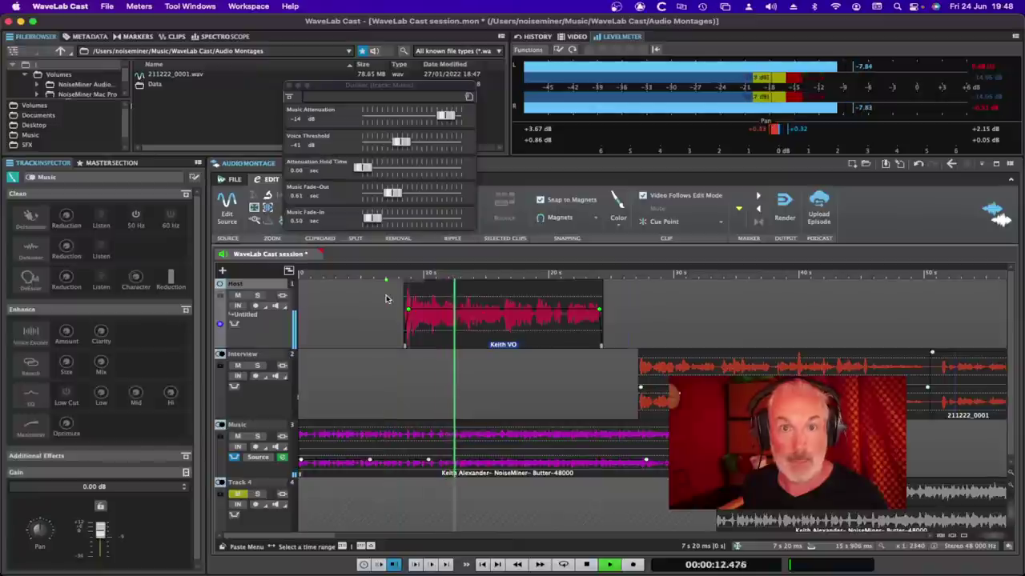
key(space)
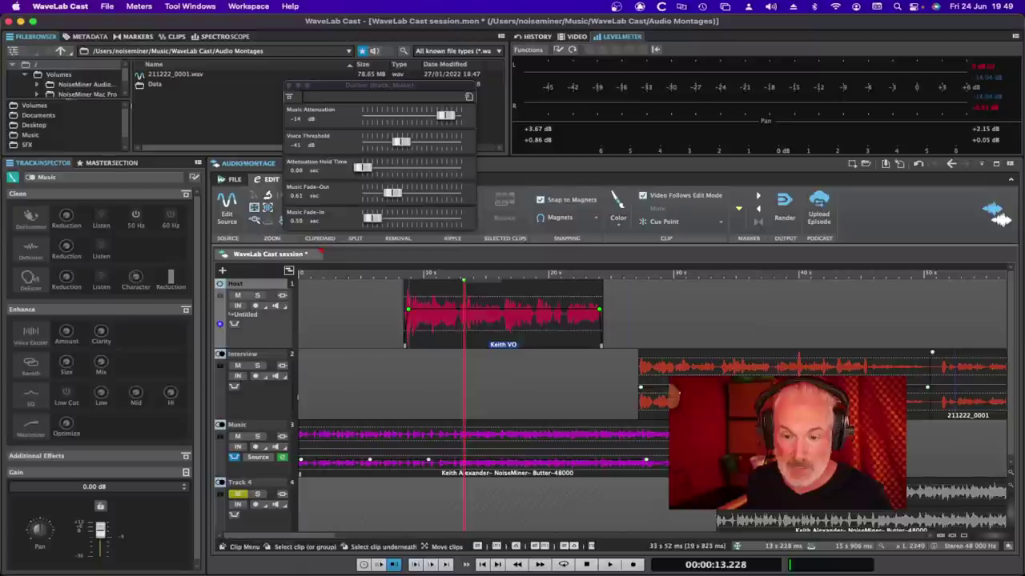
Step: Extend the music clip to about 53.9 s and mark 32.0–40.7 s of the interview
drag(714, 462, 970, 462)
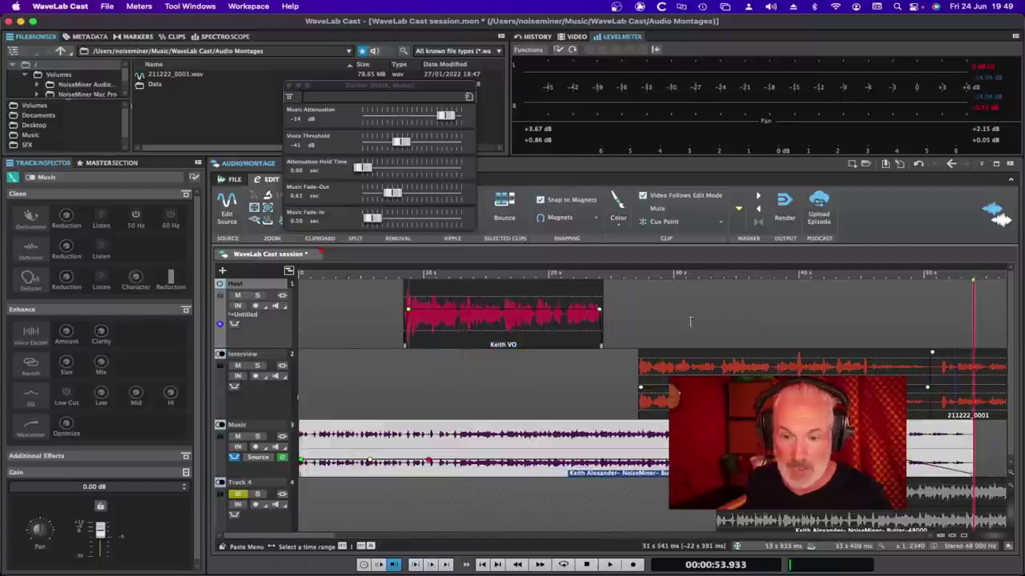
click(699, 365)
drag(698, 366, 807, 366)
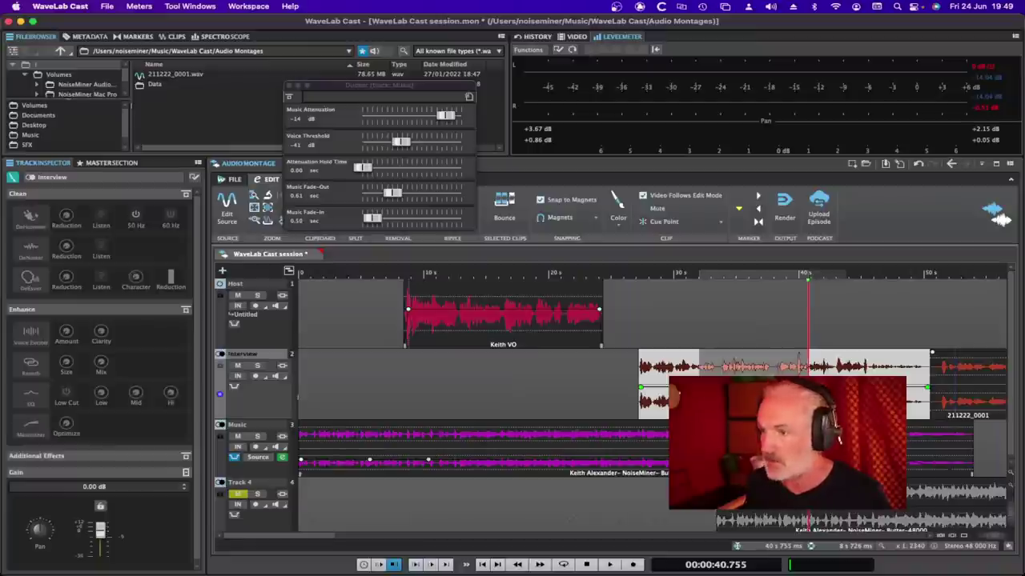
click(640, 7)
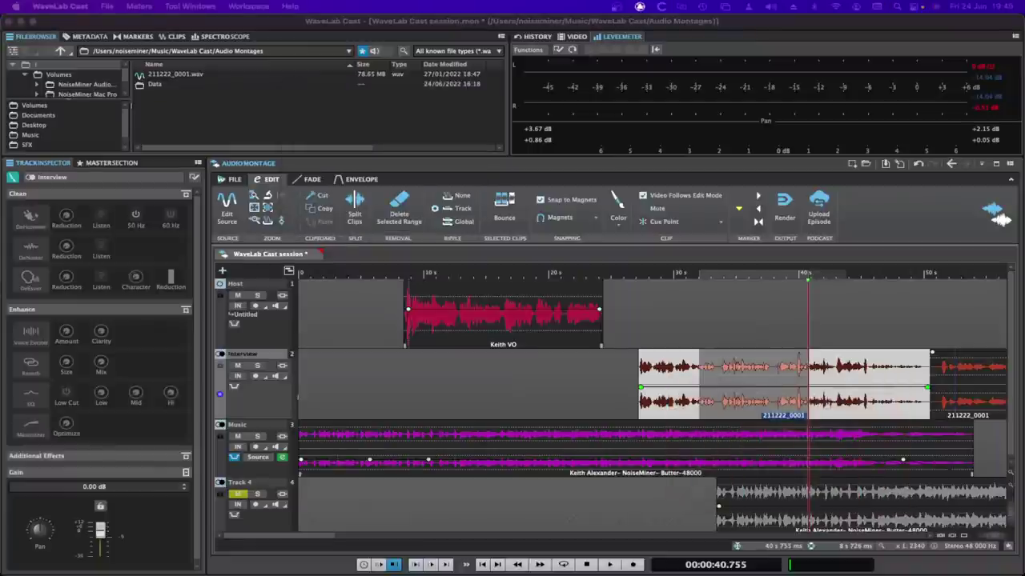
Step: Split the interview clip, moving the left piece to 25.8 s and the right to 33.409 s
click(718, 362)
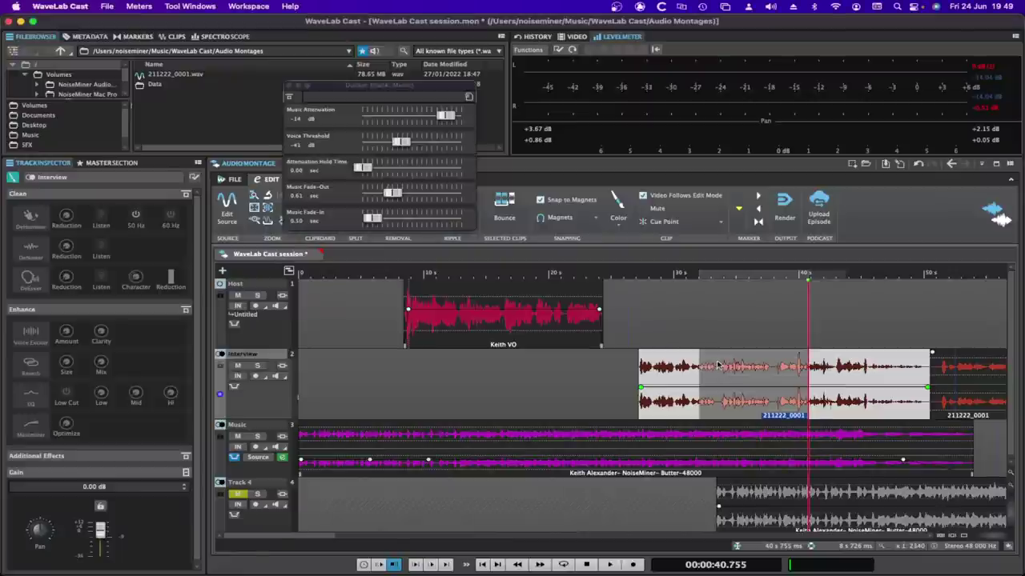
key(s)
drag(692, 412, 675, 412)
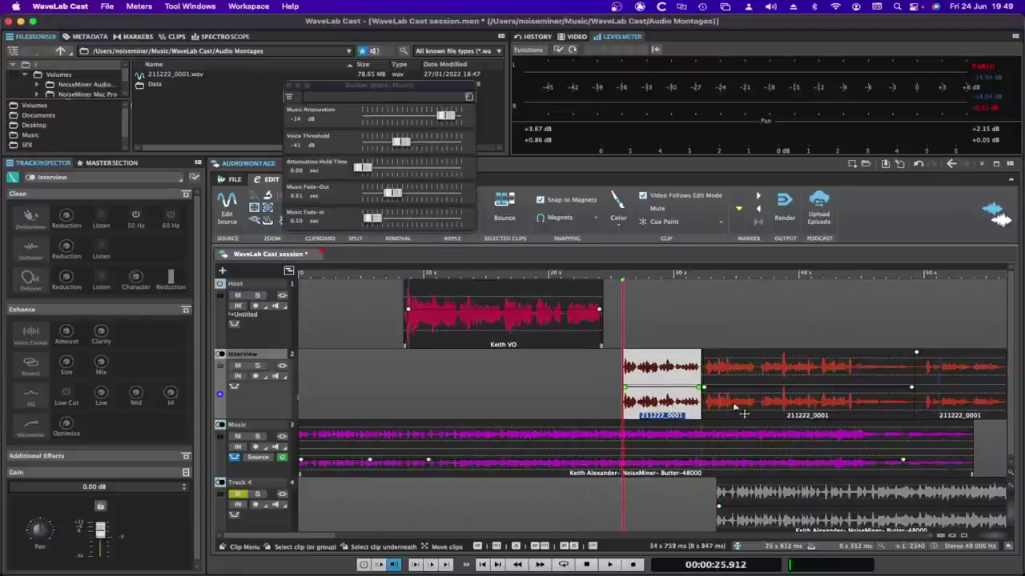
mouse_move(741, 412)
mouse_down()
mouse_move(767, 412)
mouse_move(757, 412)
mouse_up()
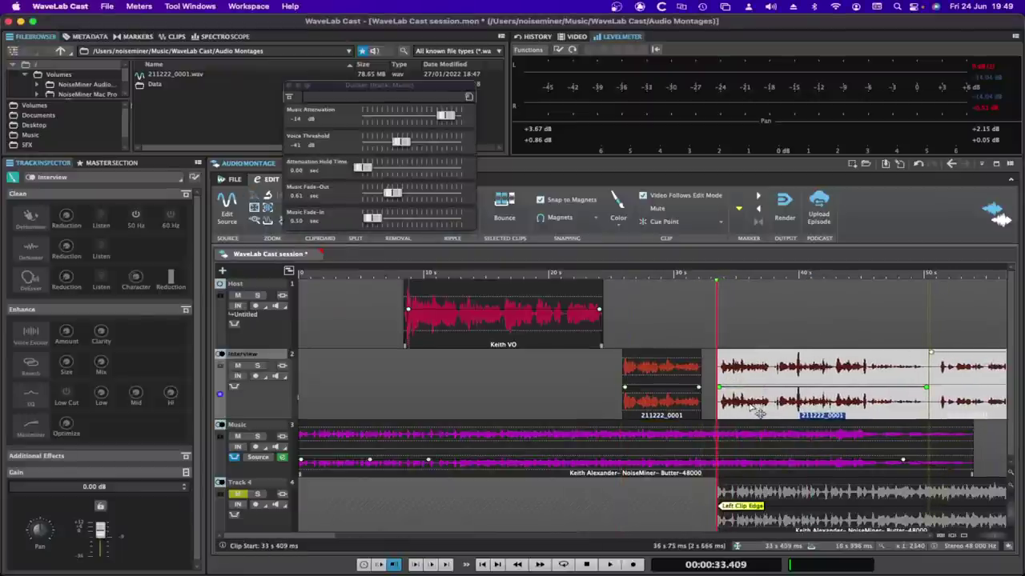
drag(703, 310, 717, 310)
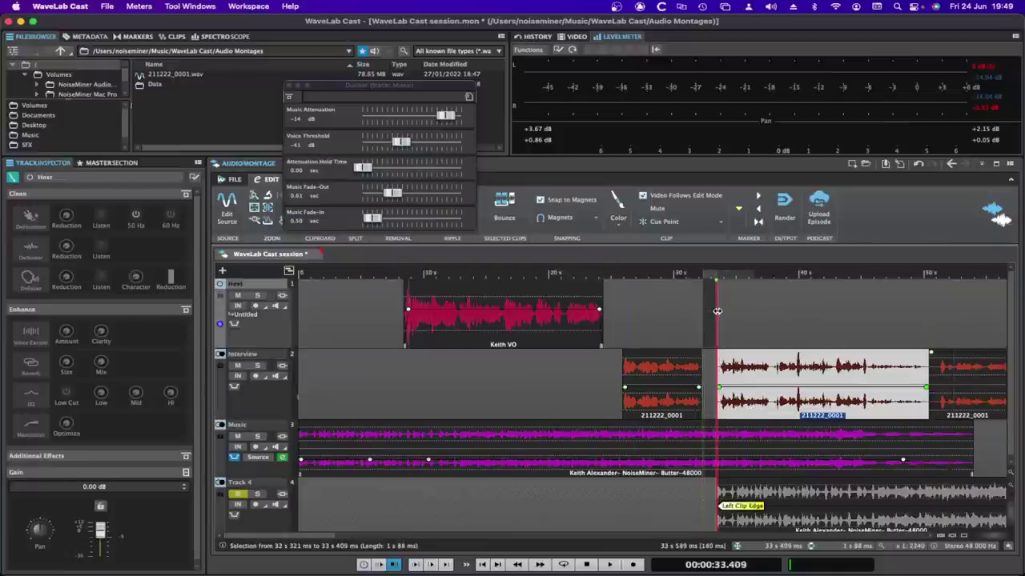
click(660, 302)
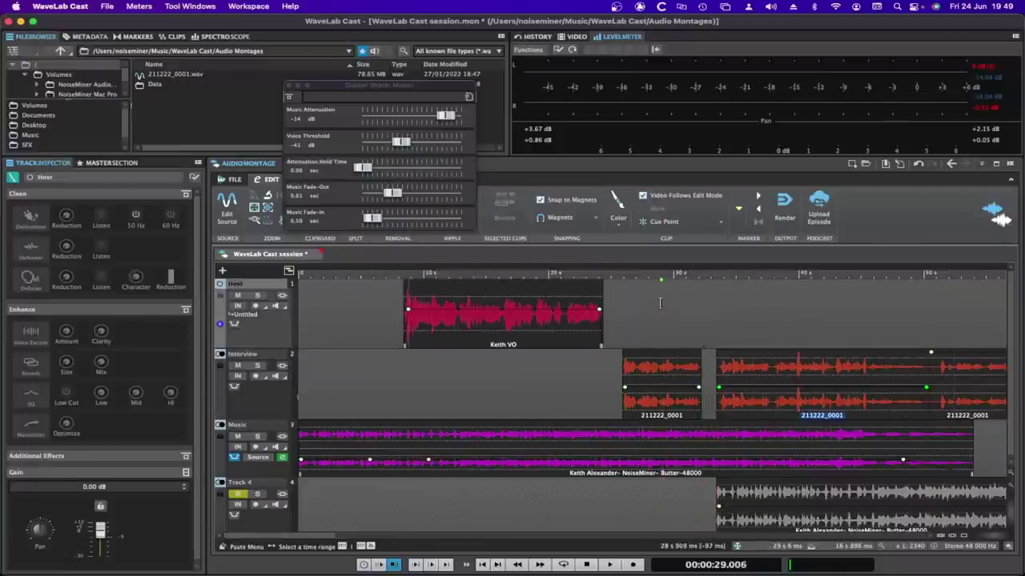
Step: Audition the rearranged interviews, then lengthen the music ducker's attenuation hold time to 1.40 sec
key(space)
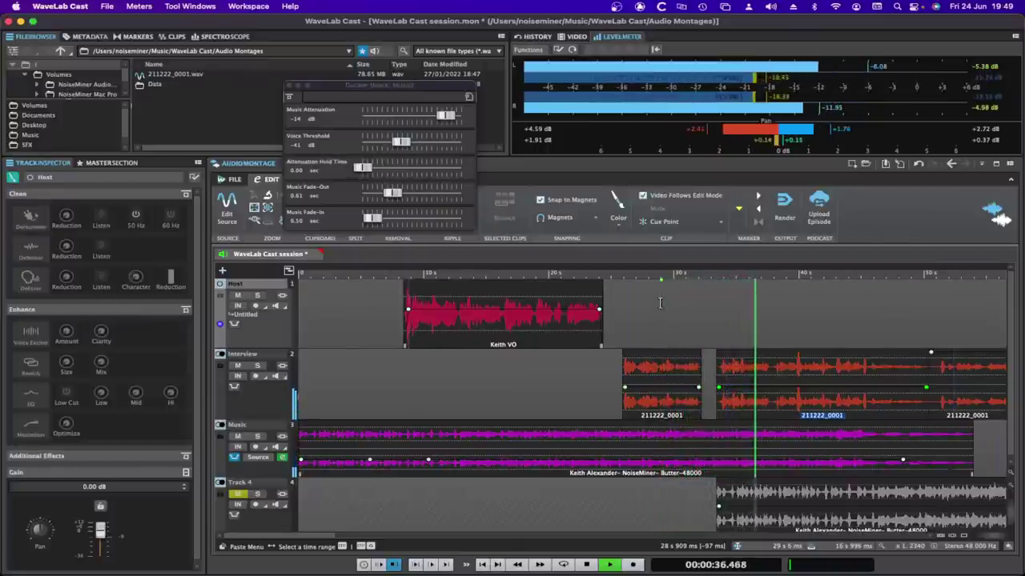
key(space)
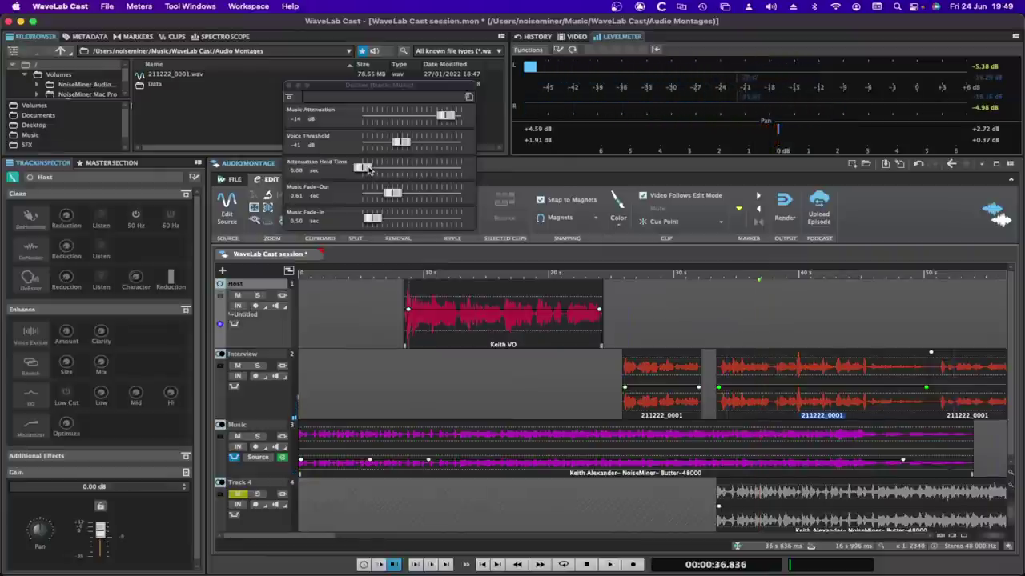
click(369, 169)
drag(368, 170, 398, 172)
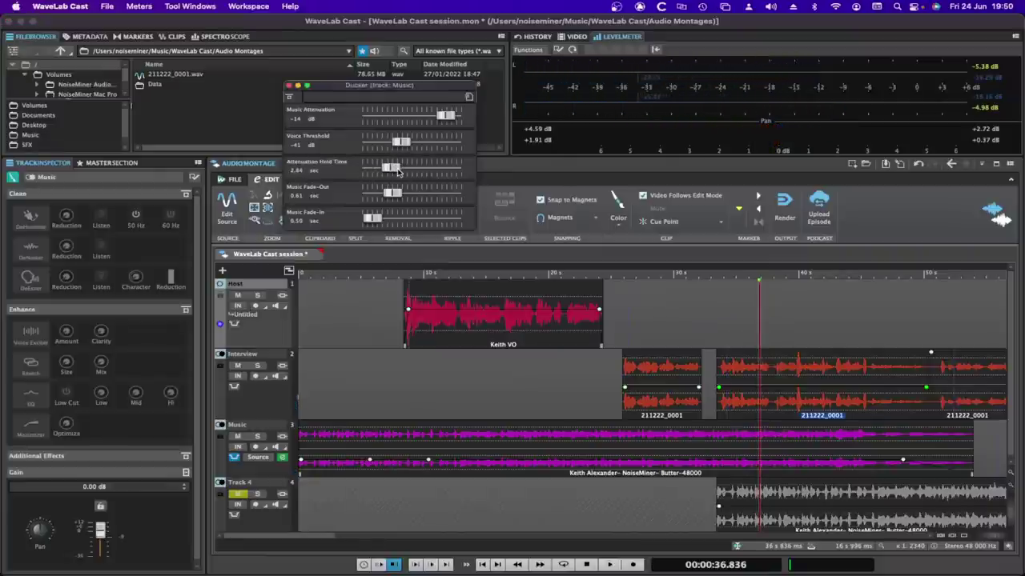
Step: Nudge interview clip 211222_0001 slightly later and play the montage from about 28.6 s
click(754, 401)
drag(754, 400, 780, 400)
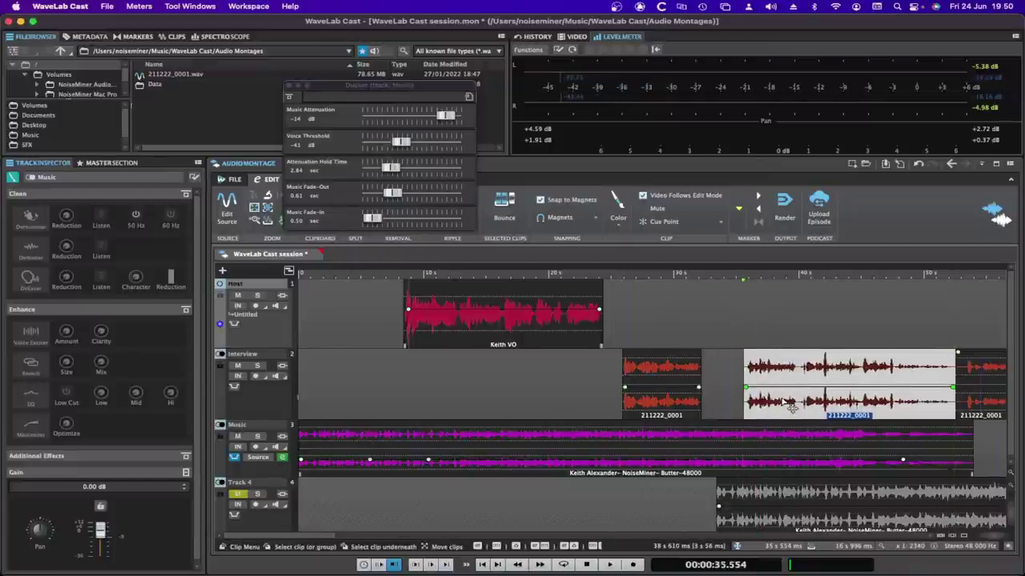
click(656, 309)
key(space)
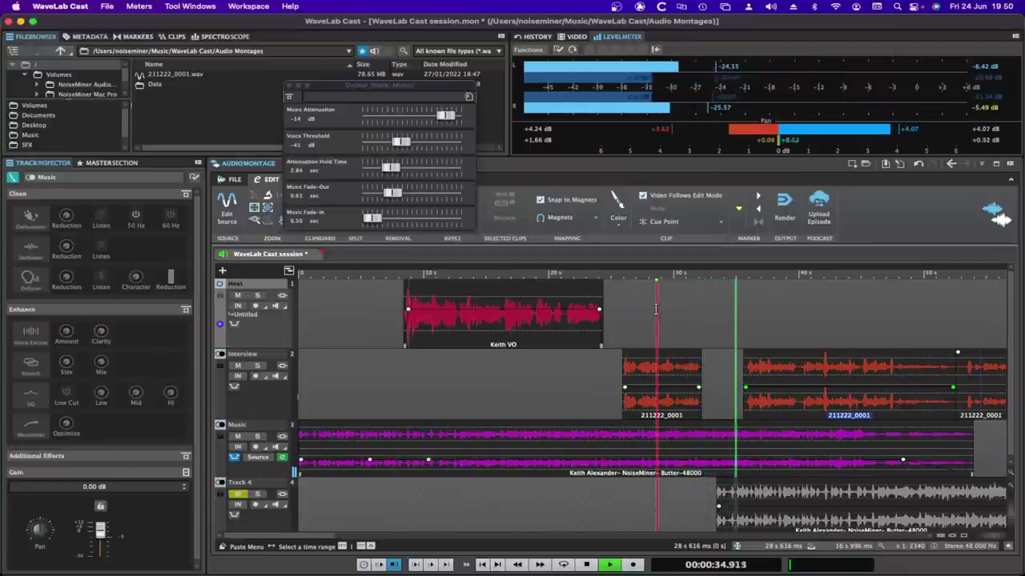
key(space)
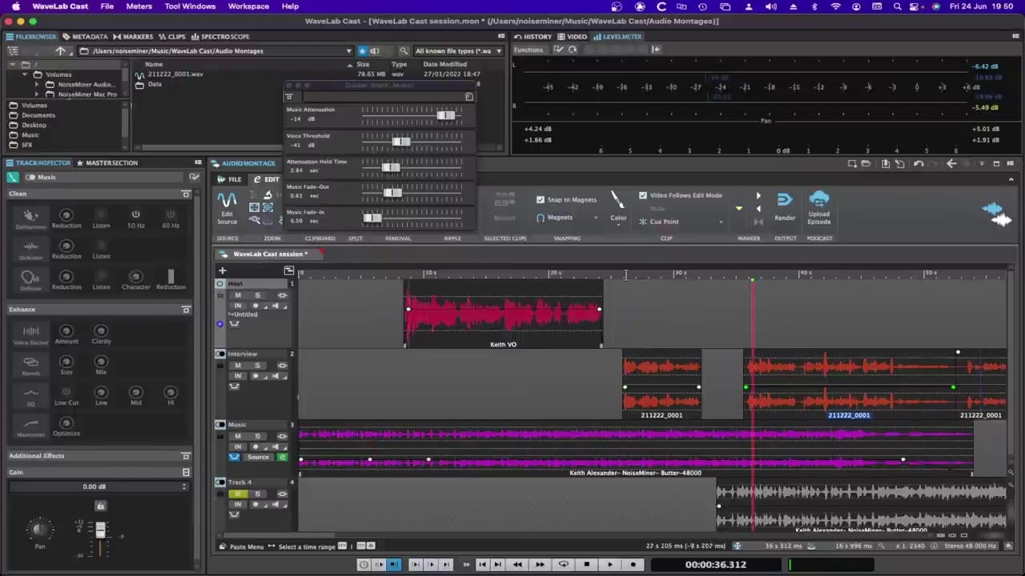
Step: Shorten the attenuation hold time to 0.62 sec and audition it from about 28.7 s
drag(385, 165, 370, 173)
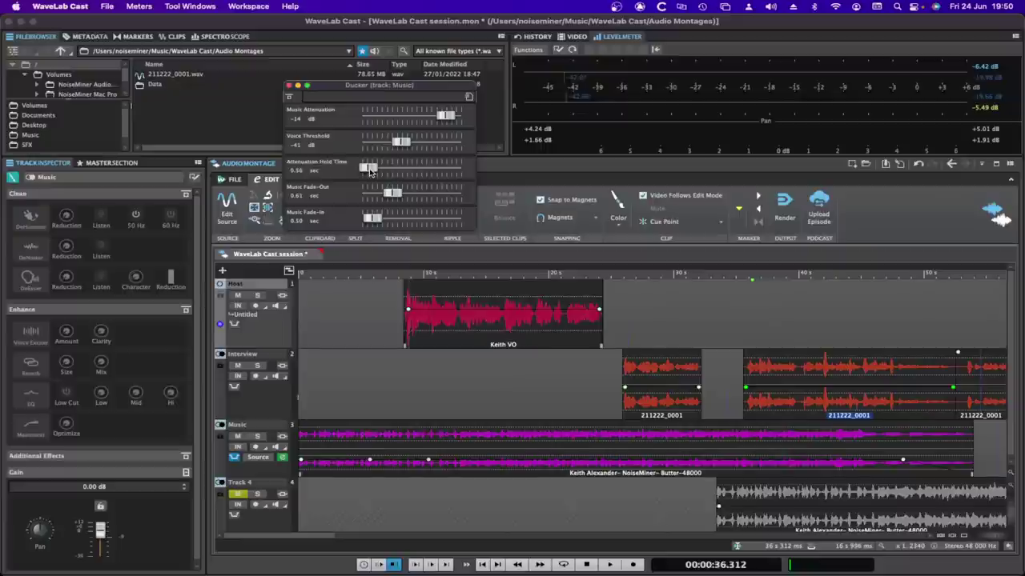
click(658, 313)
key(space)
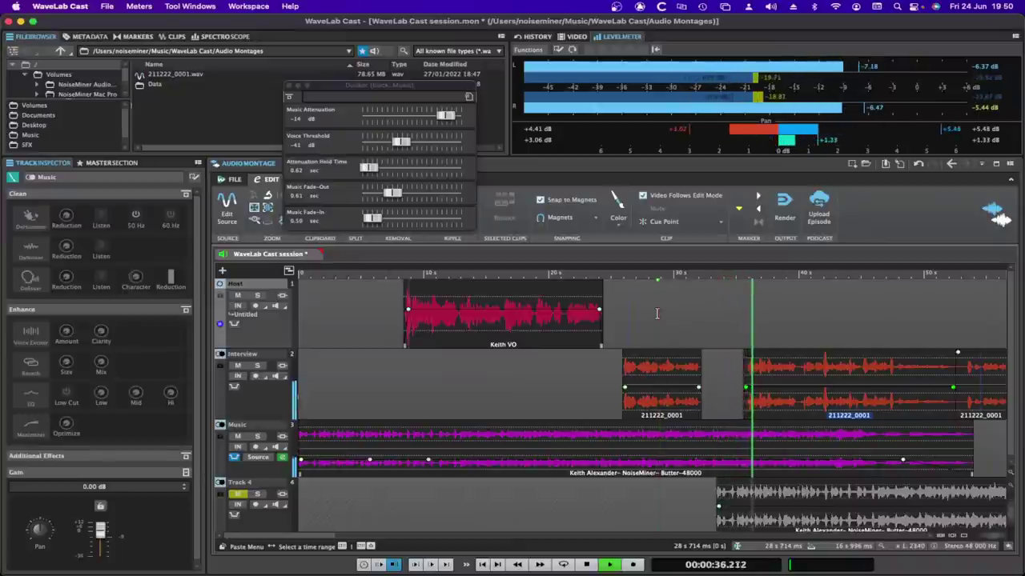
key(space)
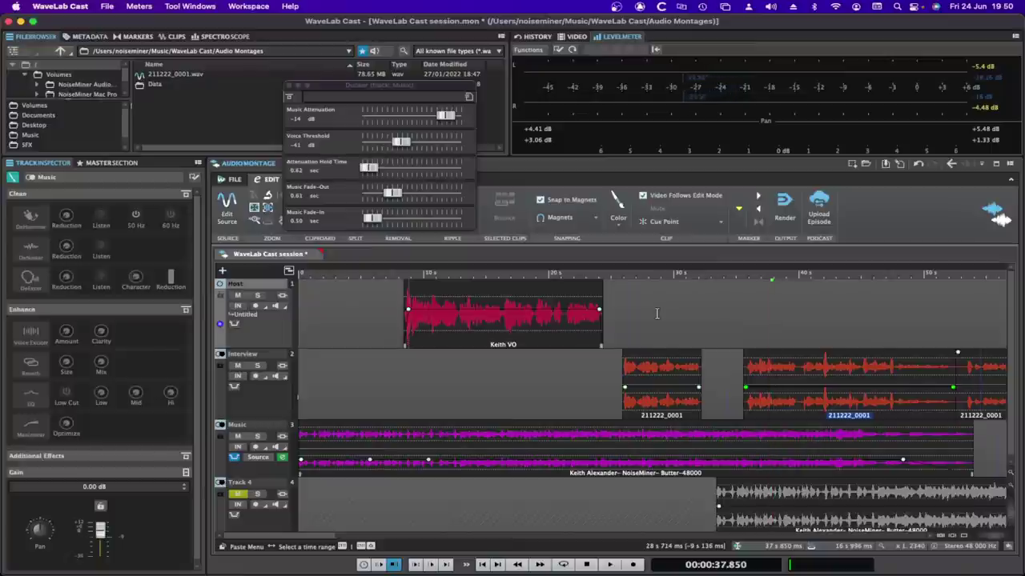
Step: Drop the attenuation hold time to 0.00 sec and audition the ducking at the first 211222_0001 clip
drag(369, 167, 323, 171)
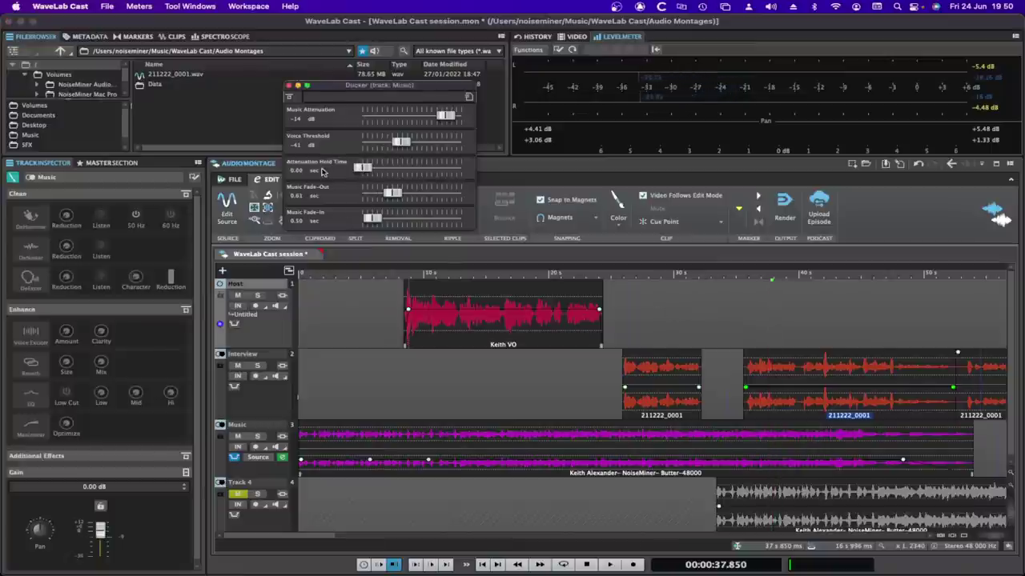
click(686, 357)
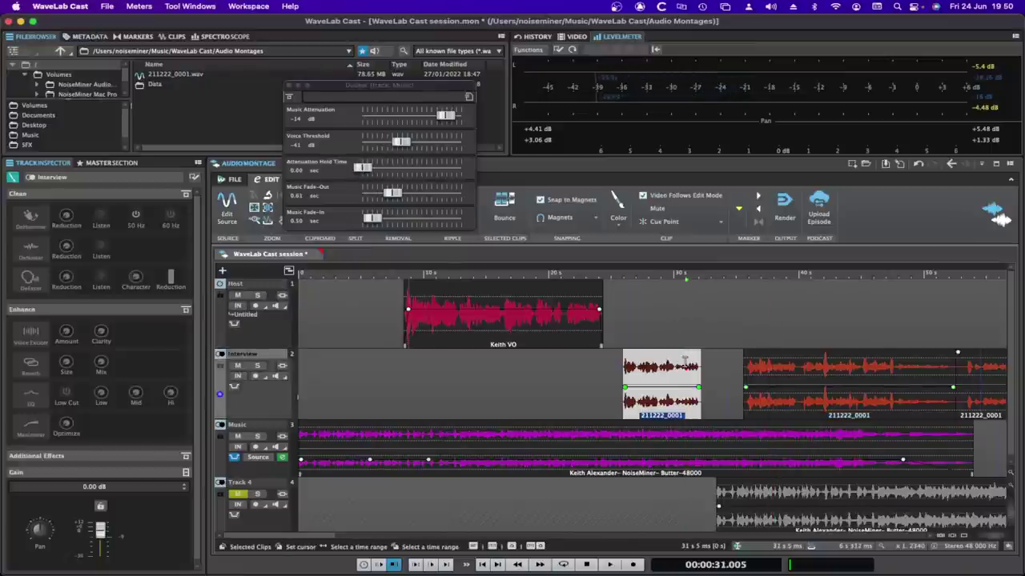
key(space)
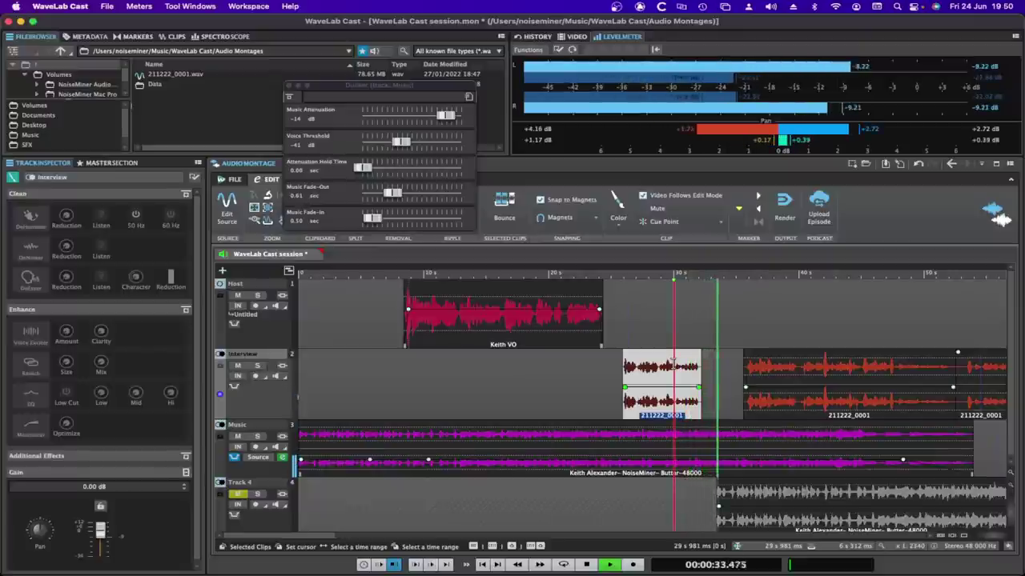
key(space)
Step: Set the ducker's Music Fade-Out to 0.01 sec and audition again from about 30 s
click(318, 194)
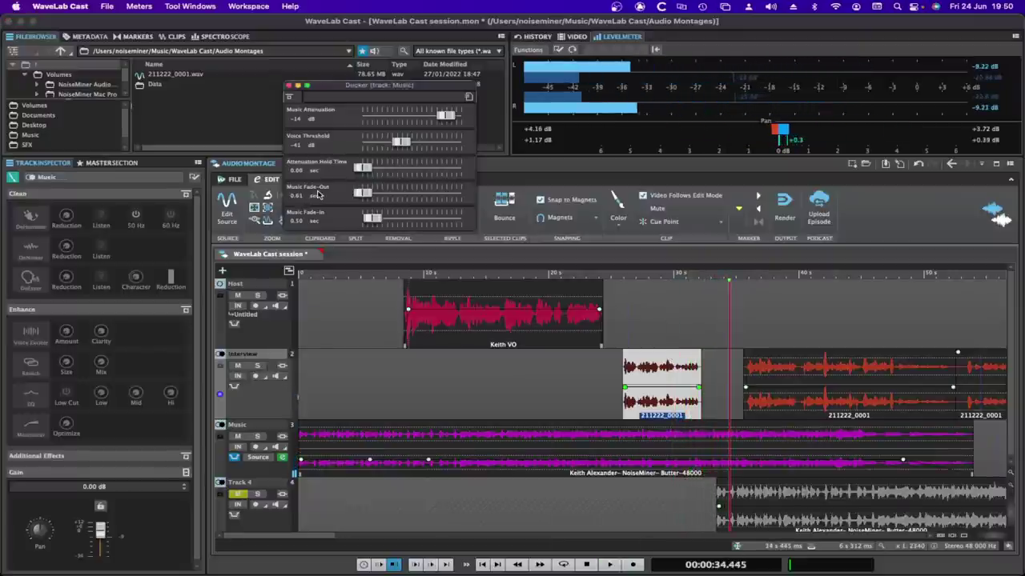
scroll(322, 224, down, 2)
key(space)
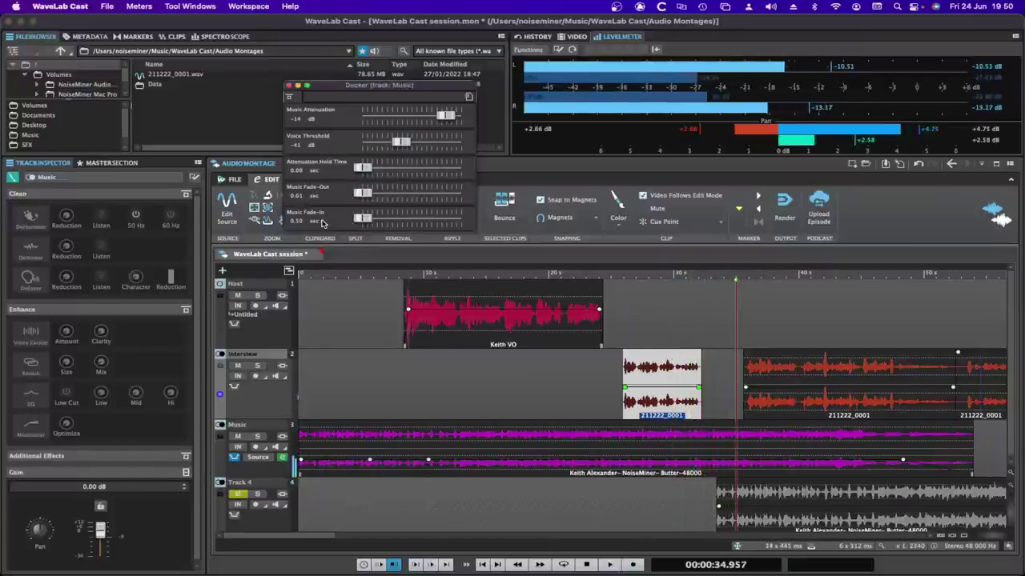
click(672, 364)
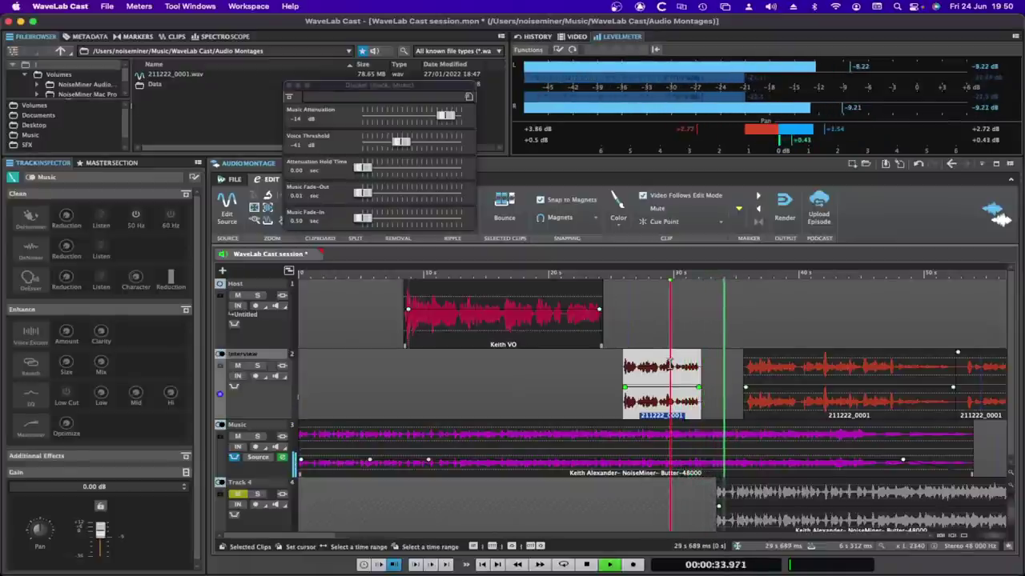
key(space)
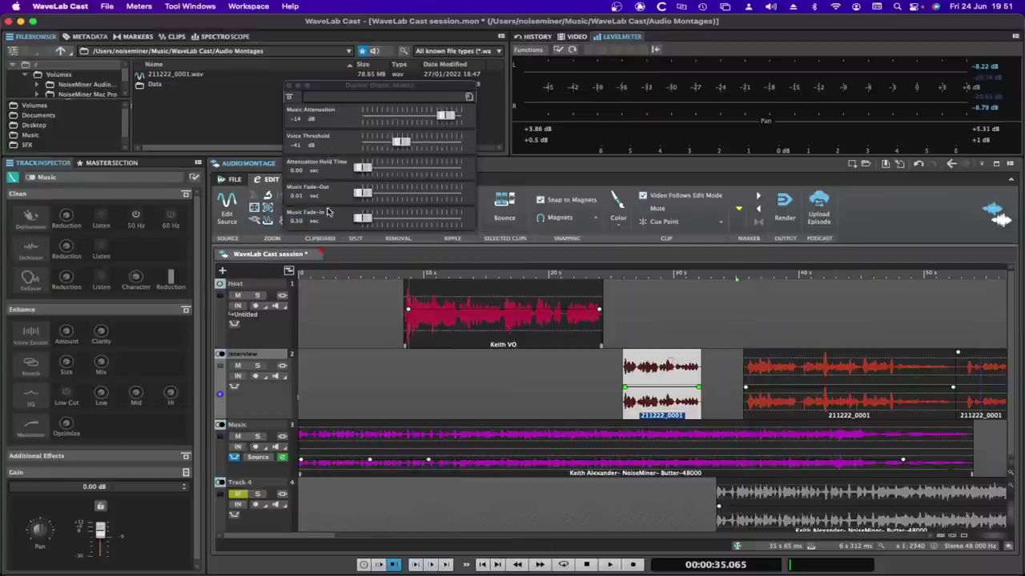
click(307, 190)
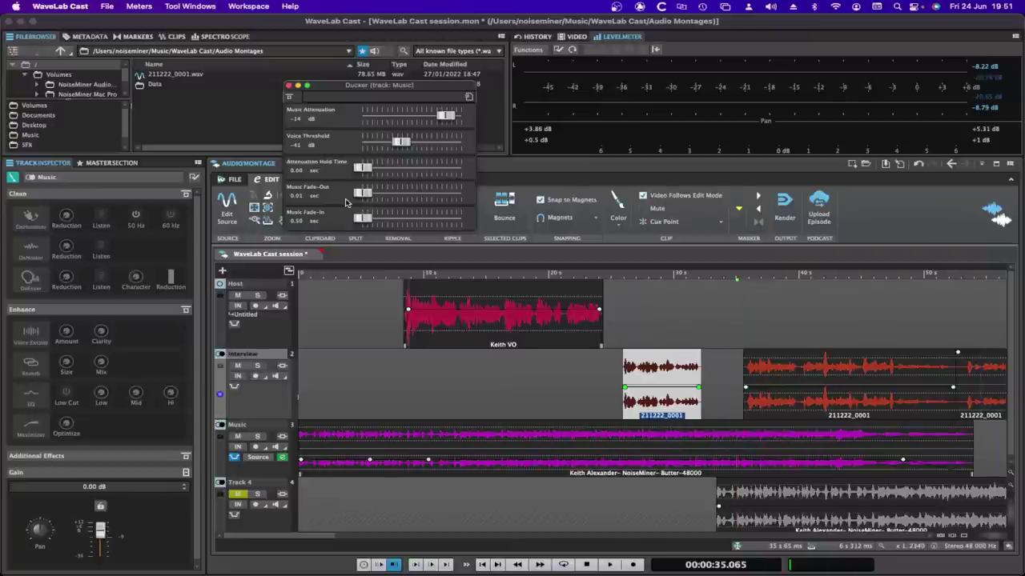
Step: Audition the host's entrance from 6.6 s, then lengthen the music fade-out to about 0.42 sec
click(380, 297)
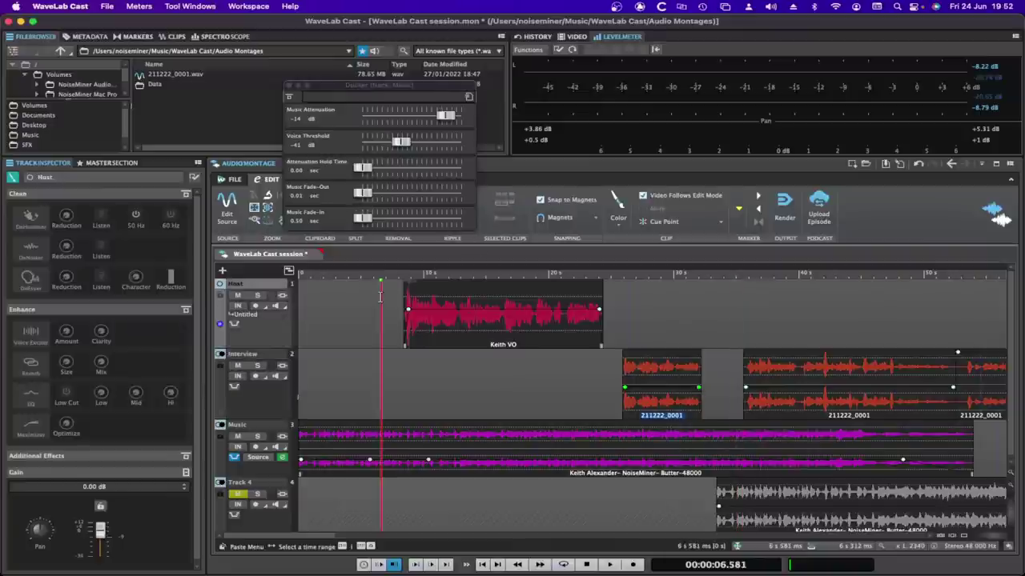
key(space)
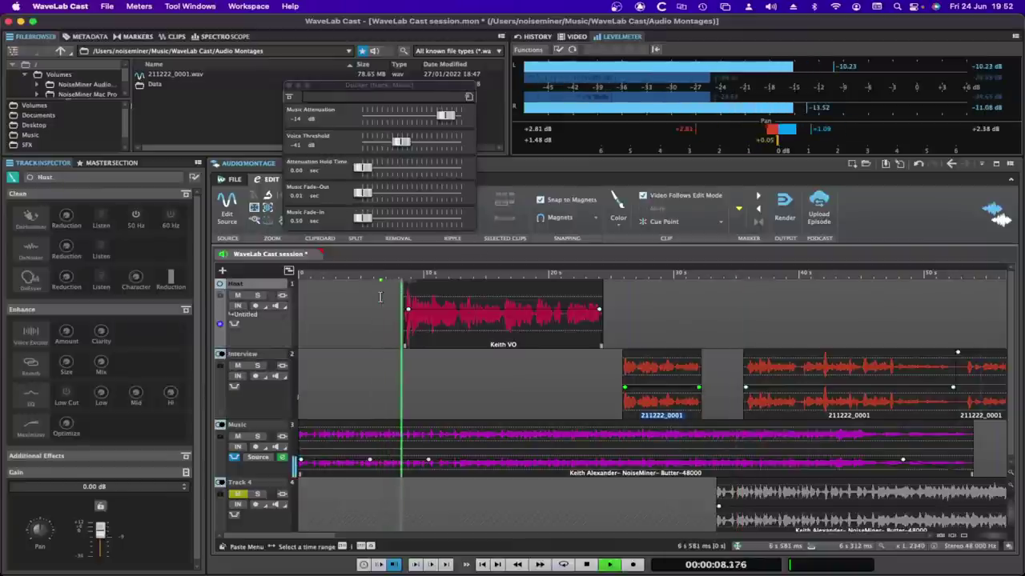
key(space)
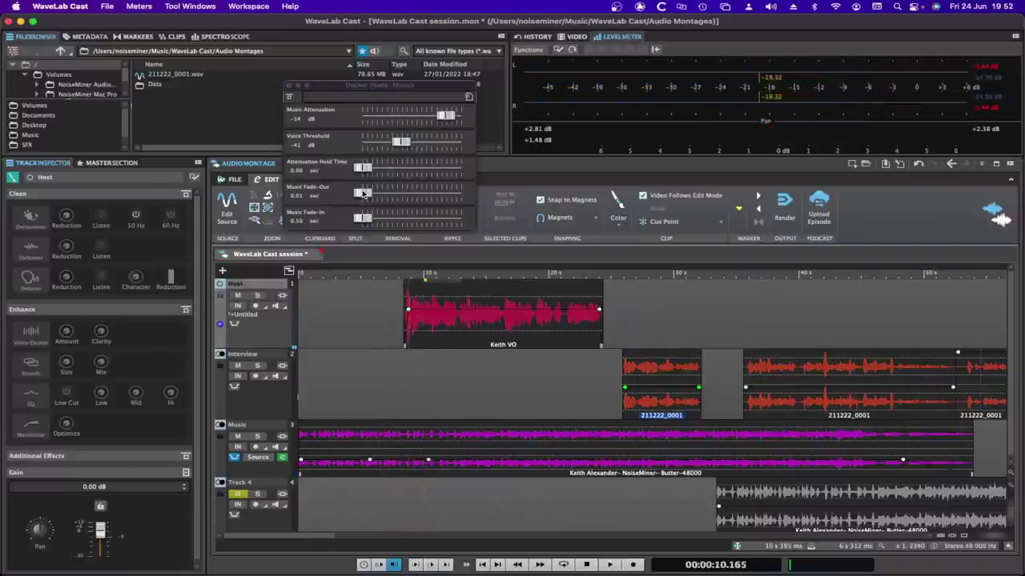
drag(363, 194, 385, 194)
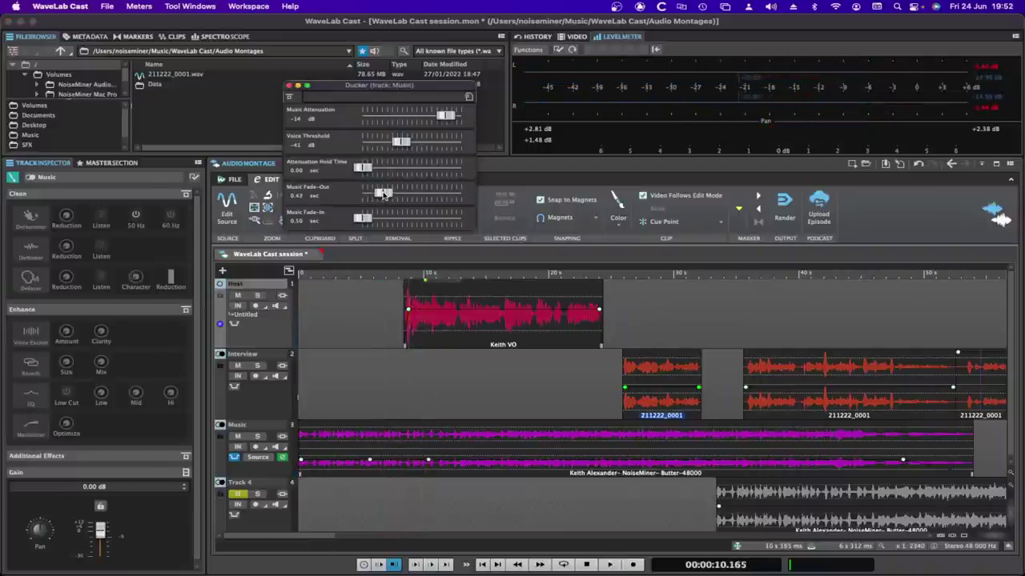
Step: Replay the host's entrance from about 7.7 s and 6.2 s to judge the 0.42 sec fade
click(394, 302)
key(space)
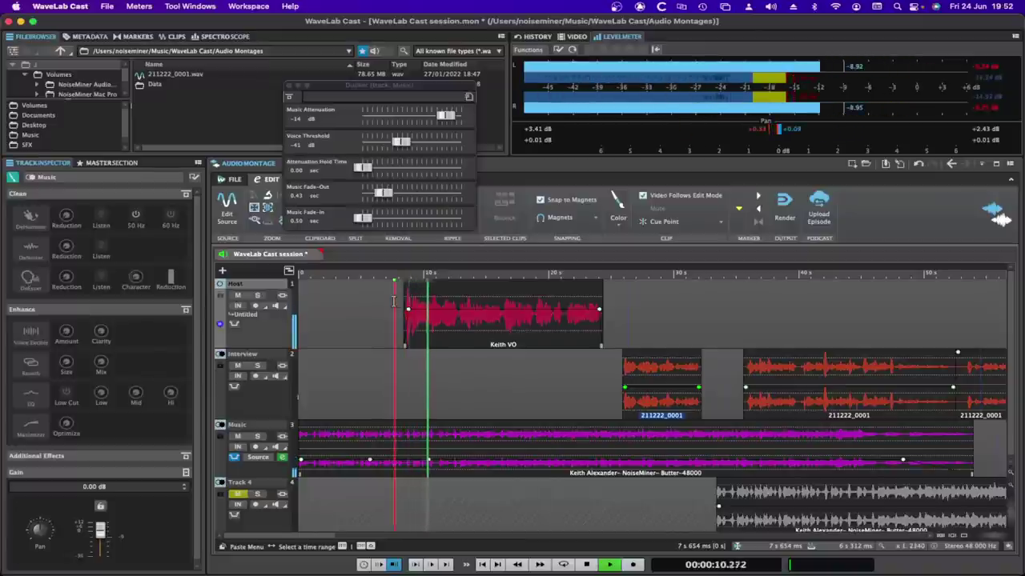
key(space)
click(374, 300)
key(space)
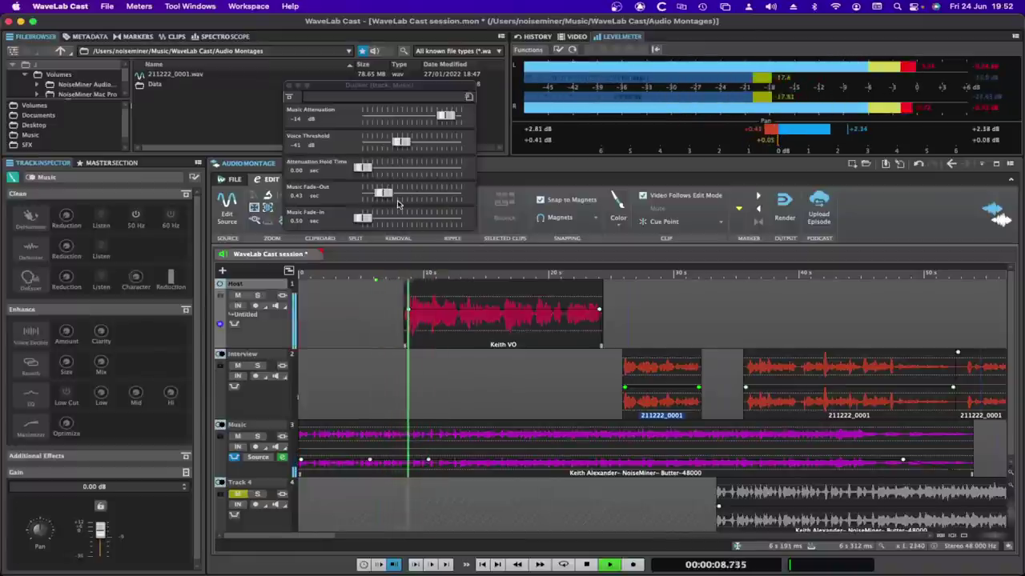
key(space)
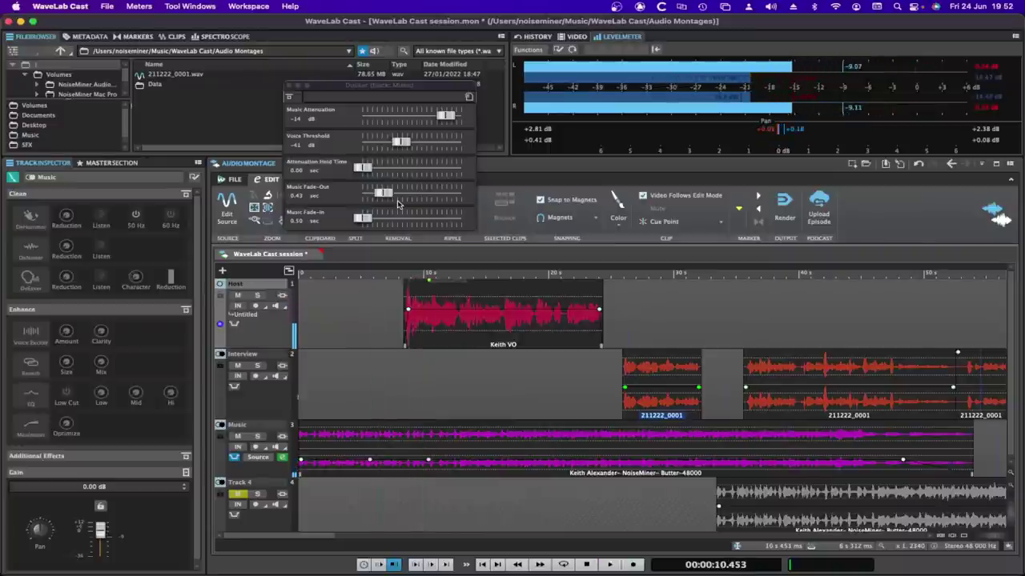
Step: Try a 1.48 sec music fade-out from about 6.8 s, then settle on 0.44 sec
drag(384, 193, 435, 193)
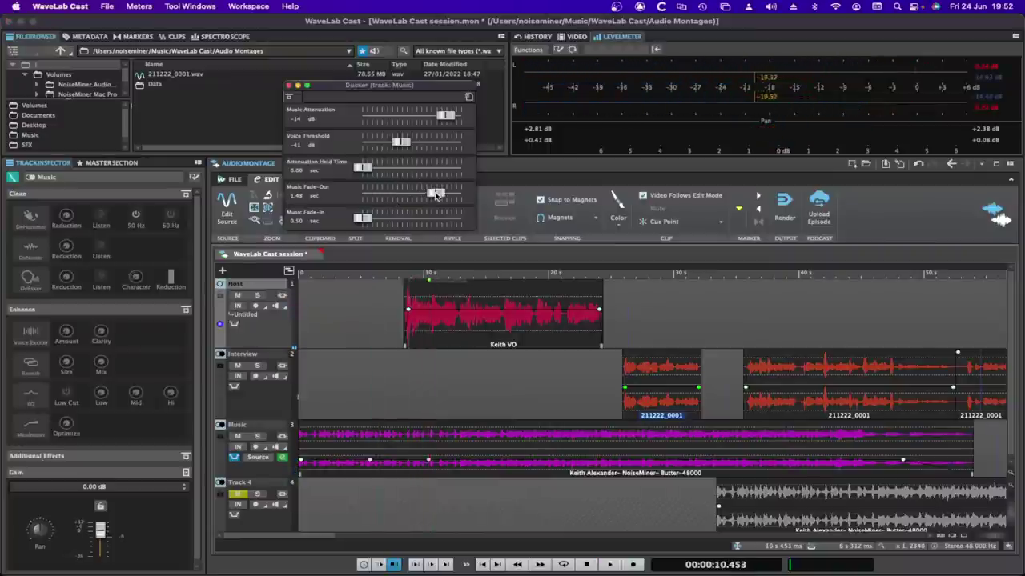
click(382, 295)
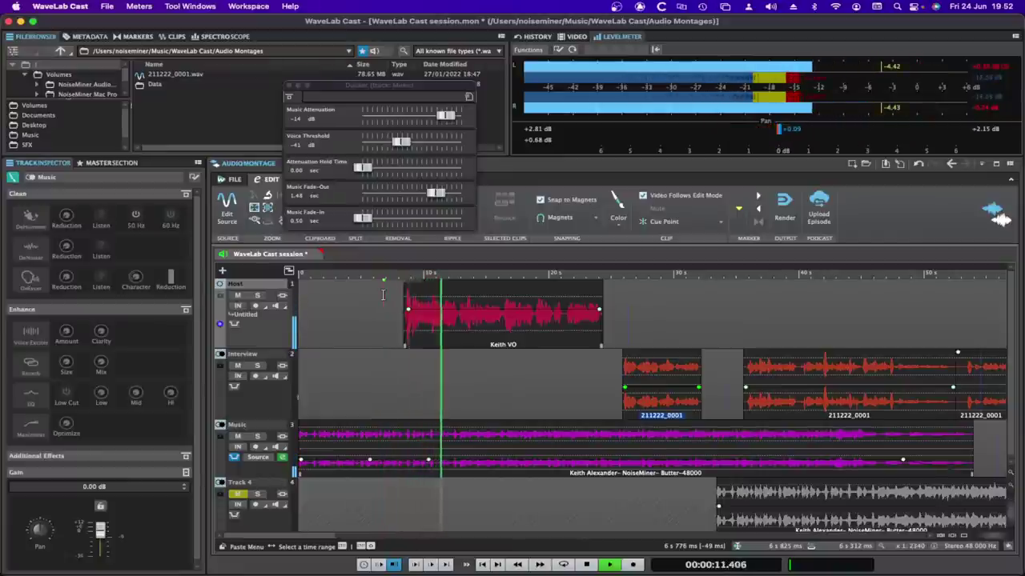
key(space)
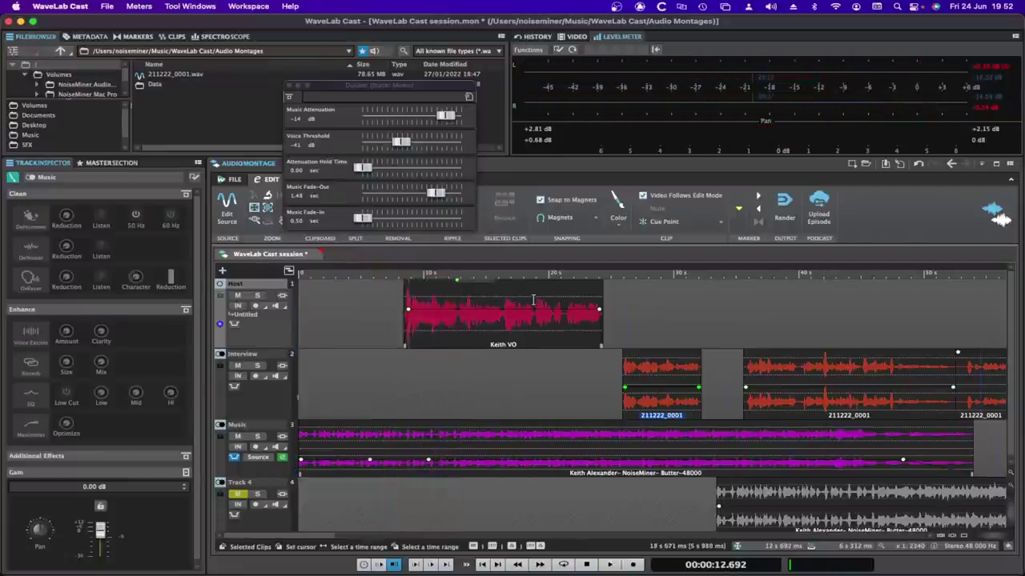
click(437, 193)
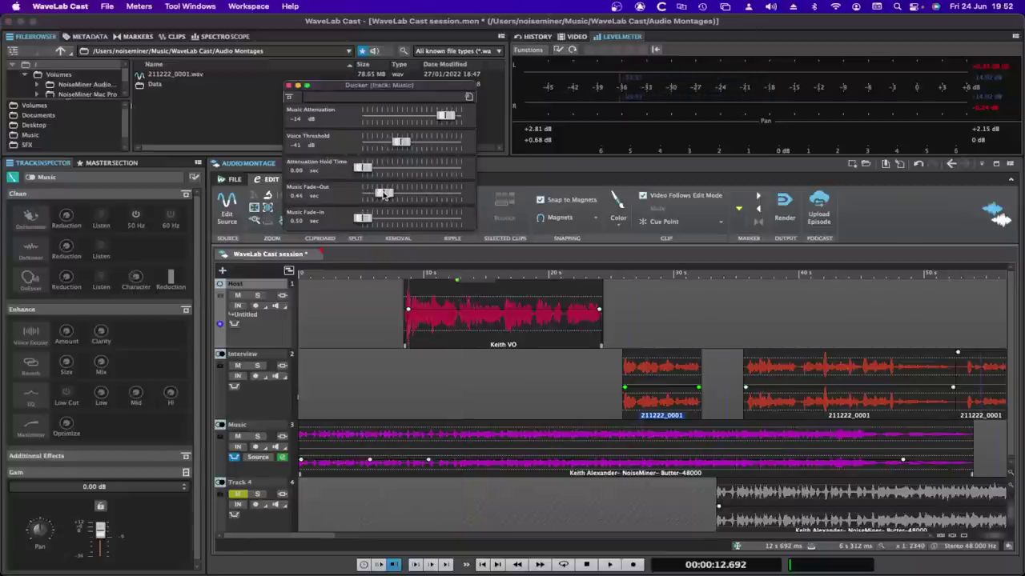
key(space)
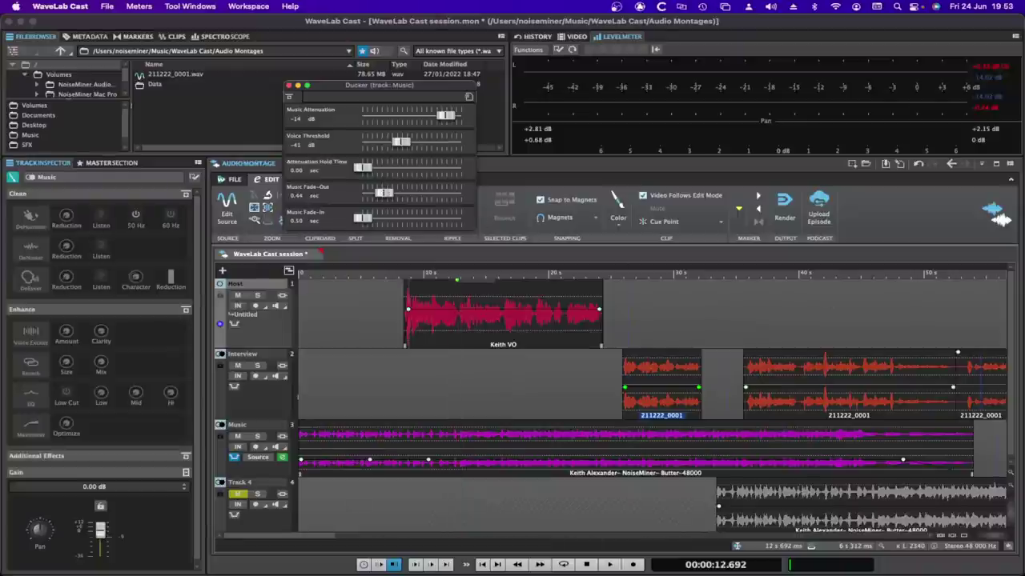
Step: Mark 33.9–52.6 s on the music clip and a range inside the Keith VO clip
click(722, 439)
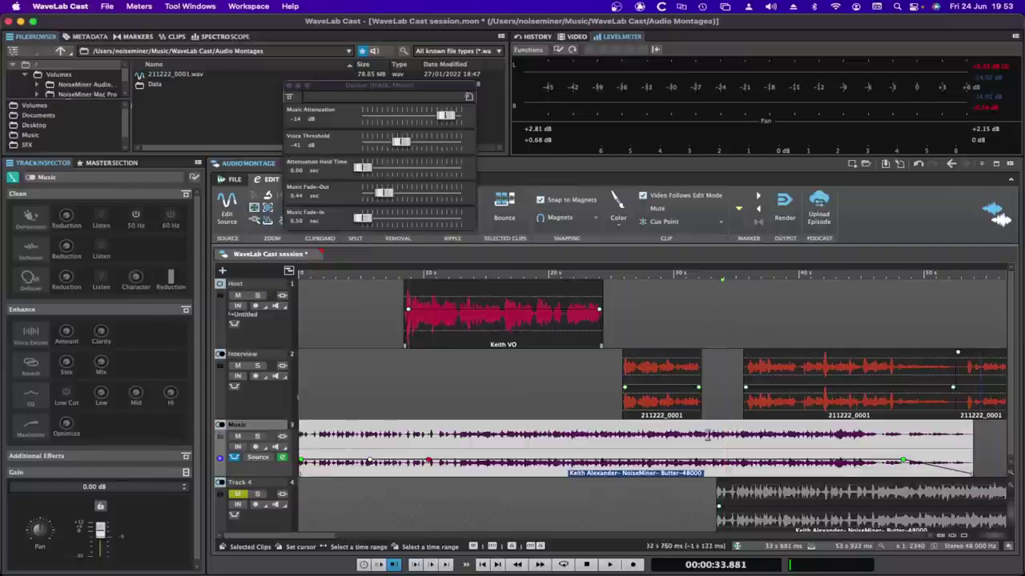
drag(708, 434, 957, 436)
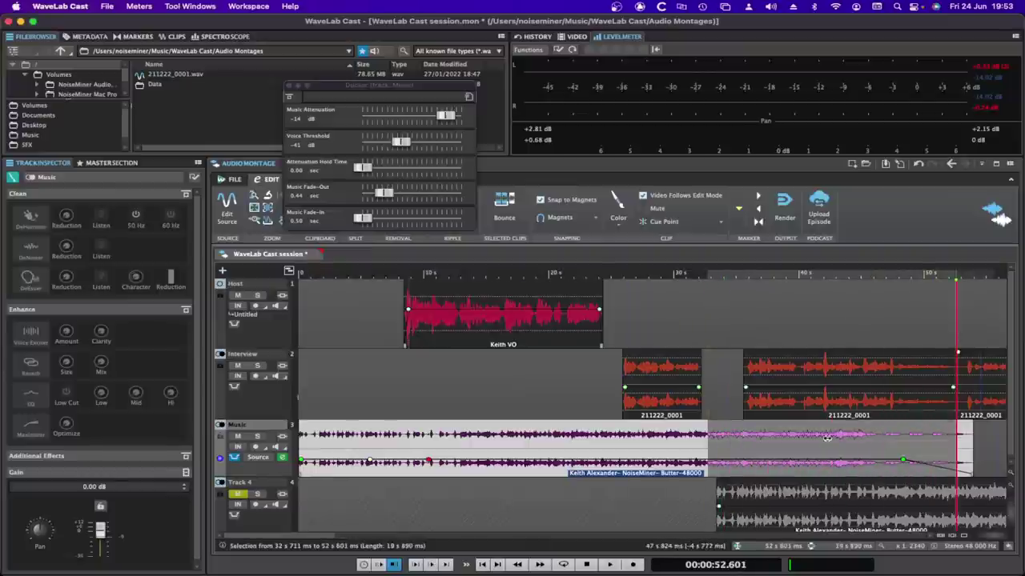
click(236, 520)
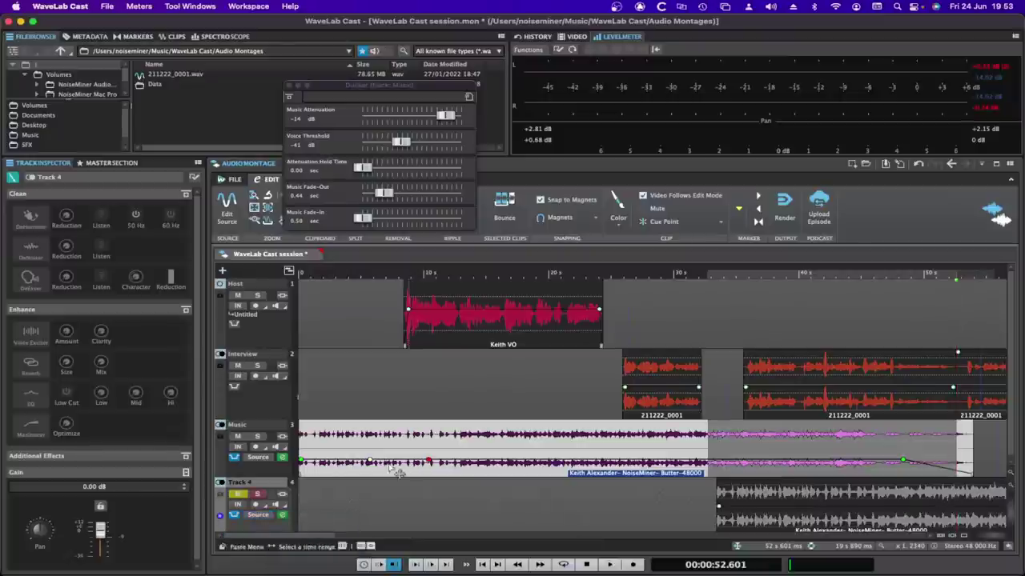
click(462, 325)
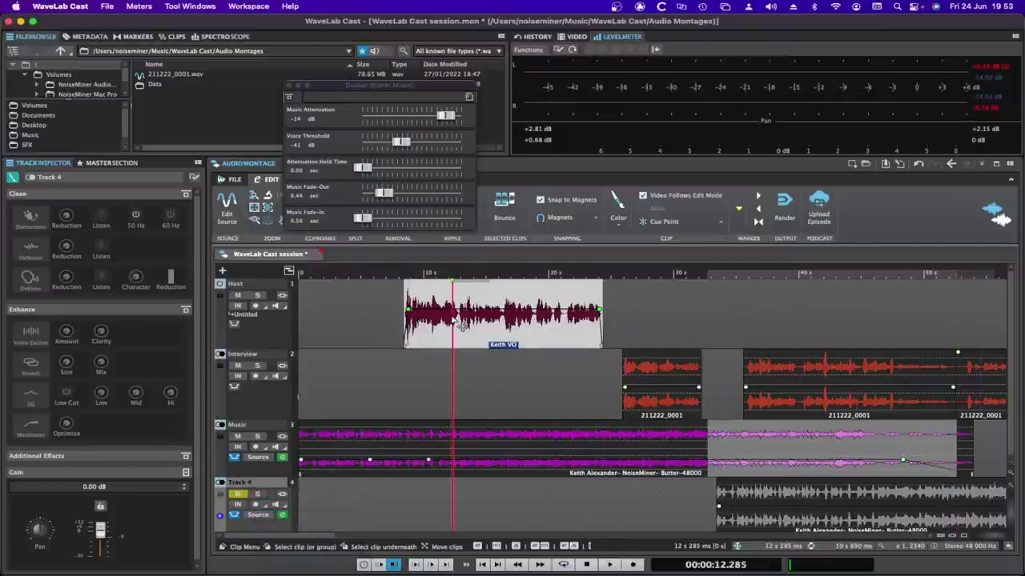
drag(456, 324, 719, 329)
Step: Unmute Track 4, then mark about 34–45 s and 12.4–19.6 s in the Keith VO clip
click(806, 504)
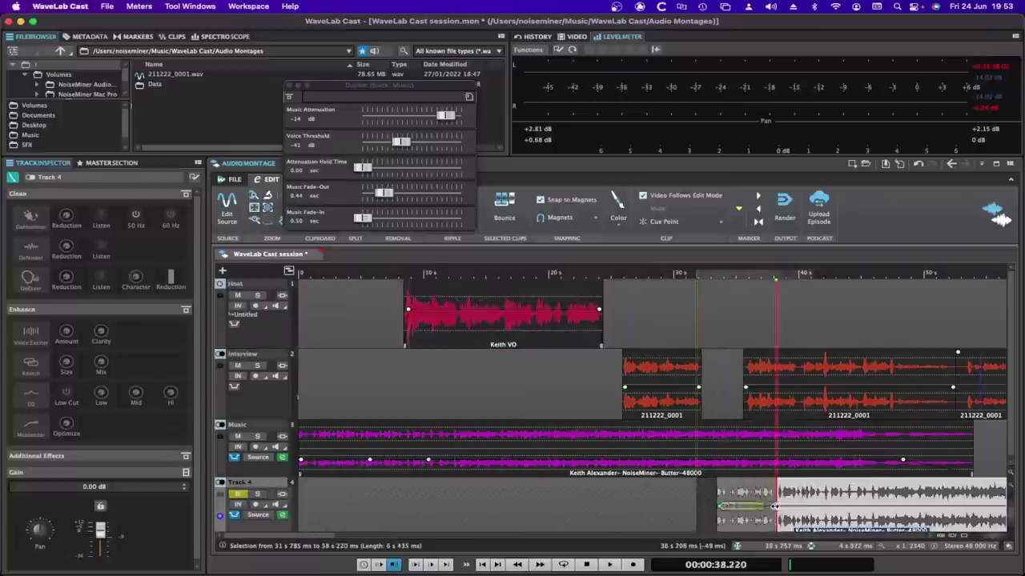
click(237, 495)
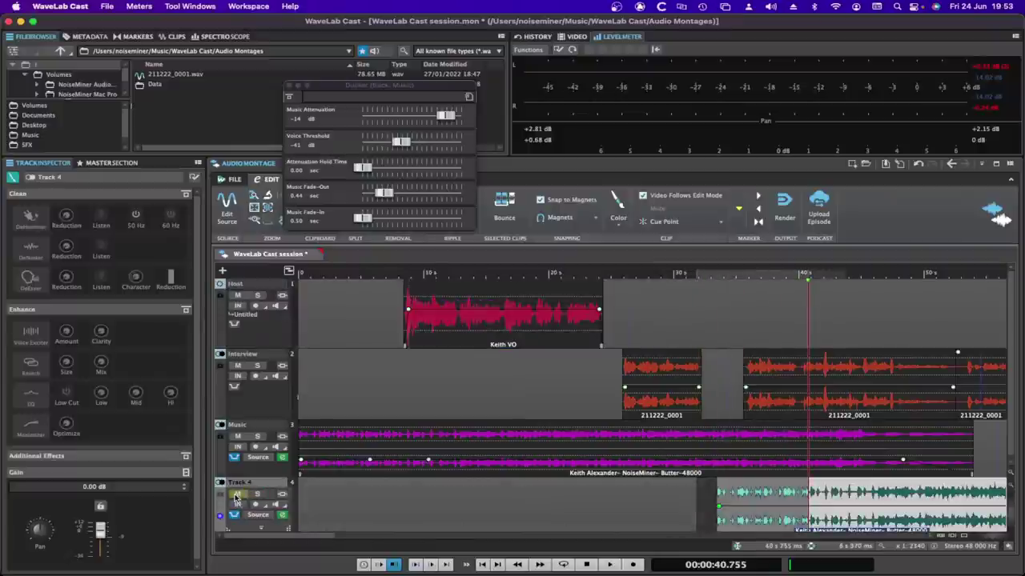
drag(725, 448, 878, 491)
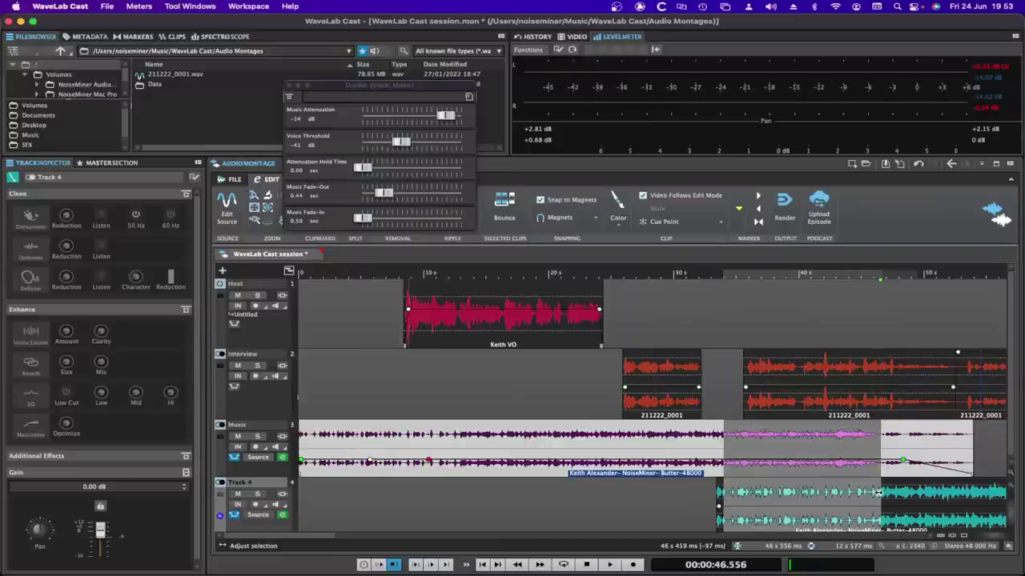
drag(450, 312, 550, 298)
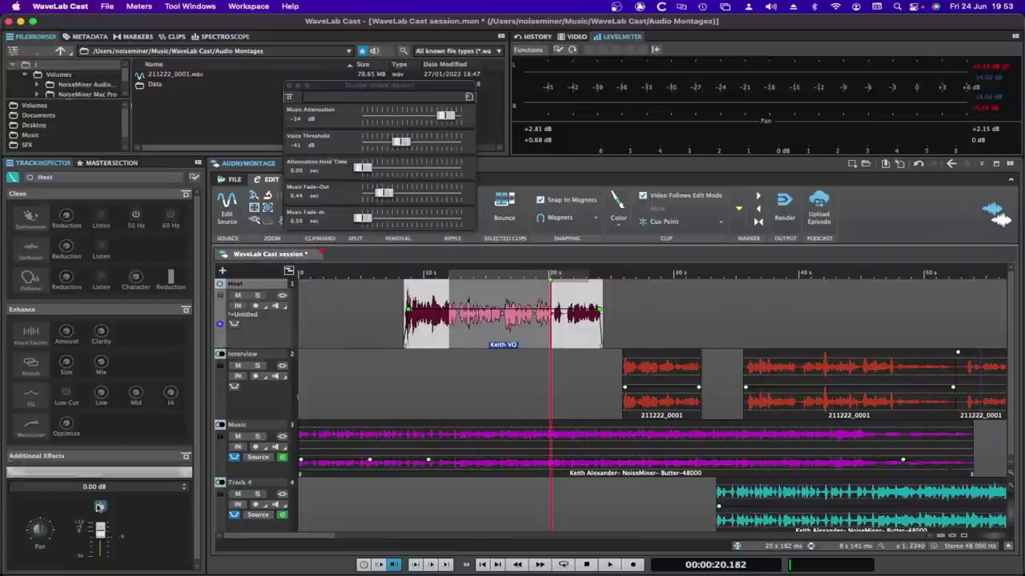
Step: Expand the host track's additional effects, mark 6.3–9.2 s, and show Track 4's ducking triggers
click(55, 459)
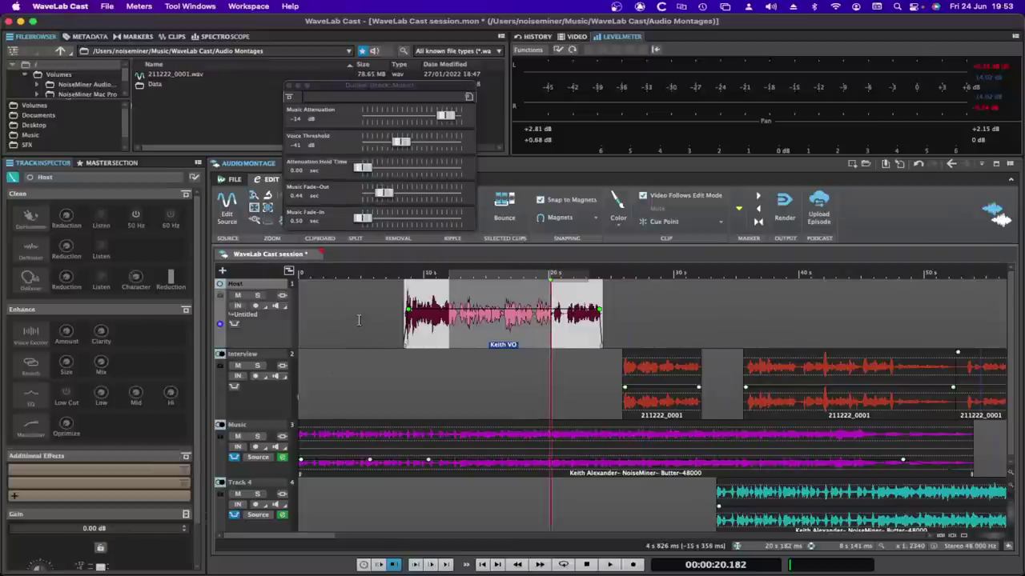
drag(374, 308, 410, 315)
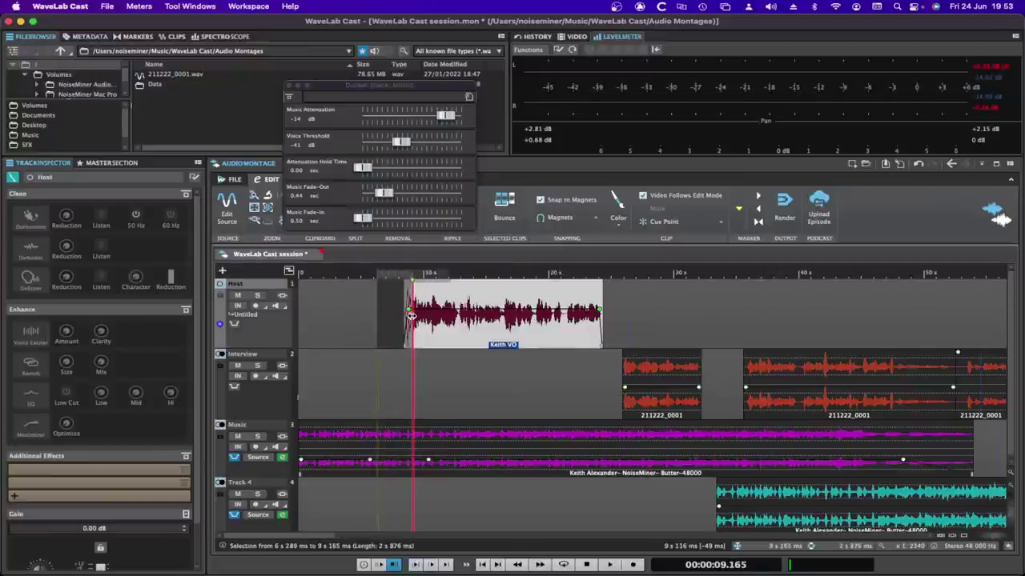
click(256, 515)
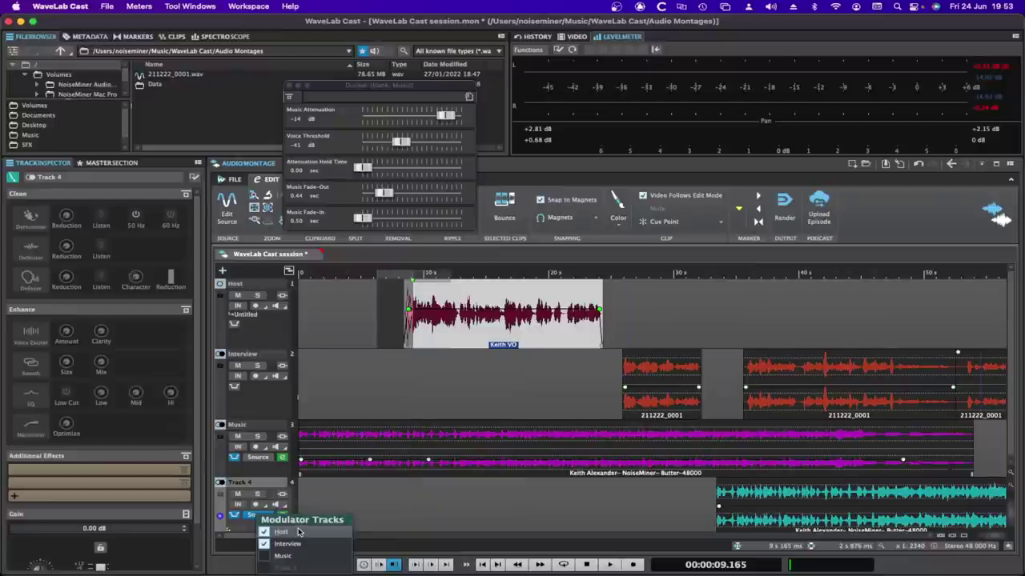
Step: Play the 22.5–25.2 s gap before the first interview clip, then bring the Music ducker forward
click(371, 370)
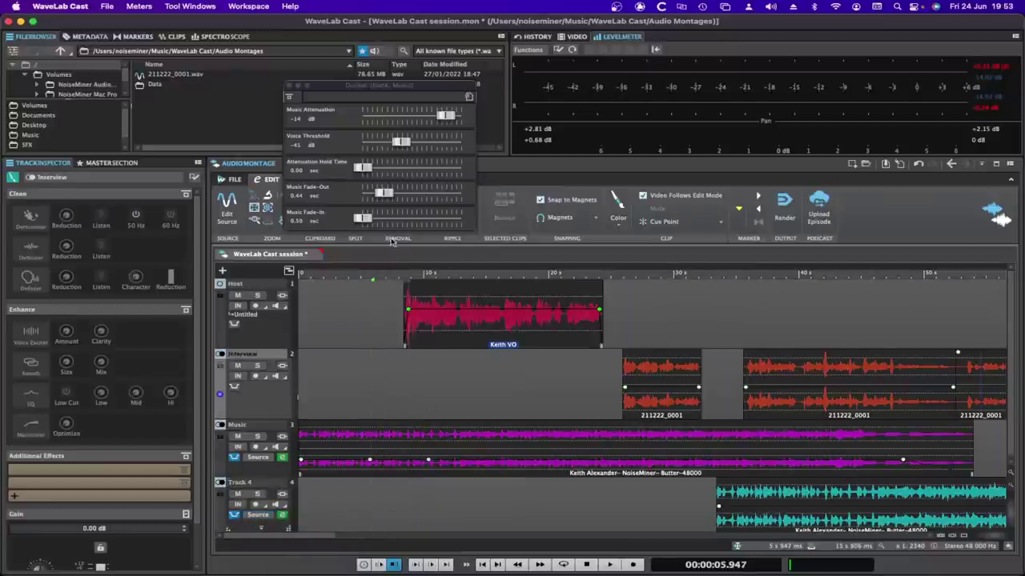
drag(580, 373, 612, 374)
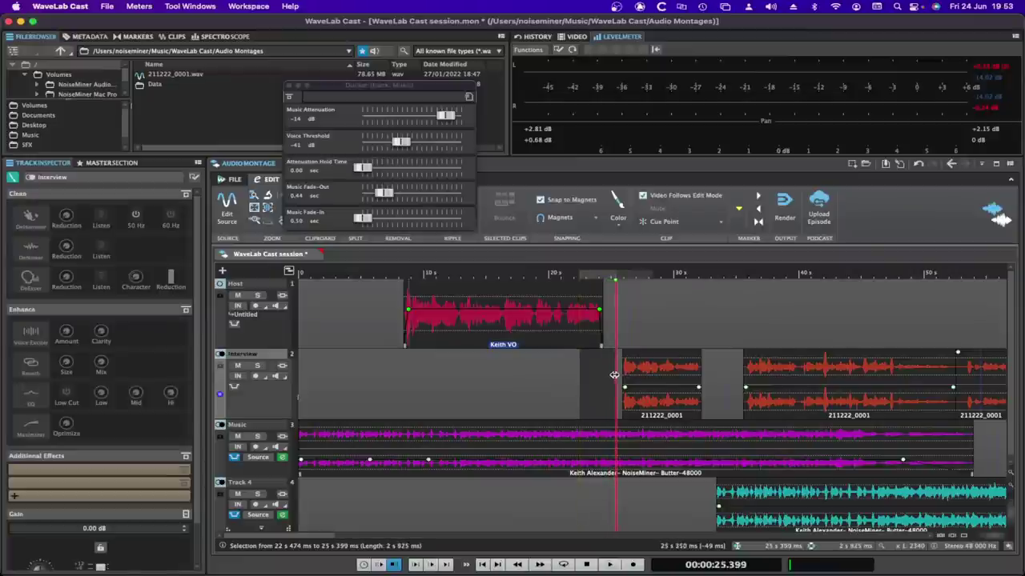
click(580, 370)
key(space)
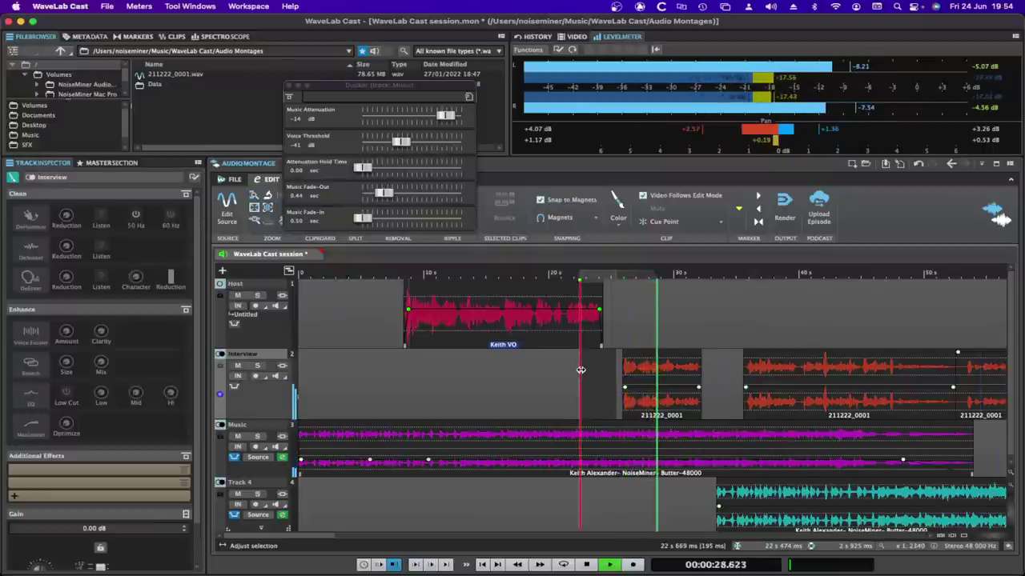
key(space)
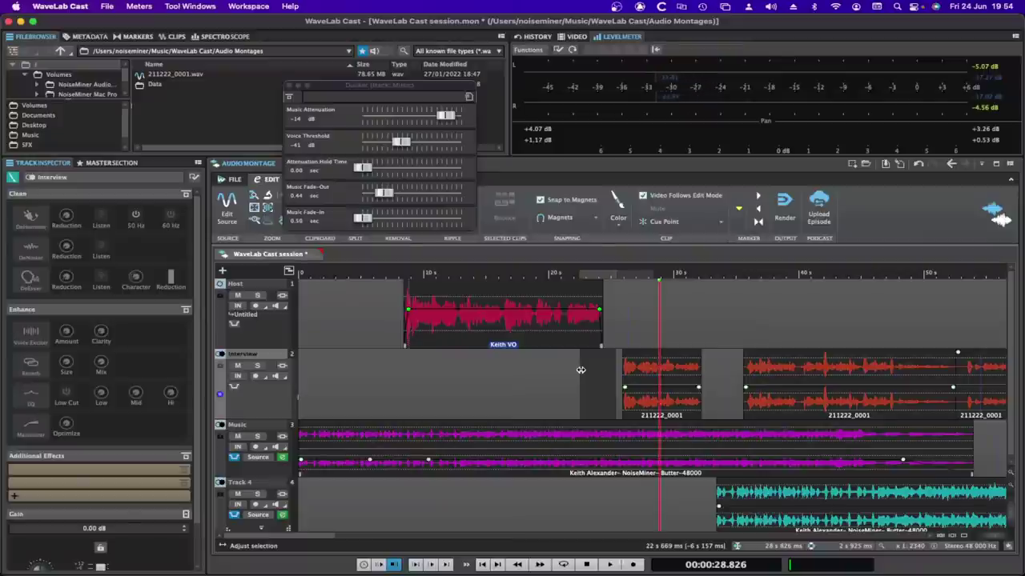
click(363, 218)
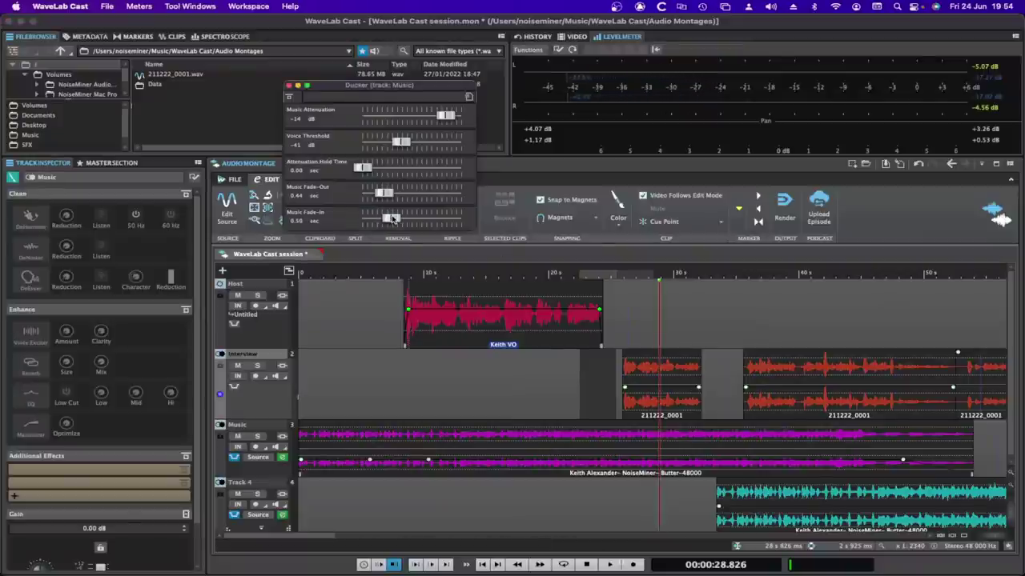
Step: Move the first interview clip later, save the session, and check the gap from 22 s
click(580, 366)
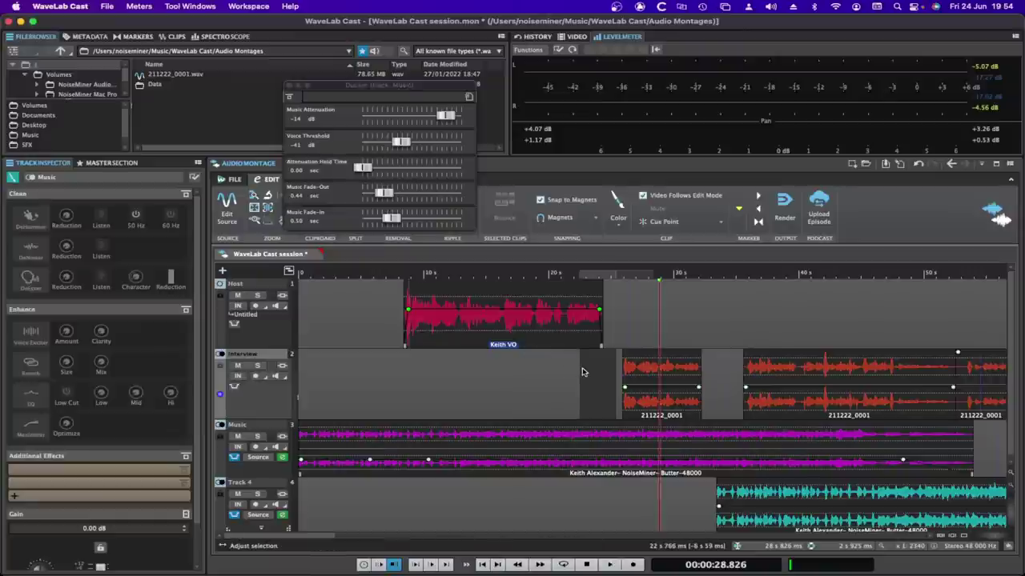
drag(658, 398, 813, 400)
click(574, 370)
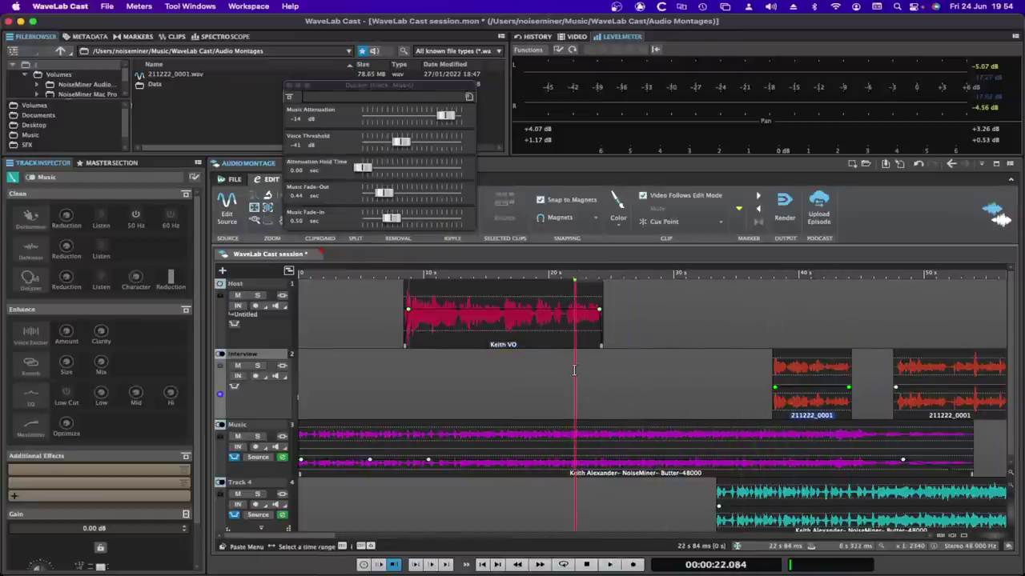
key(super+s)
key(space)
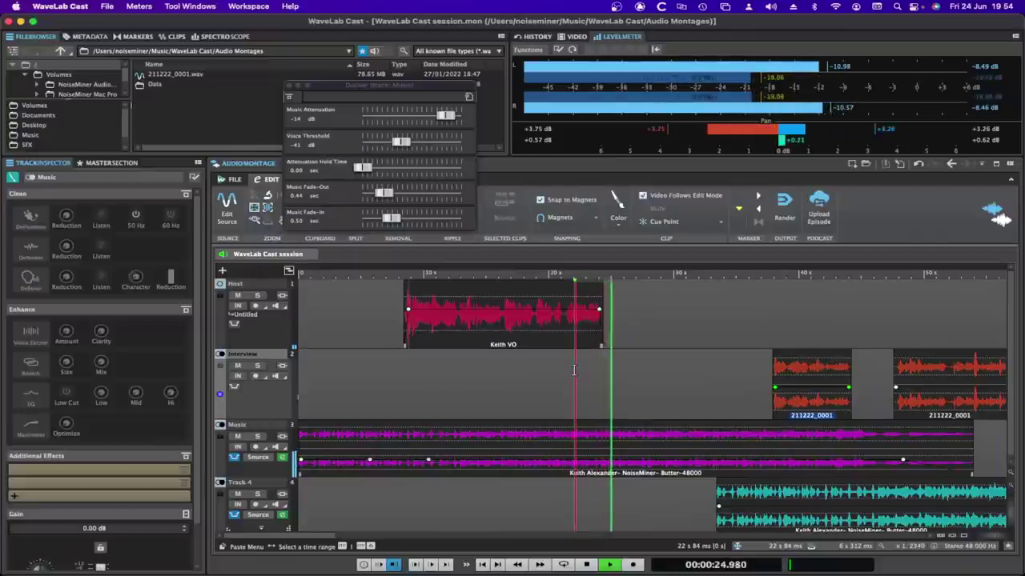
key(space)
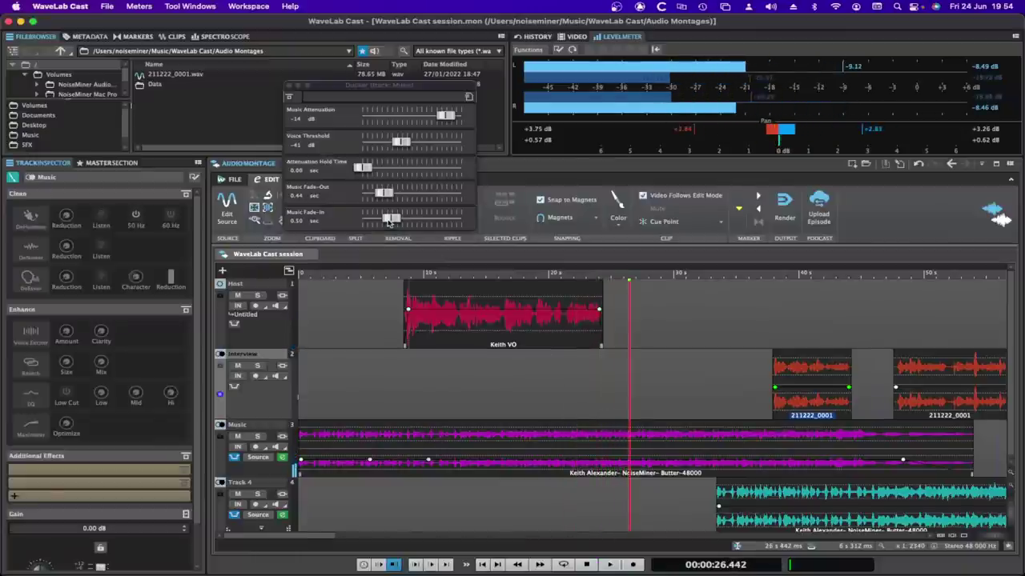
Step: Lengthen the ducking fade-in and cut the fade-out to 0.02 sec while playing from 21 s
drag(390, 218, 447, 221)
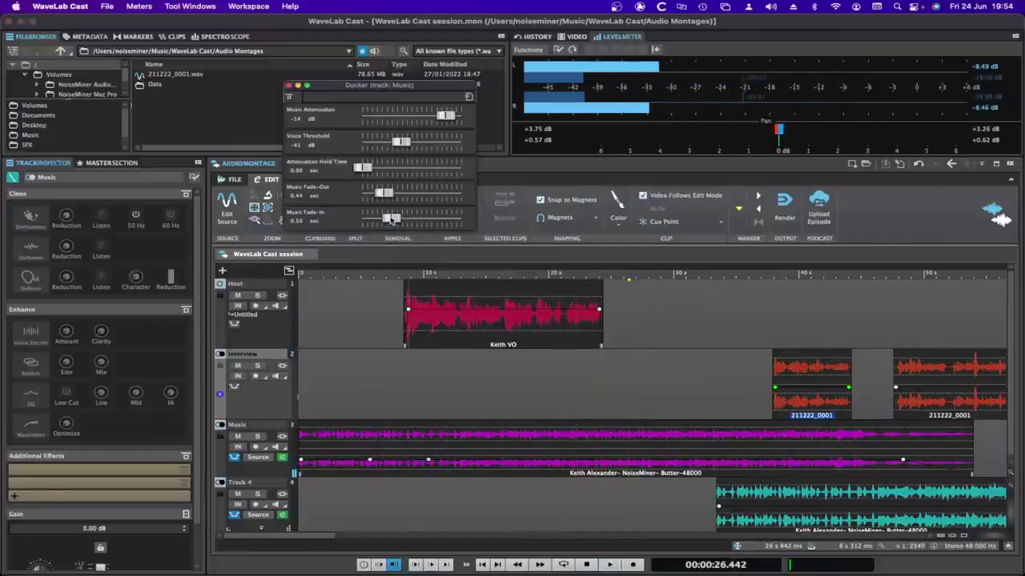
click(565, 365)
key(space)
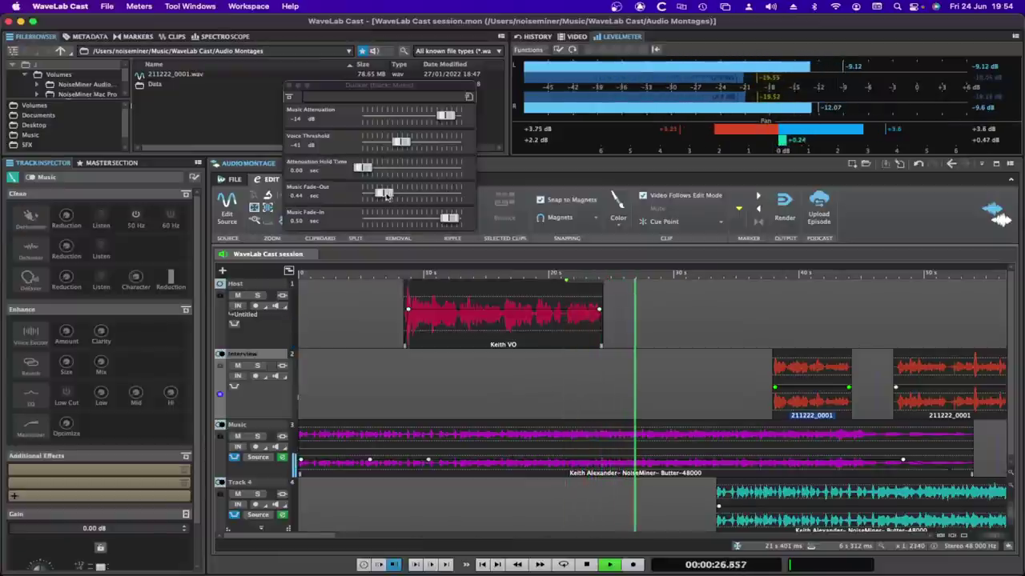
drag(385, 194, 359, 194)
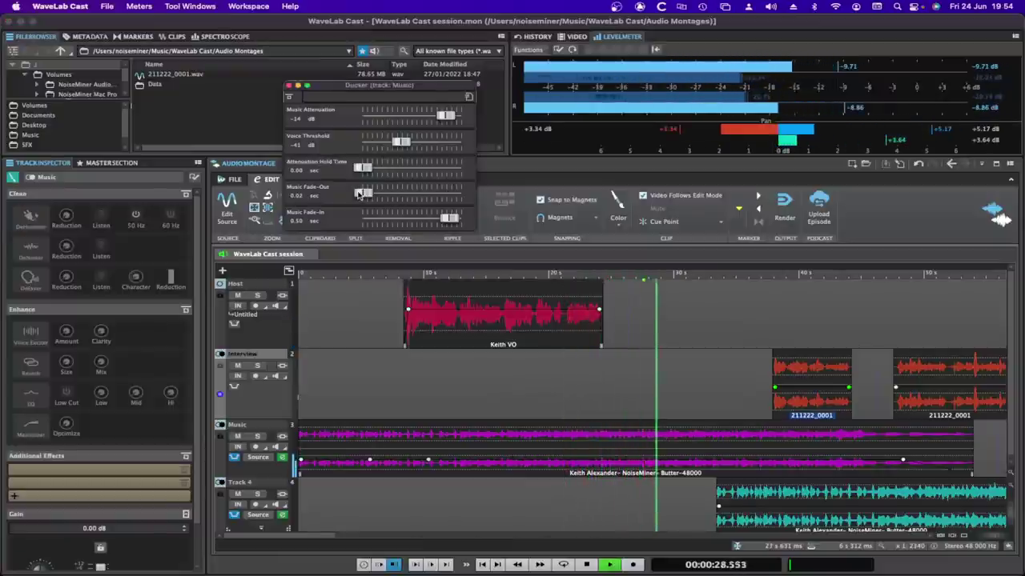
key(space)
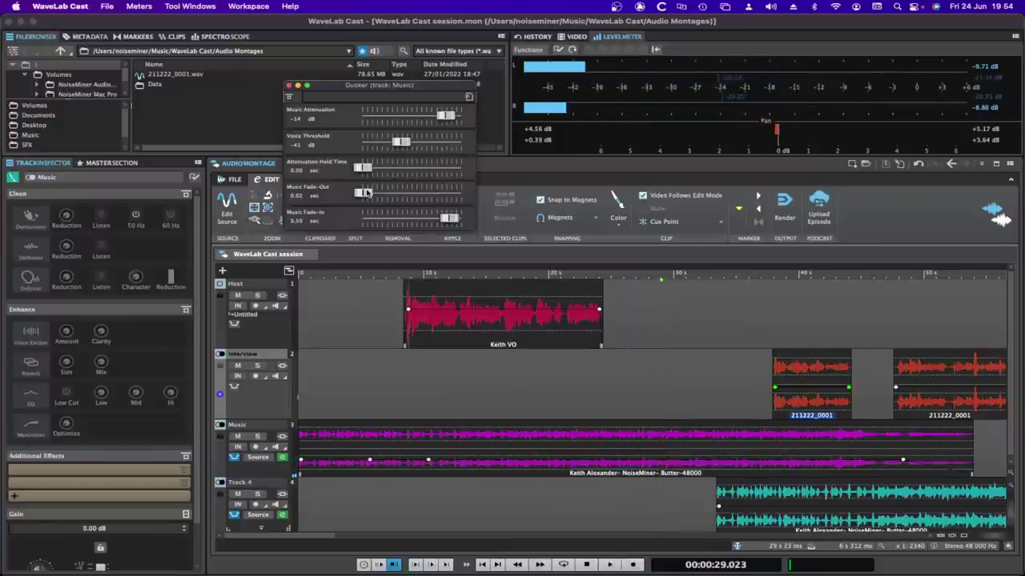
Step: Raise the fade-out to about 0.37 sec, bring the fade-in back to 0.50 sec, and audition from 20 s
drag(364, 193, 382, 192)
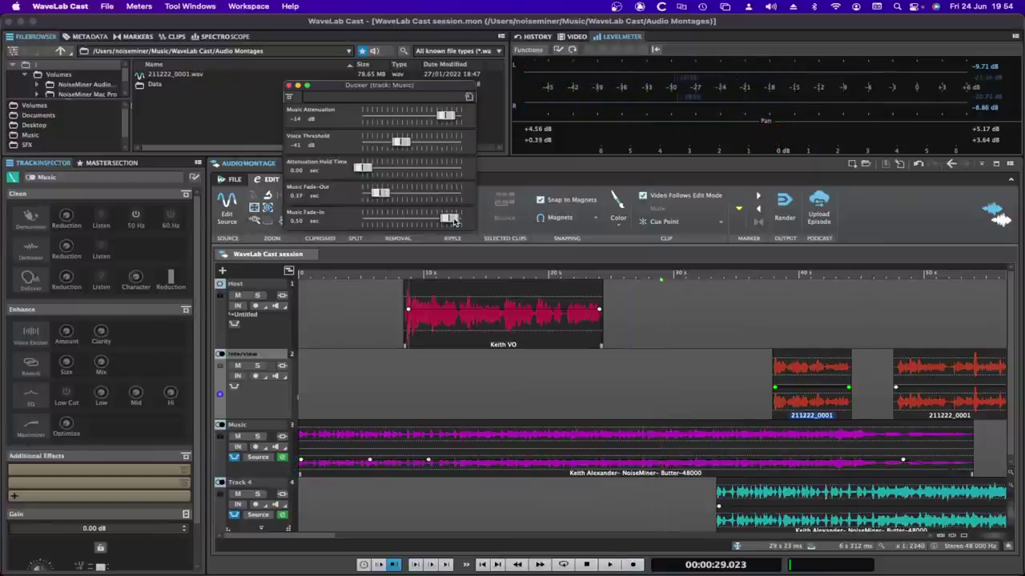
drag(451, 219, 384, 218)
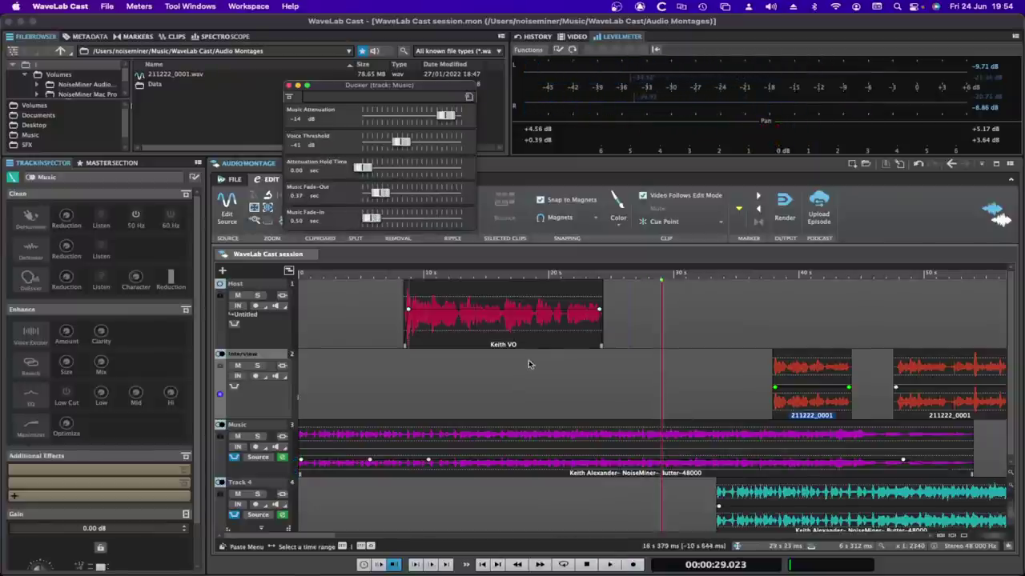
click(556, 364)
key(space)
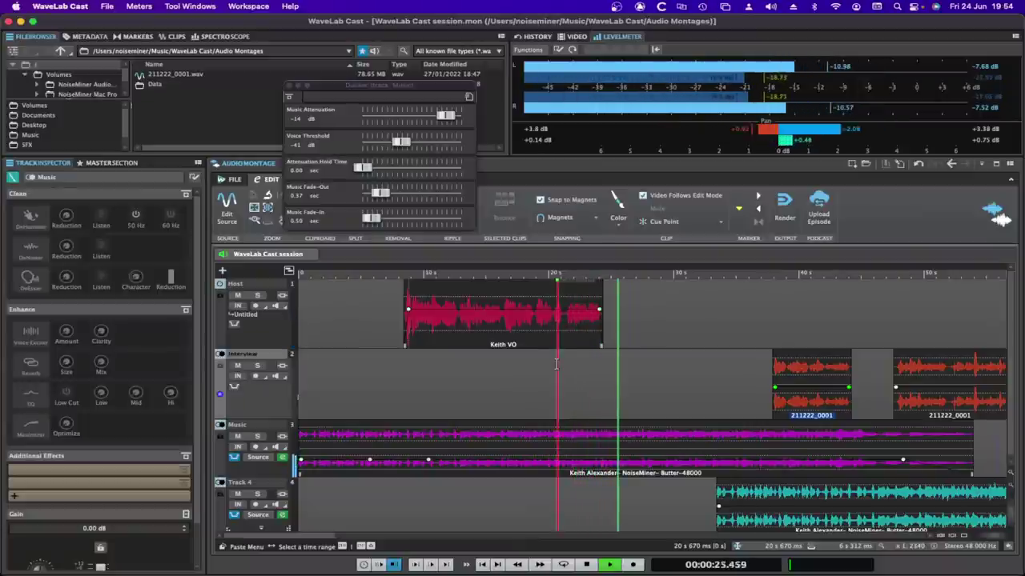
key(space)
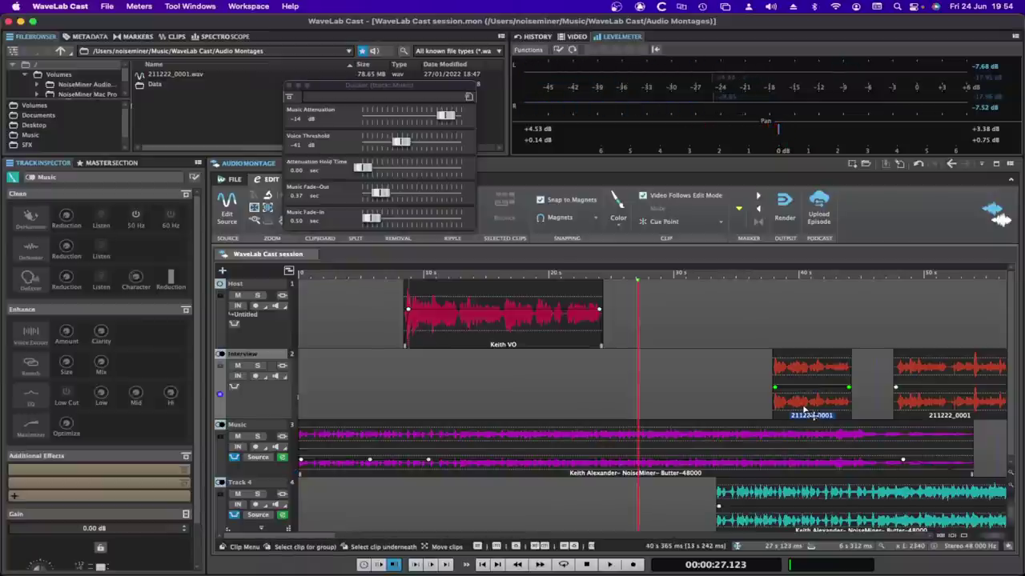
Step: Move the first interview clip back earlier and save the session
drag(804, 410, 693, 409)
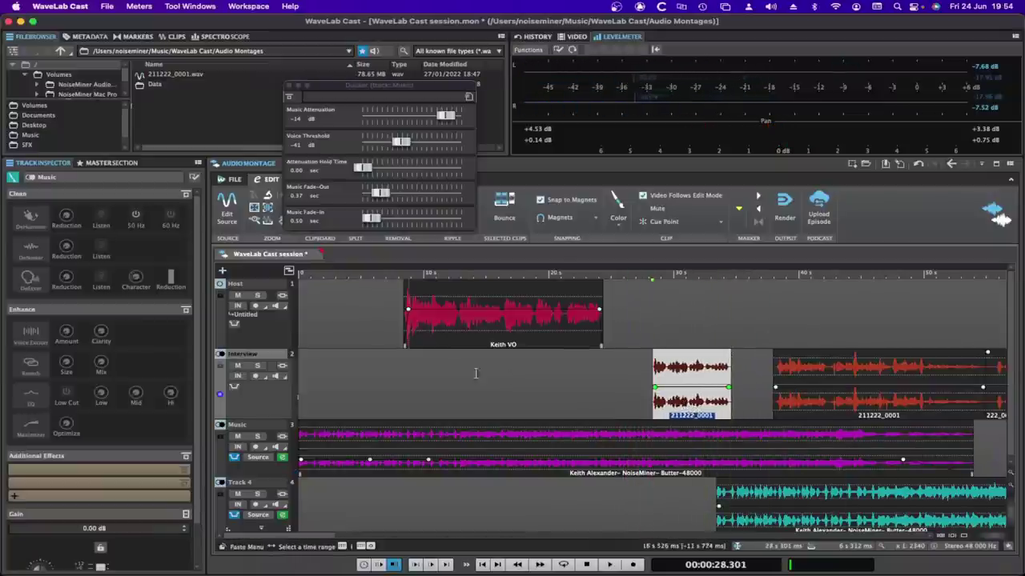
click(380, 366)
key(super+s)
Step: Set the ducking hold time to 0.62 sec and play from the Keith VO clip
click(373, 218)
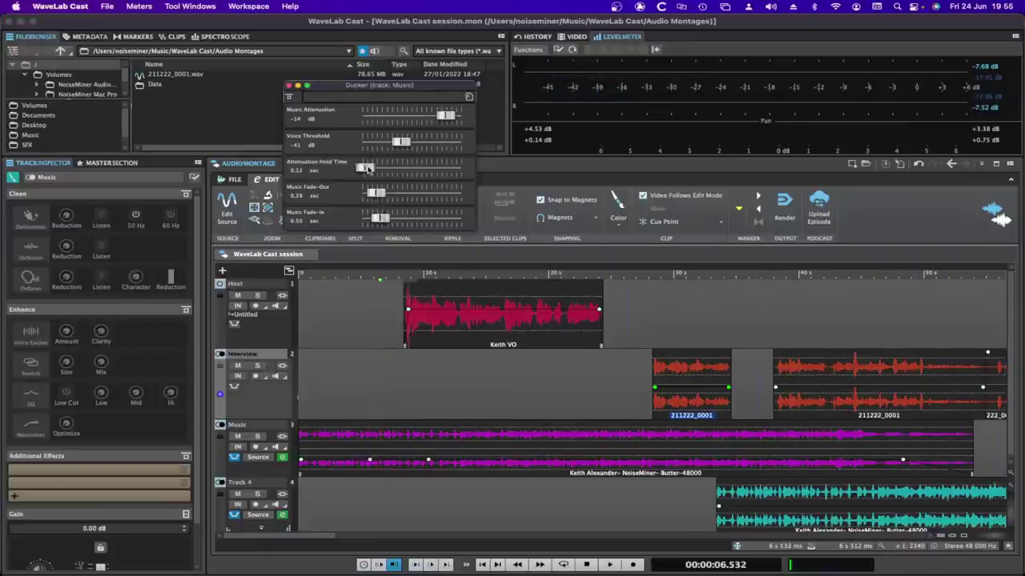
drag(366, 168, 371, 169)
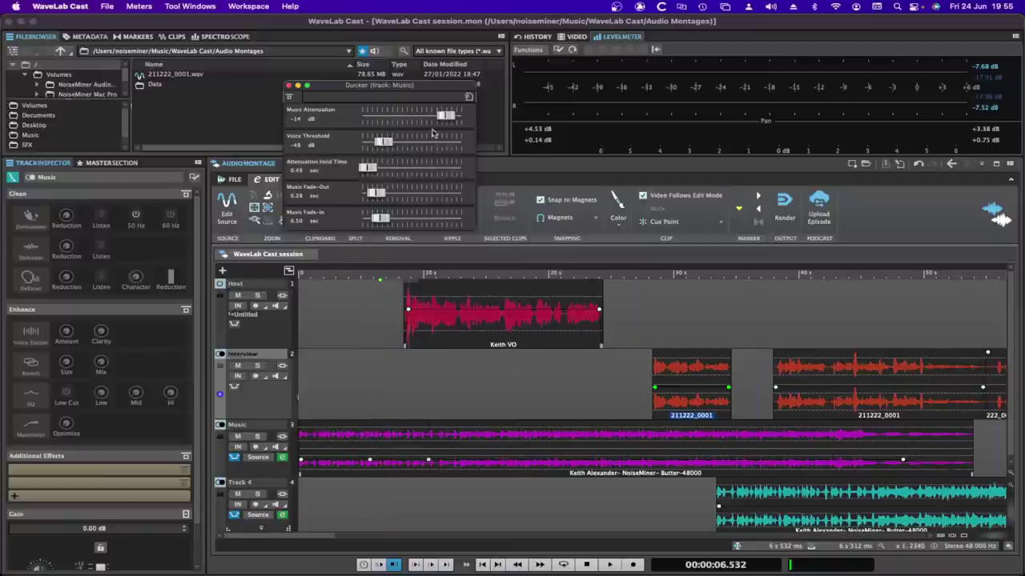
click(492, 316)
key(space)
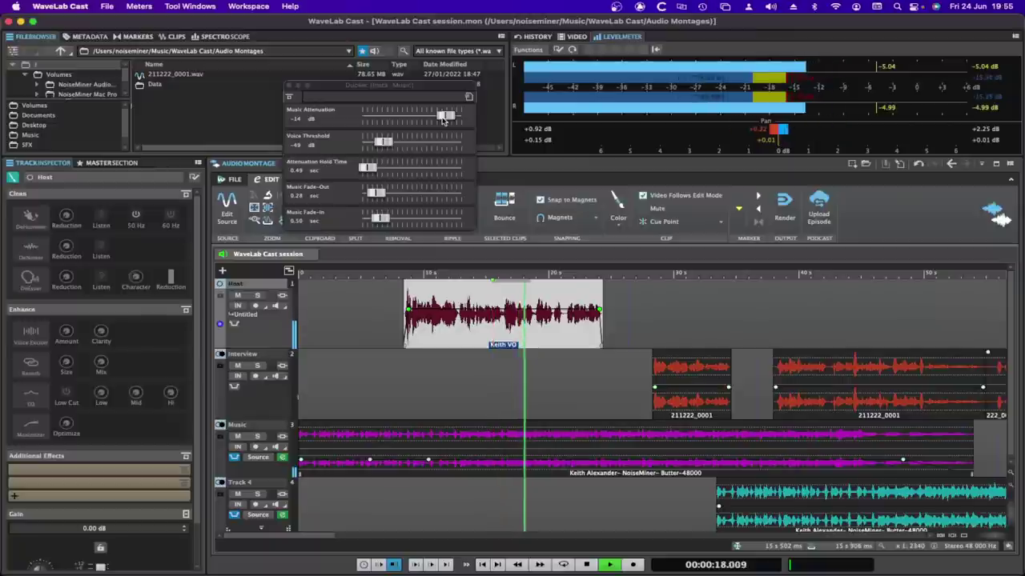
Step: Deepen the music attenuation to -17 dB, audition from about 6 s, and mute Track 4
drag(444, 117, 438, 120)
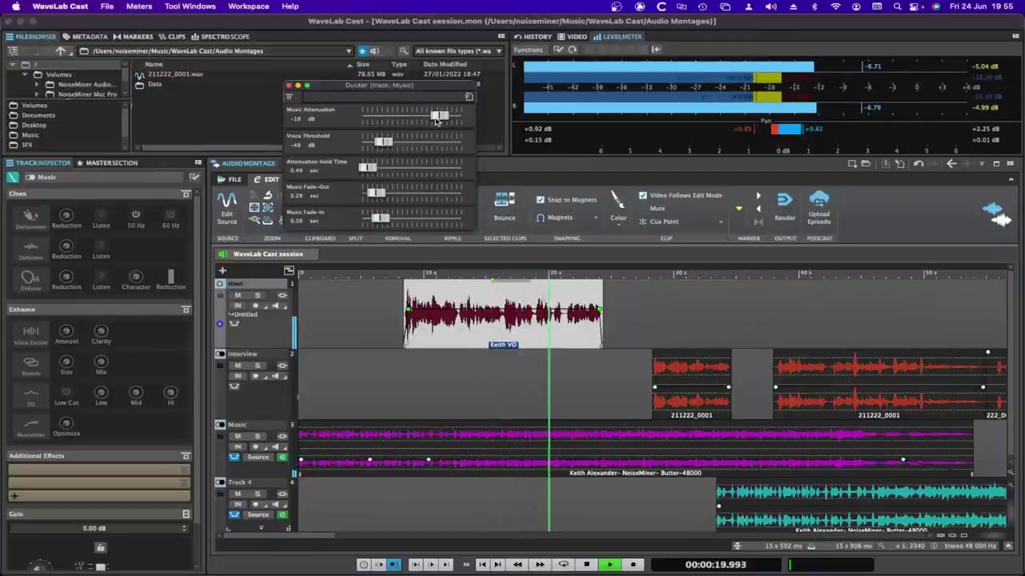
key(space)
click(350, 305)
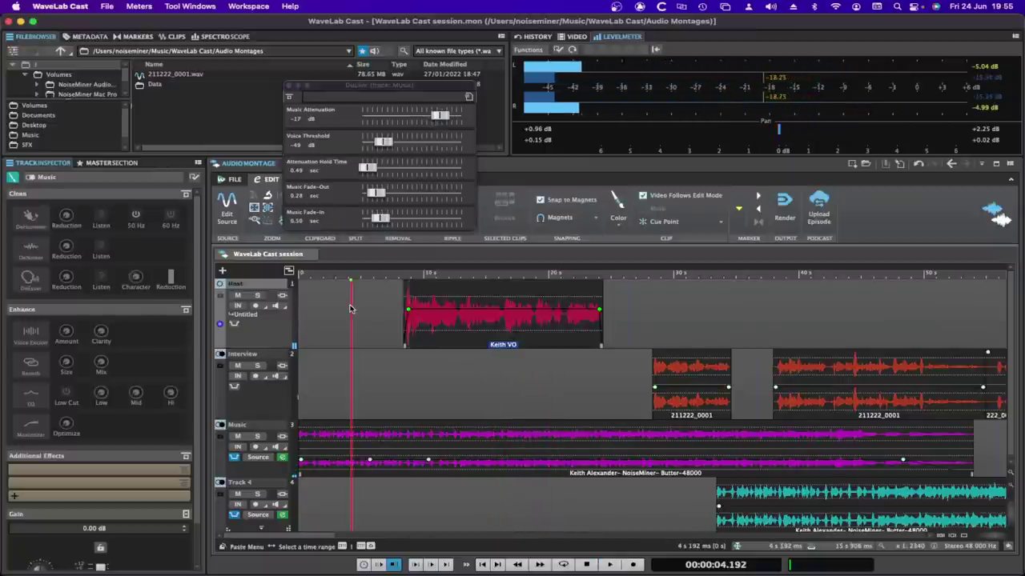
click(376, 305)
key(space)
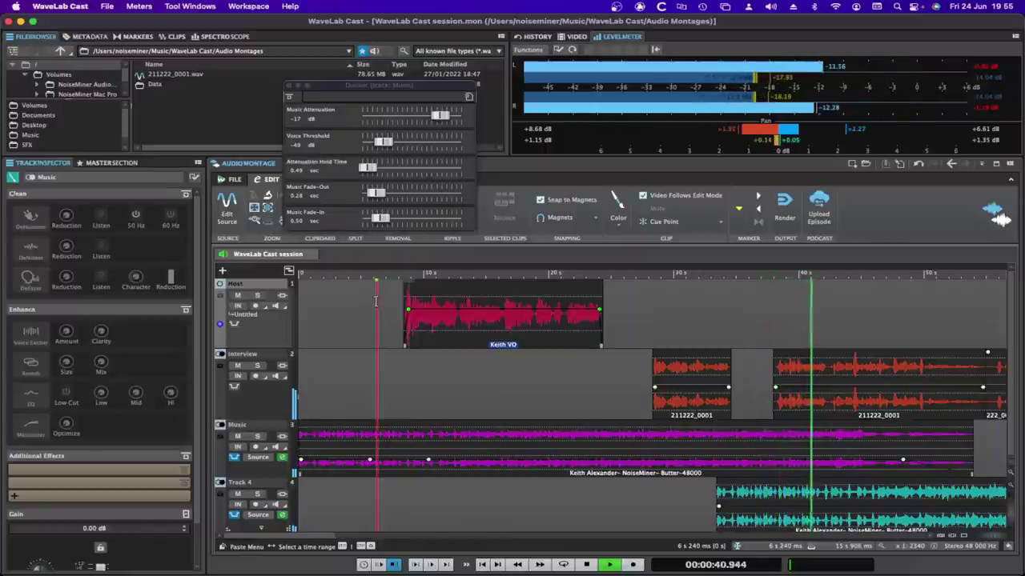
key(space)
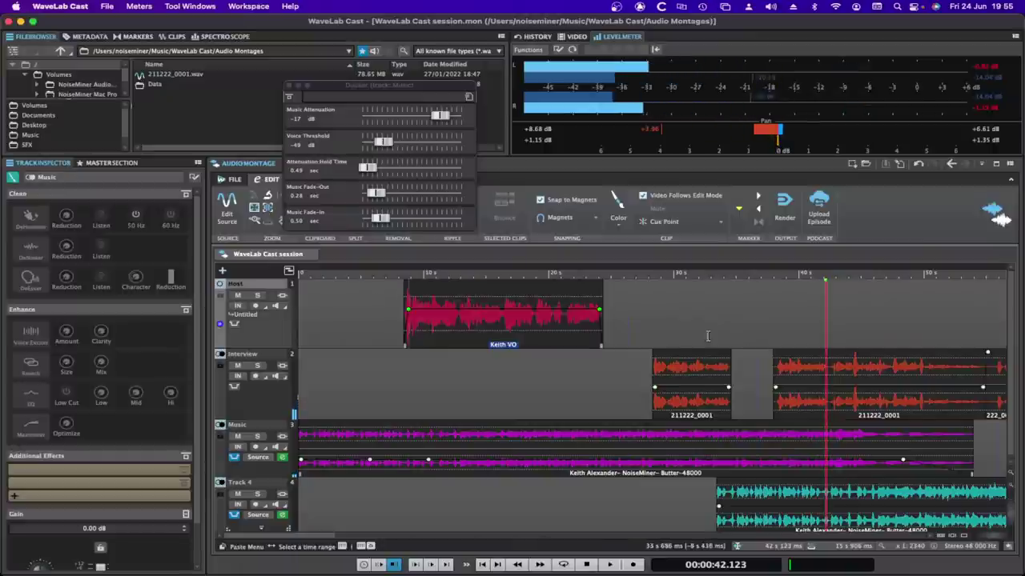
click(236, 494)
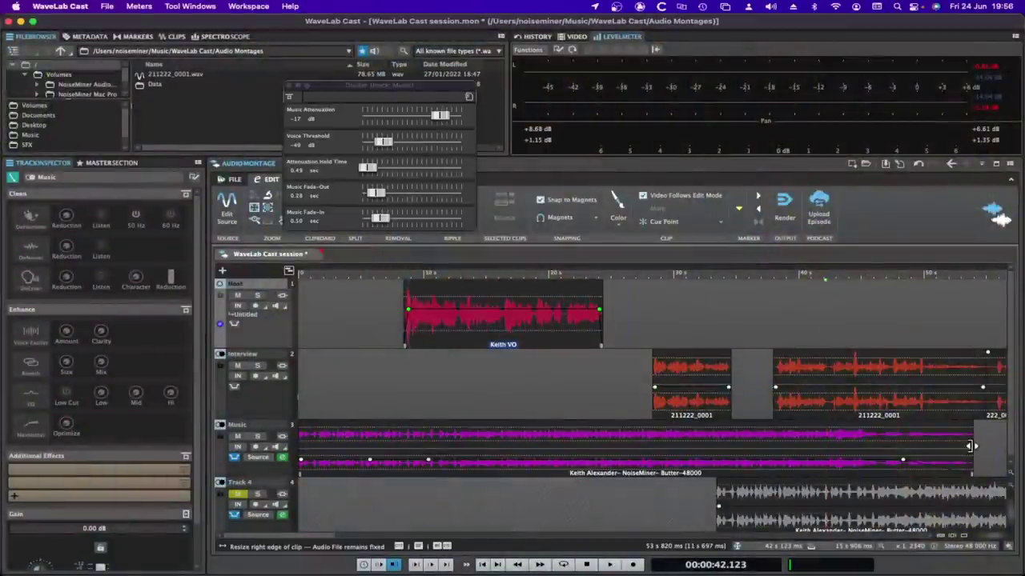
Step: Trim the music clip's end to about 31 s and zero the ducking hold time
drag(970, 445, 720, 437)
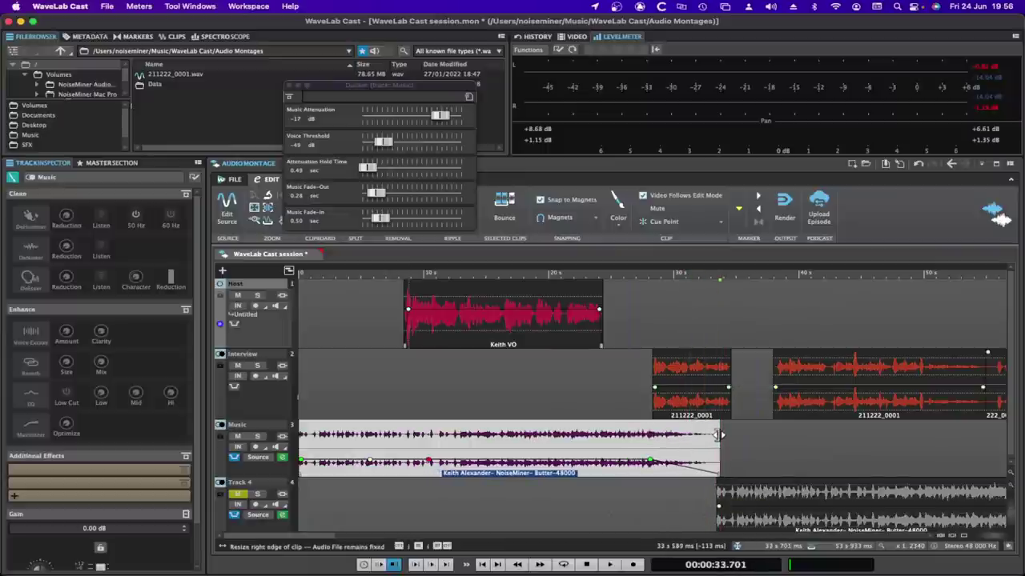
click(393, 359)
key(space)
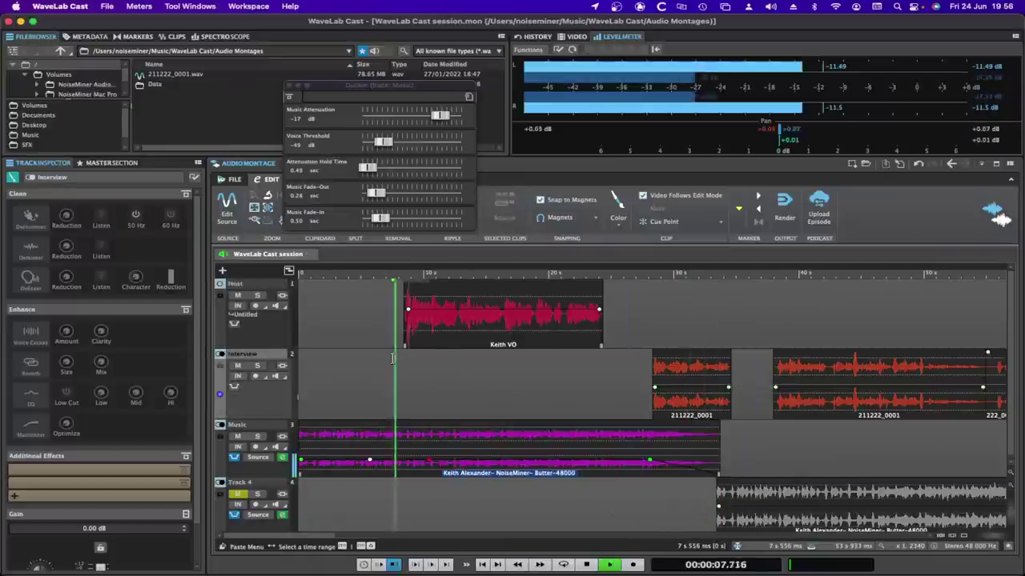
click(370, 197)
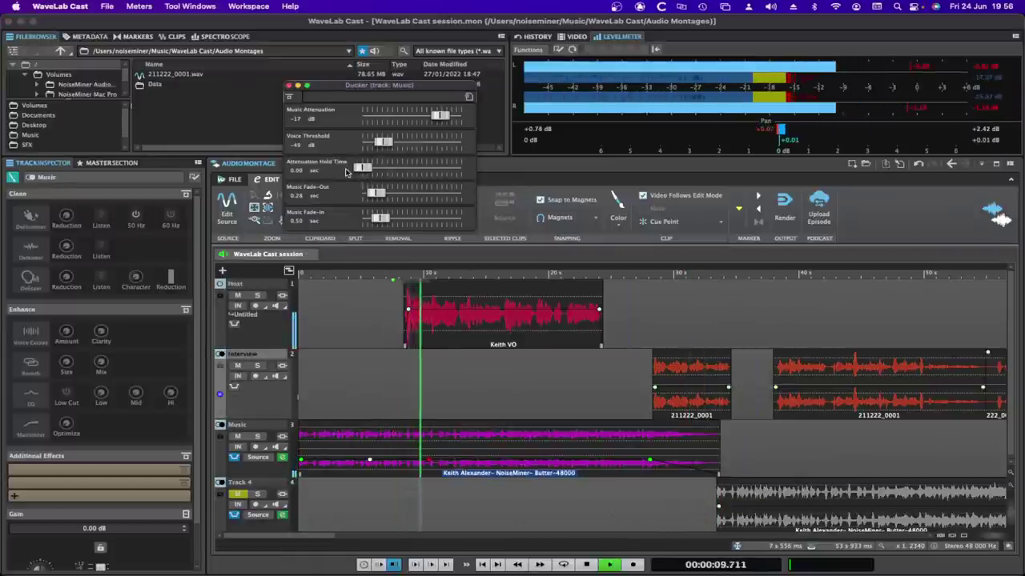
click(361, 167)
key(space)
Step: Set the music fade-out to 0.86 sec, audition from 7.8 s, and slide the second interview clip left
drag(386, 195, 415, 194)
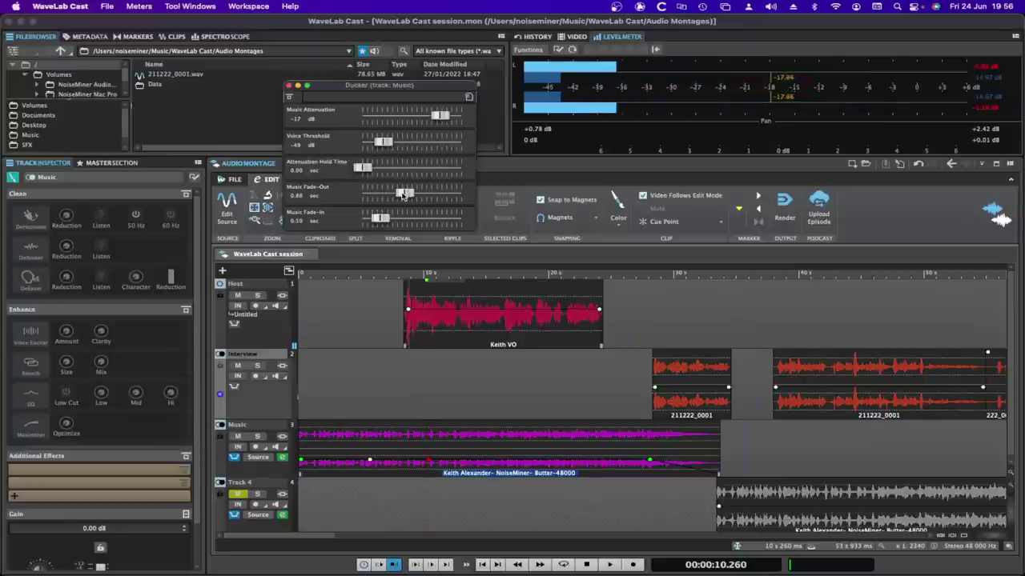
click(395, 334)
key(space)
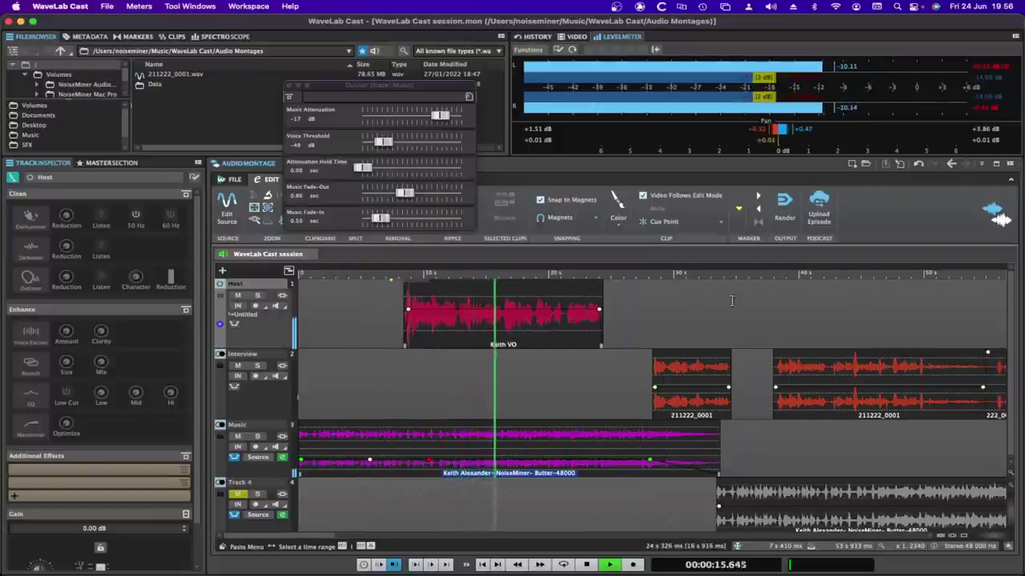
click(810, 415)
drag(817, 419, 773, 418)
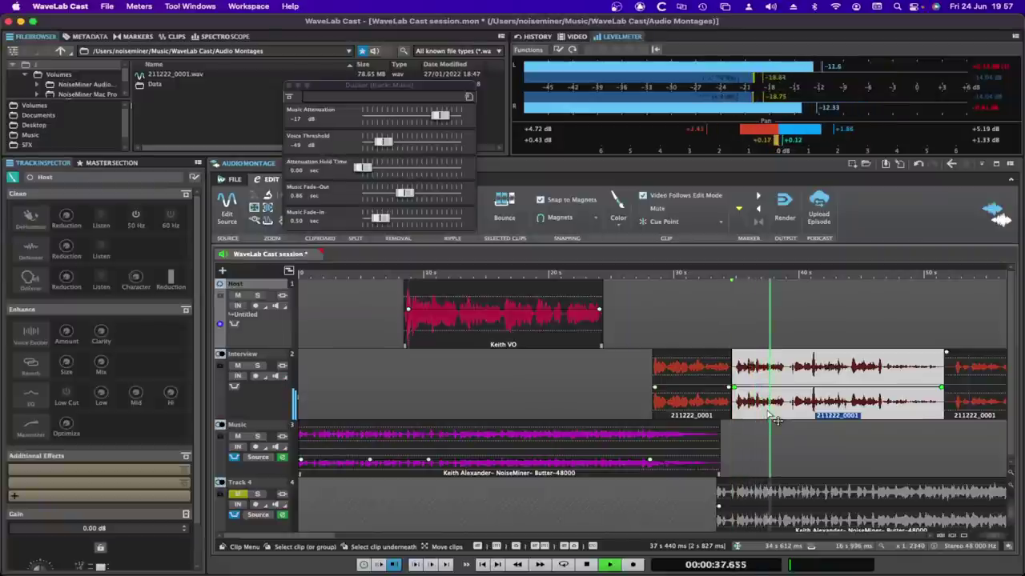
Step: Drag the Music clip's fade-out handle so a roughly 5.3 s fade starts near 28.4 s
key(space)
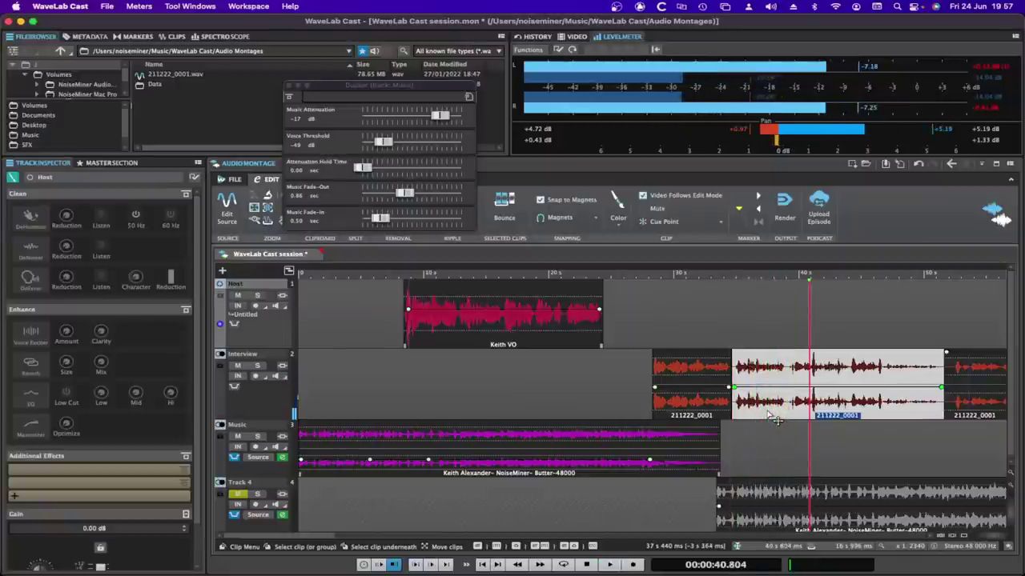
click(640, 6)
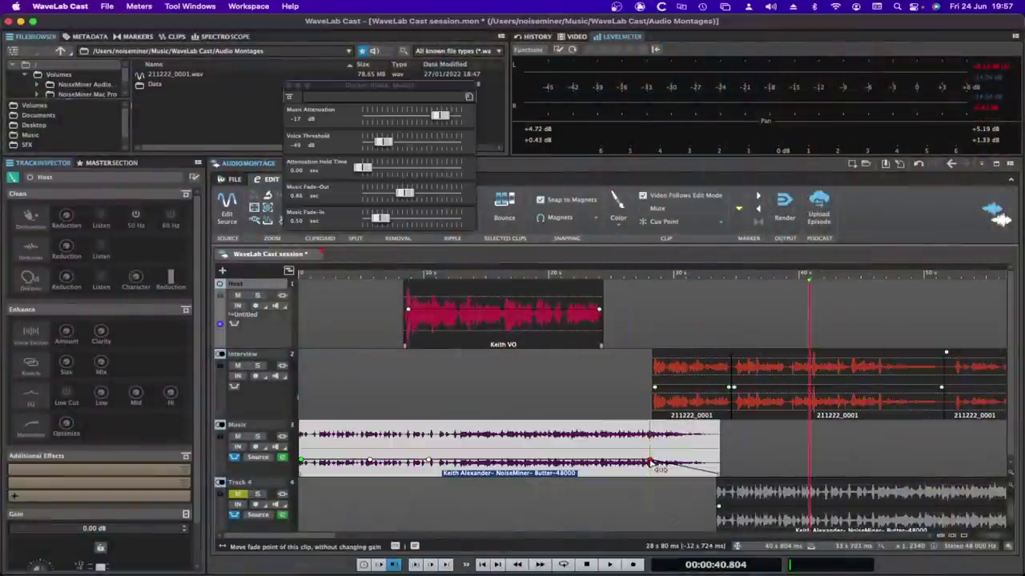
drag(650, 465, 705, 462)
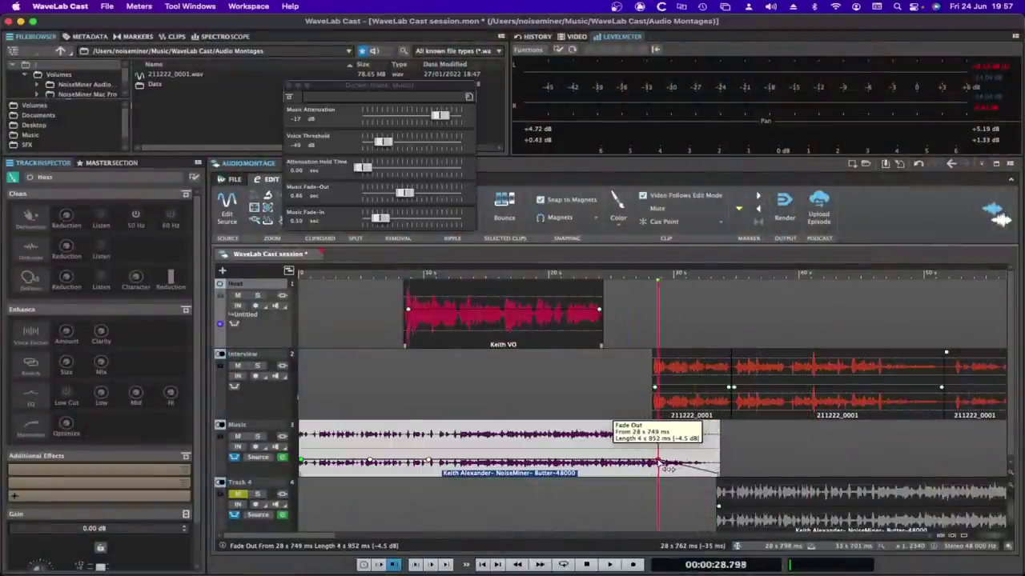
mouse_move(664, 466)
mouse_down()
mouse_move(715, 463)
mouse_move(654, 462)
mouse_up()
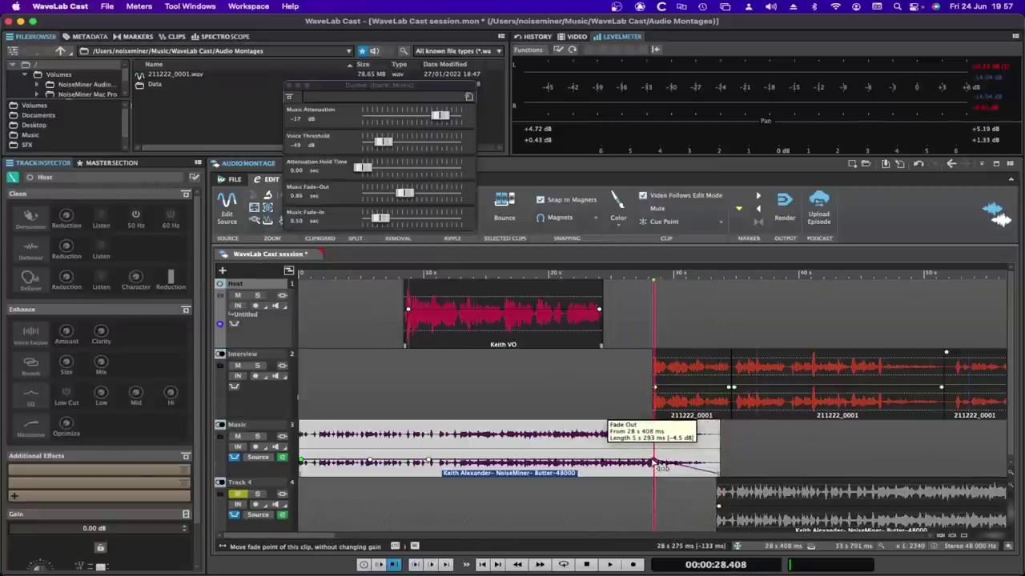
click(605, 383)
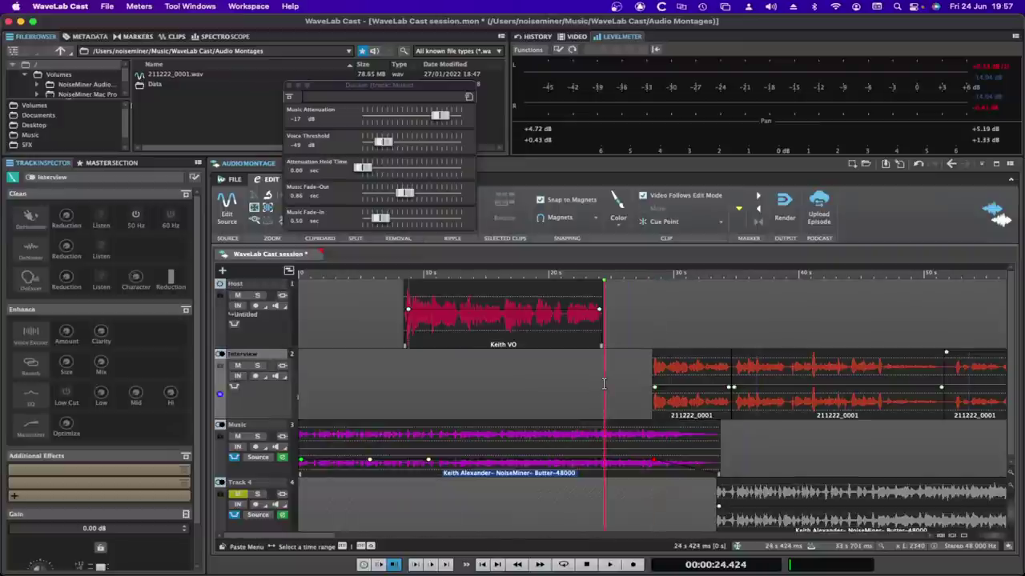
Step: Play through the music fade-out and unmute Track 4 during playback
key(space)
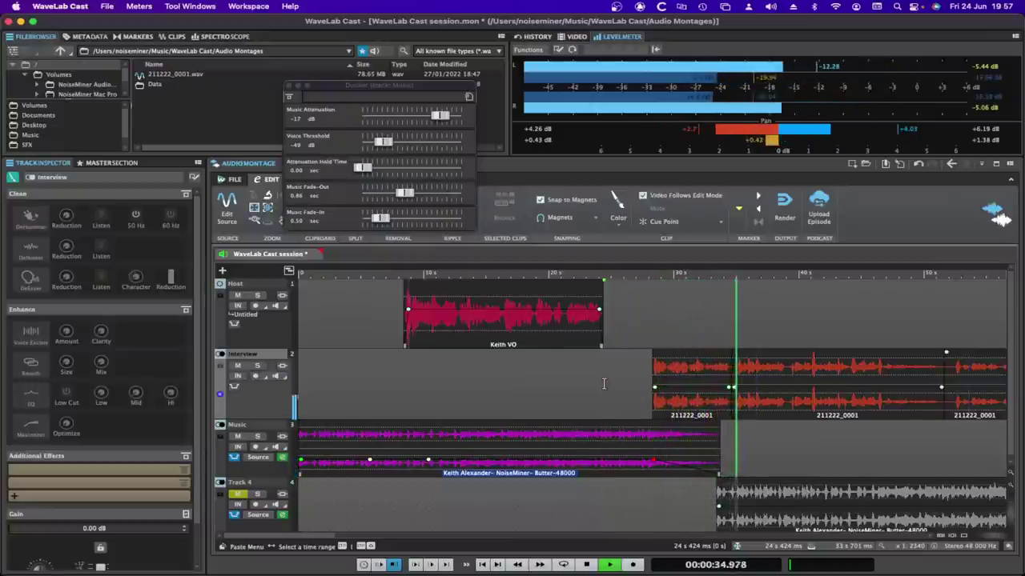
click(243, 494)
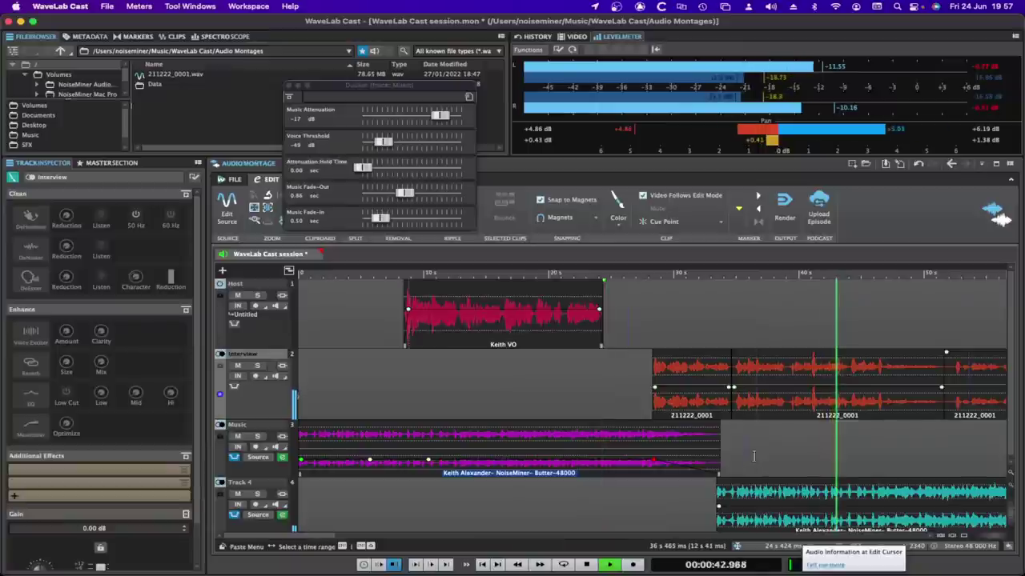
key(space)
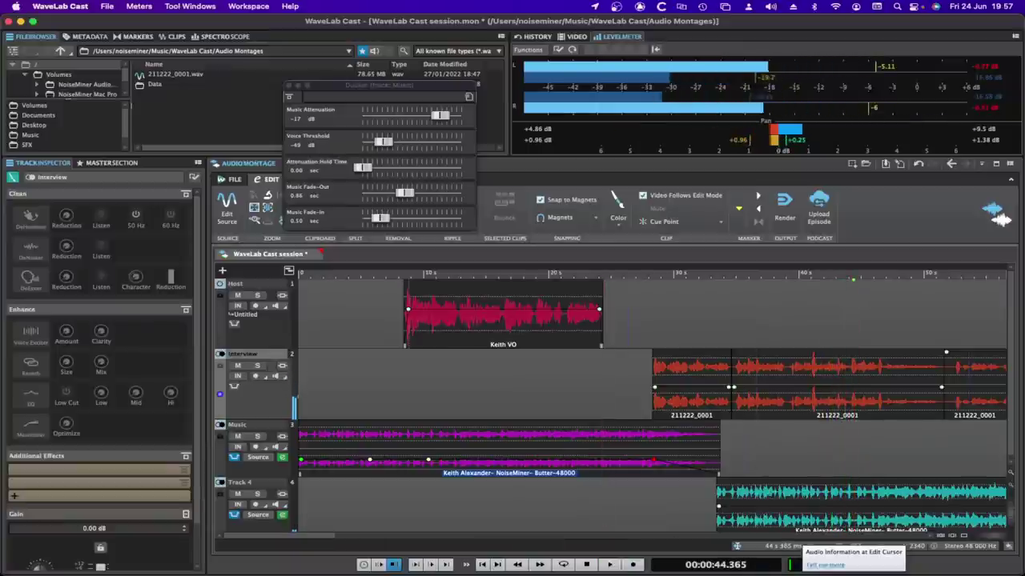
Step: Play back from about 41.6 s to check that the Track 4 music is audible again
click(702, 491)
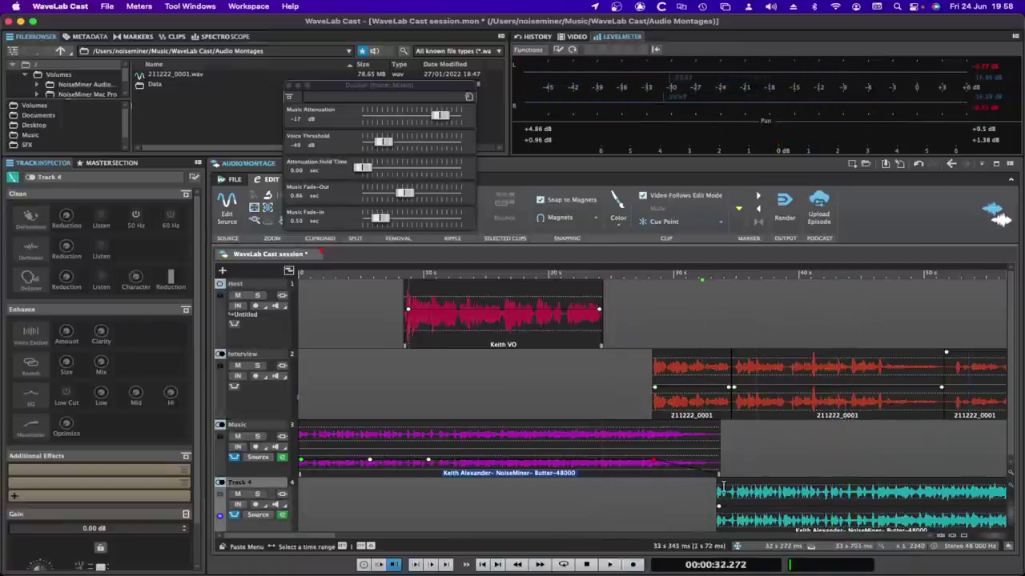
click(818, 445)
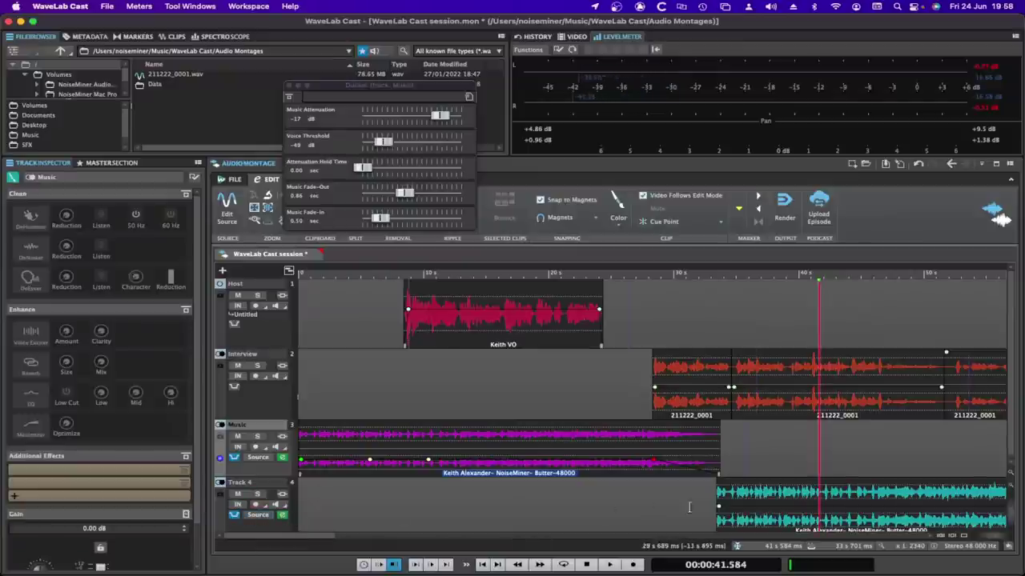
key(space)
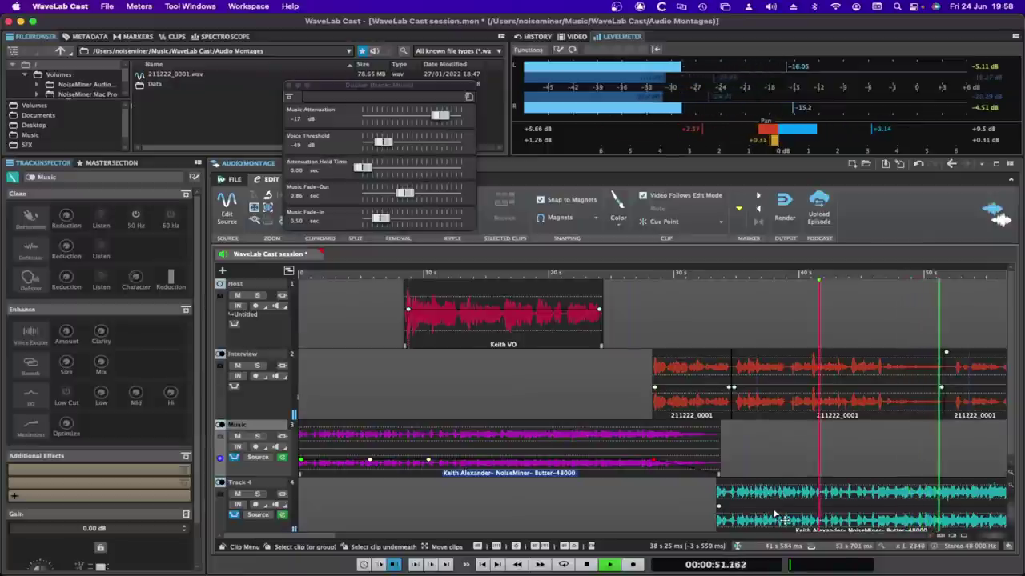
key(space)
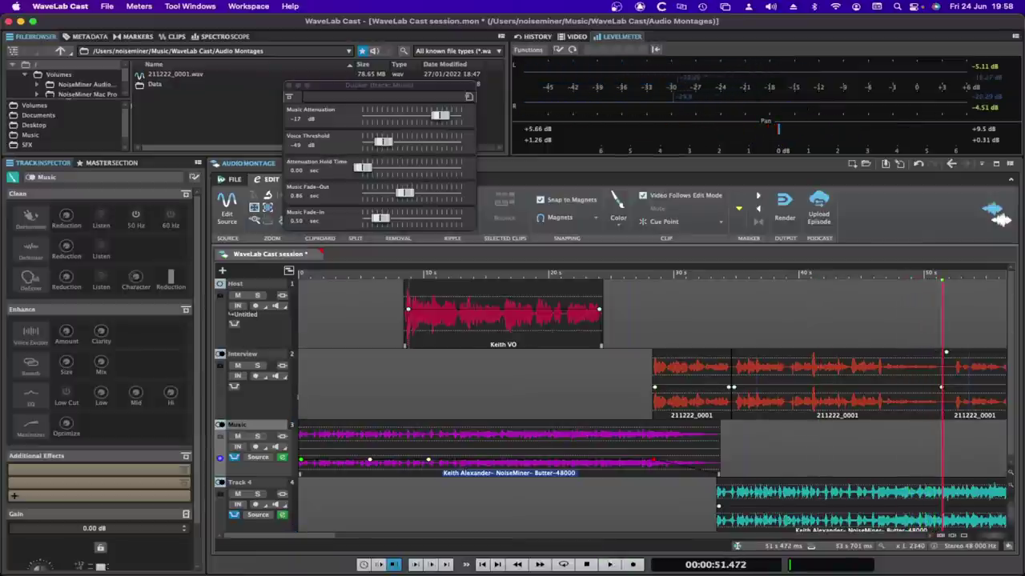
click(640, 7)
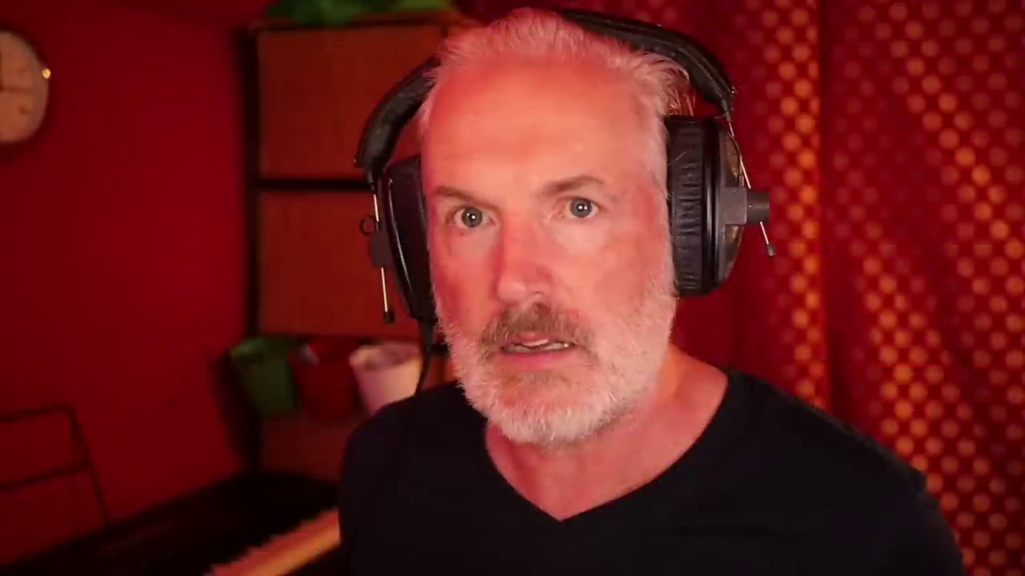